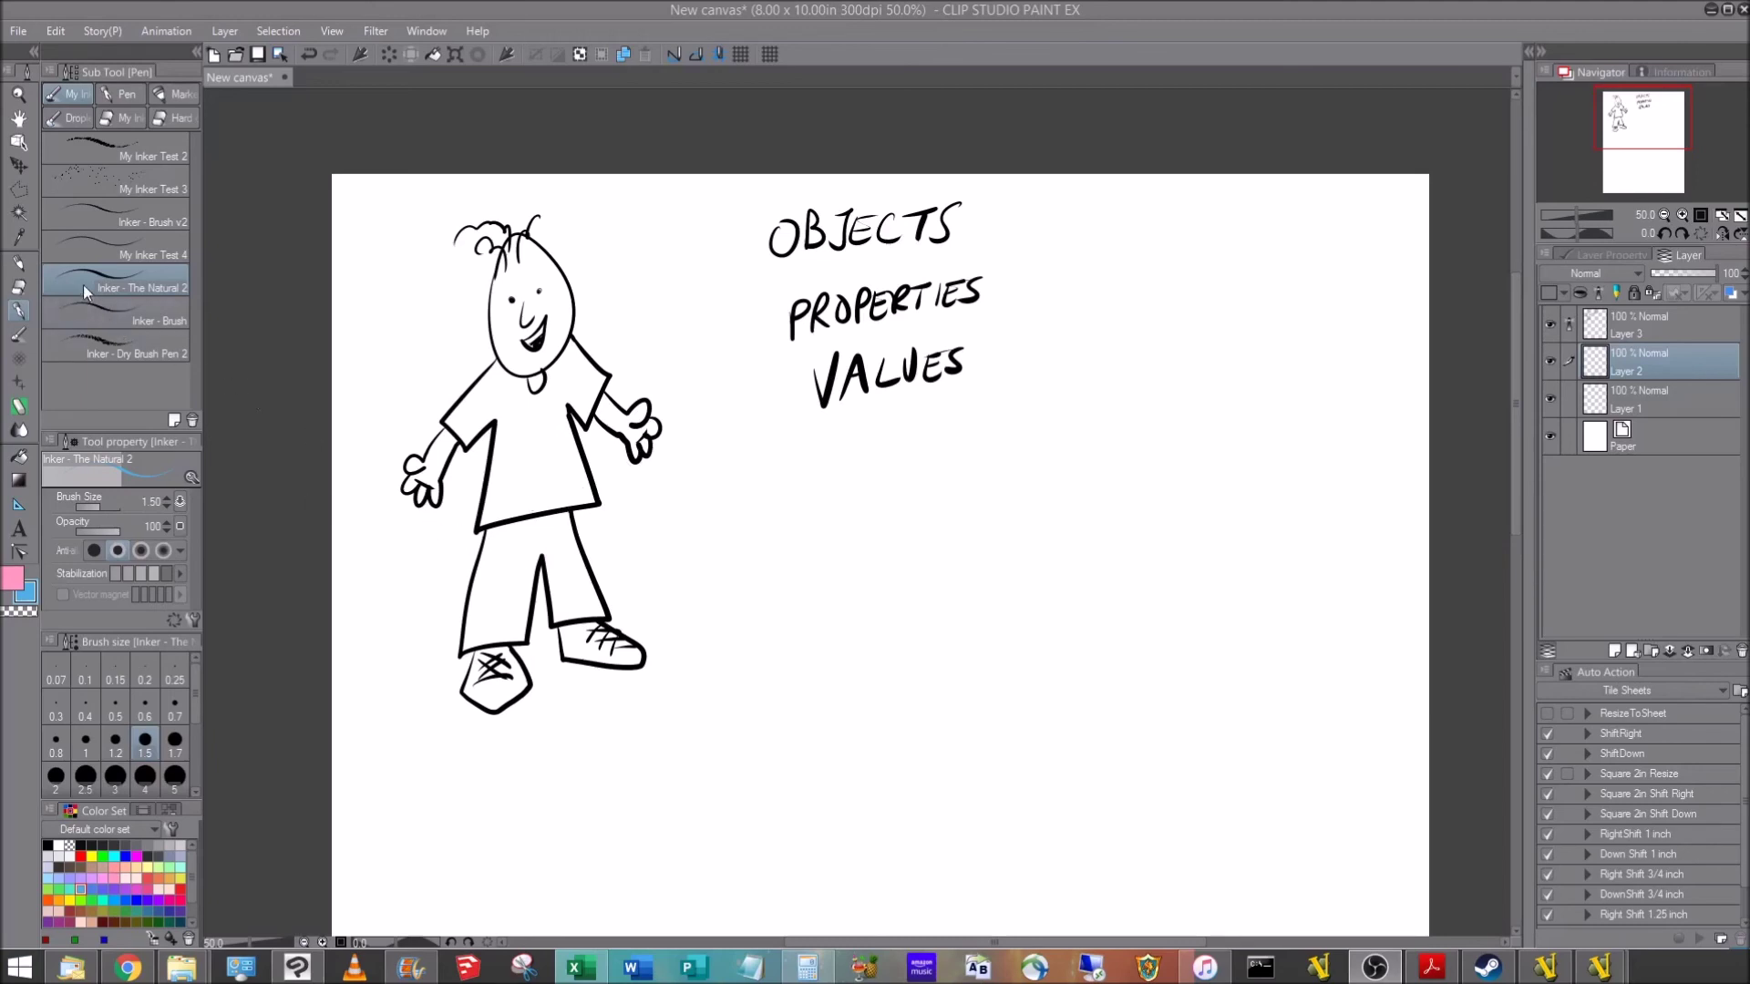
Step: Fill the cartoon figure's trousers with blue and its shirt with pink
click(20, 455)
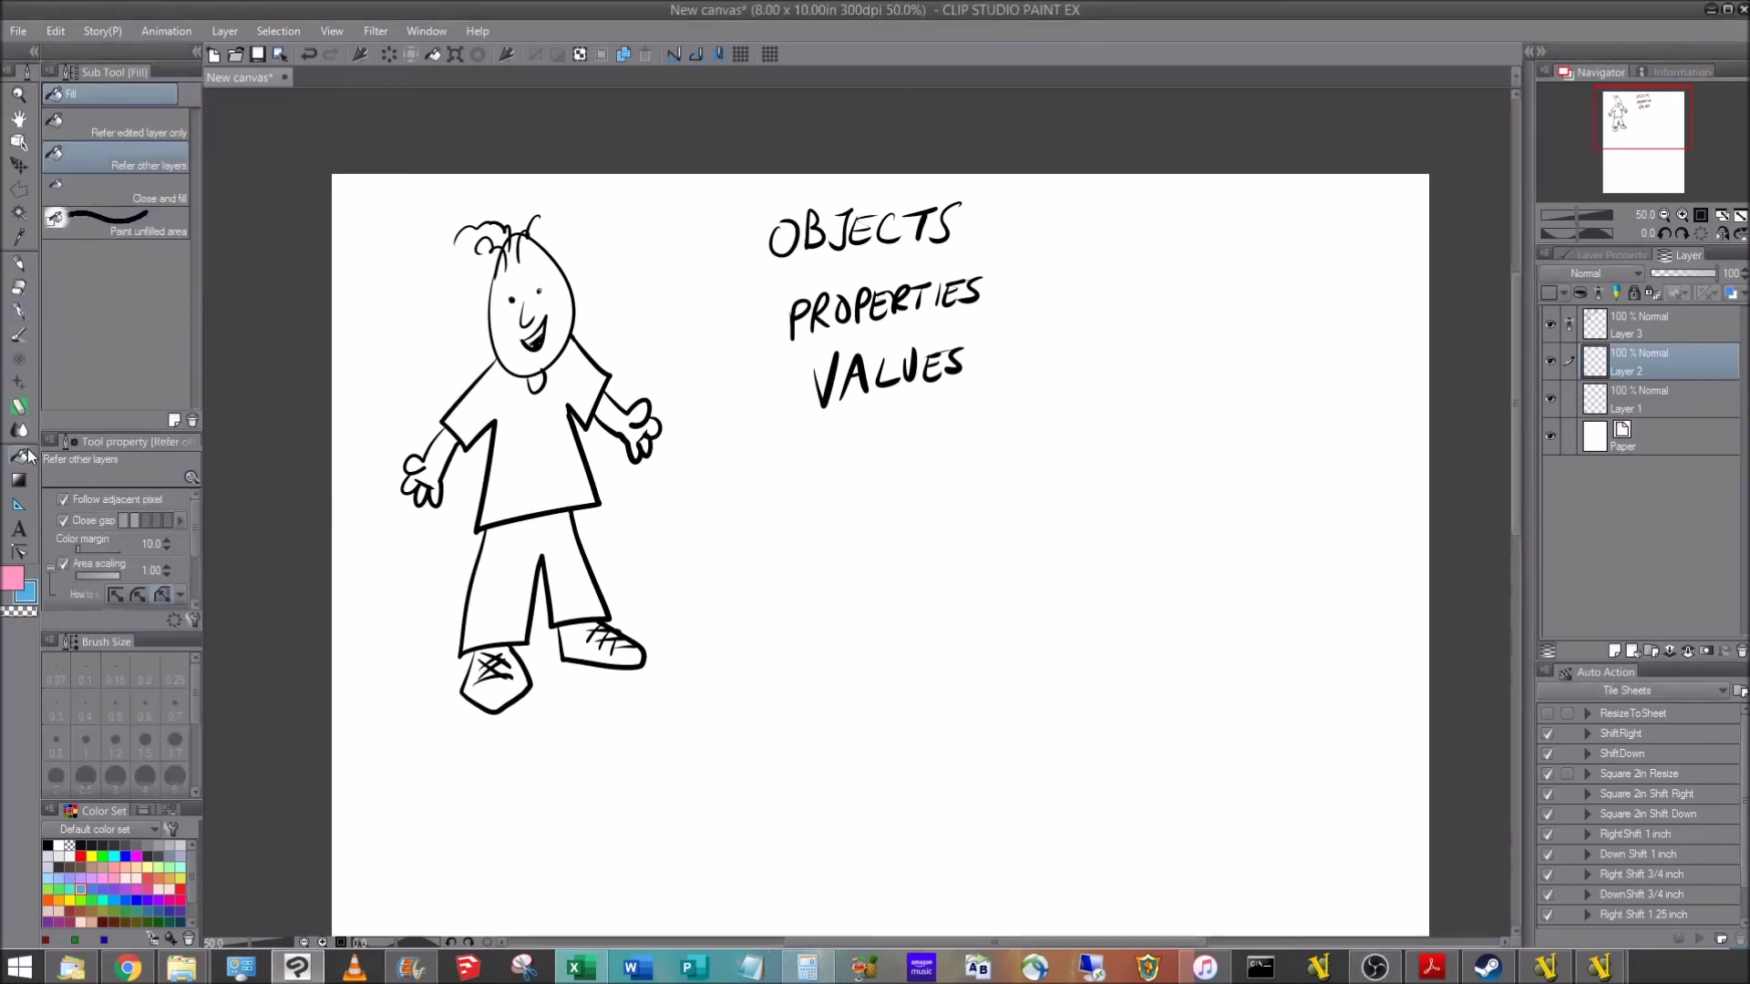
click(500, 560)
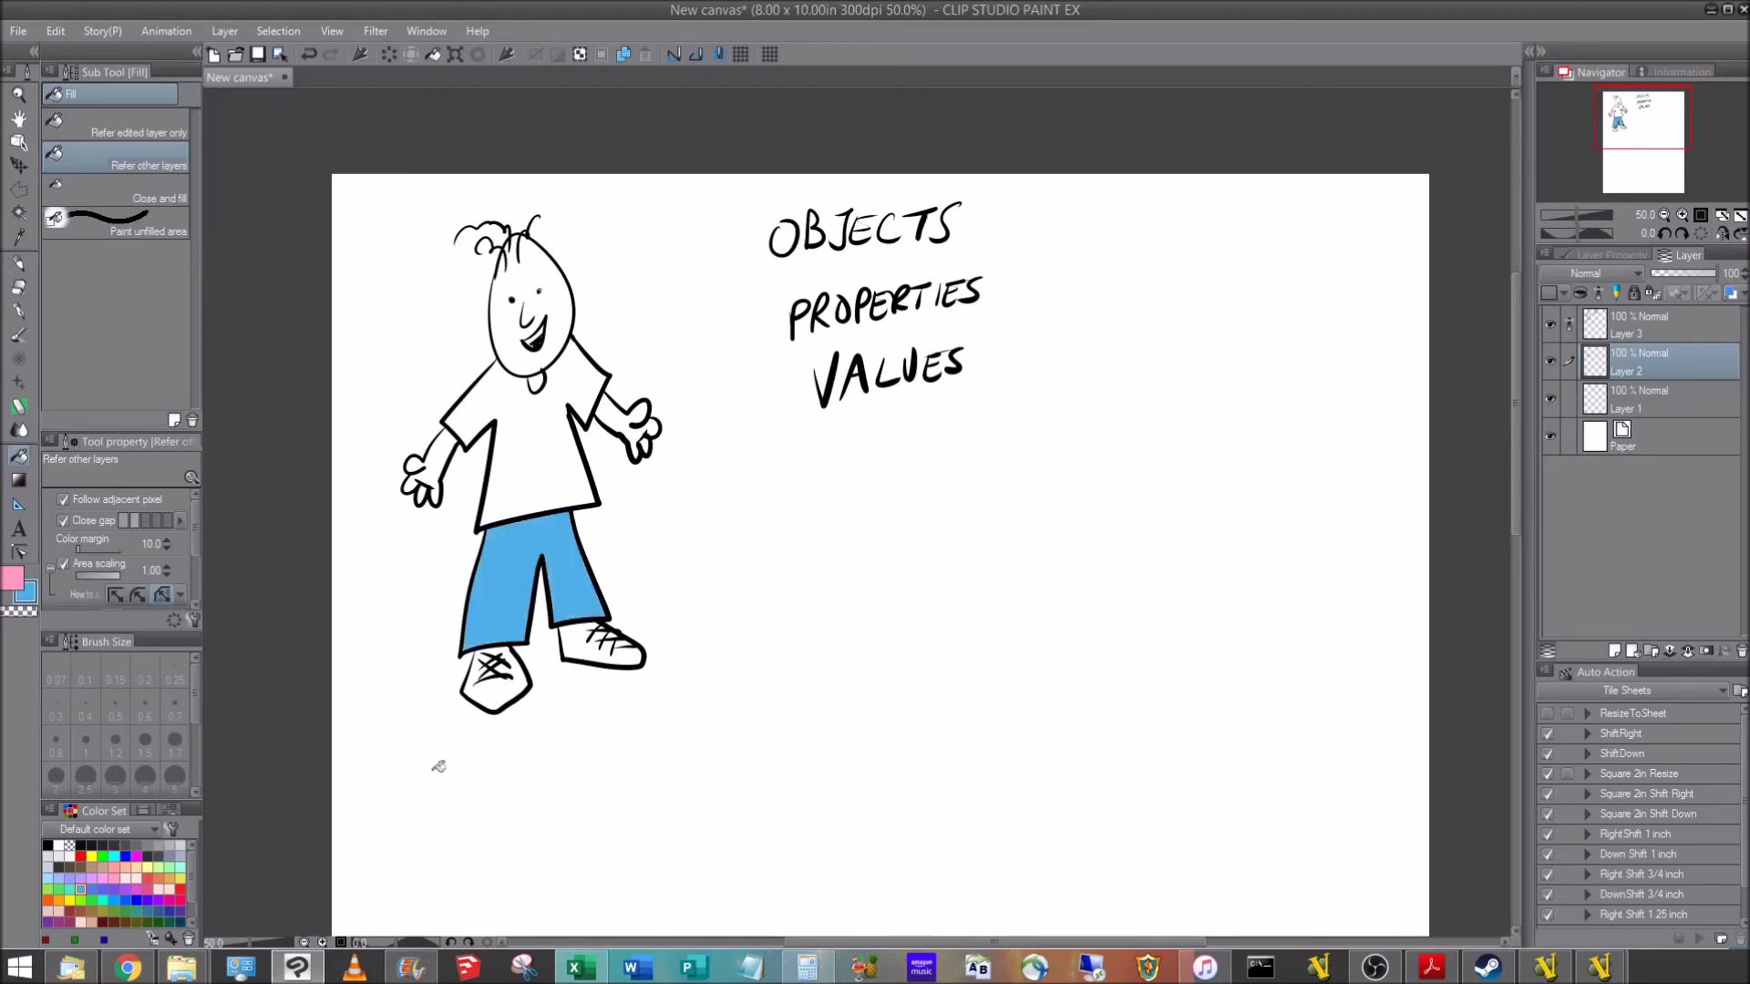
click(11, 578)
click(521, 470)
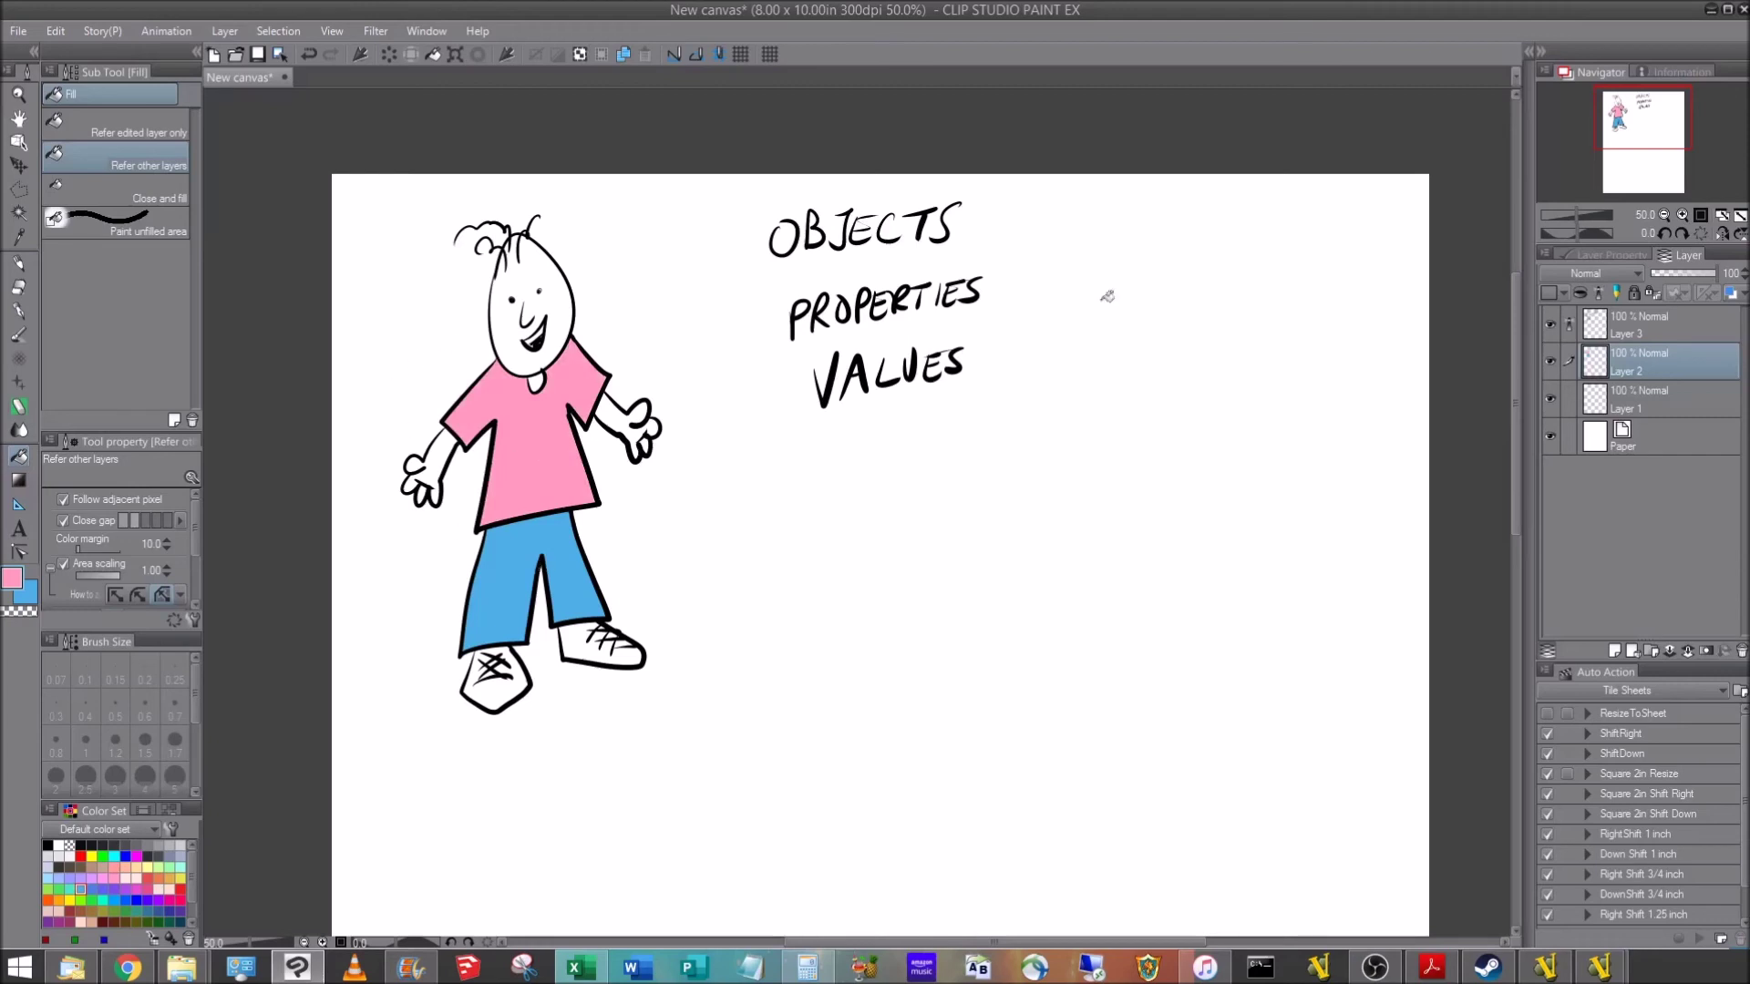
Step: Switch to the VASSAL Module Editor and add a Game Piece Layers component to the Main Game map
click(1710, 10)
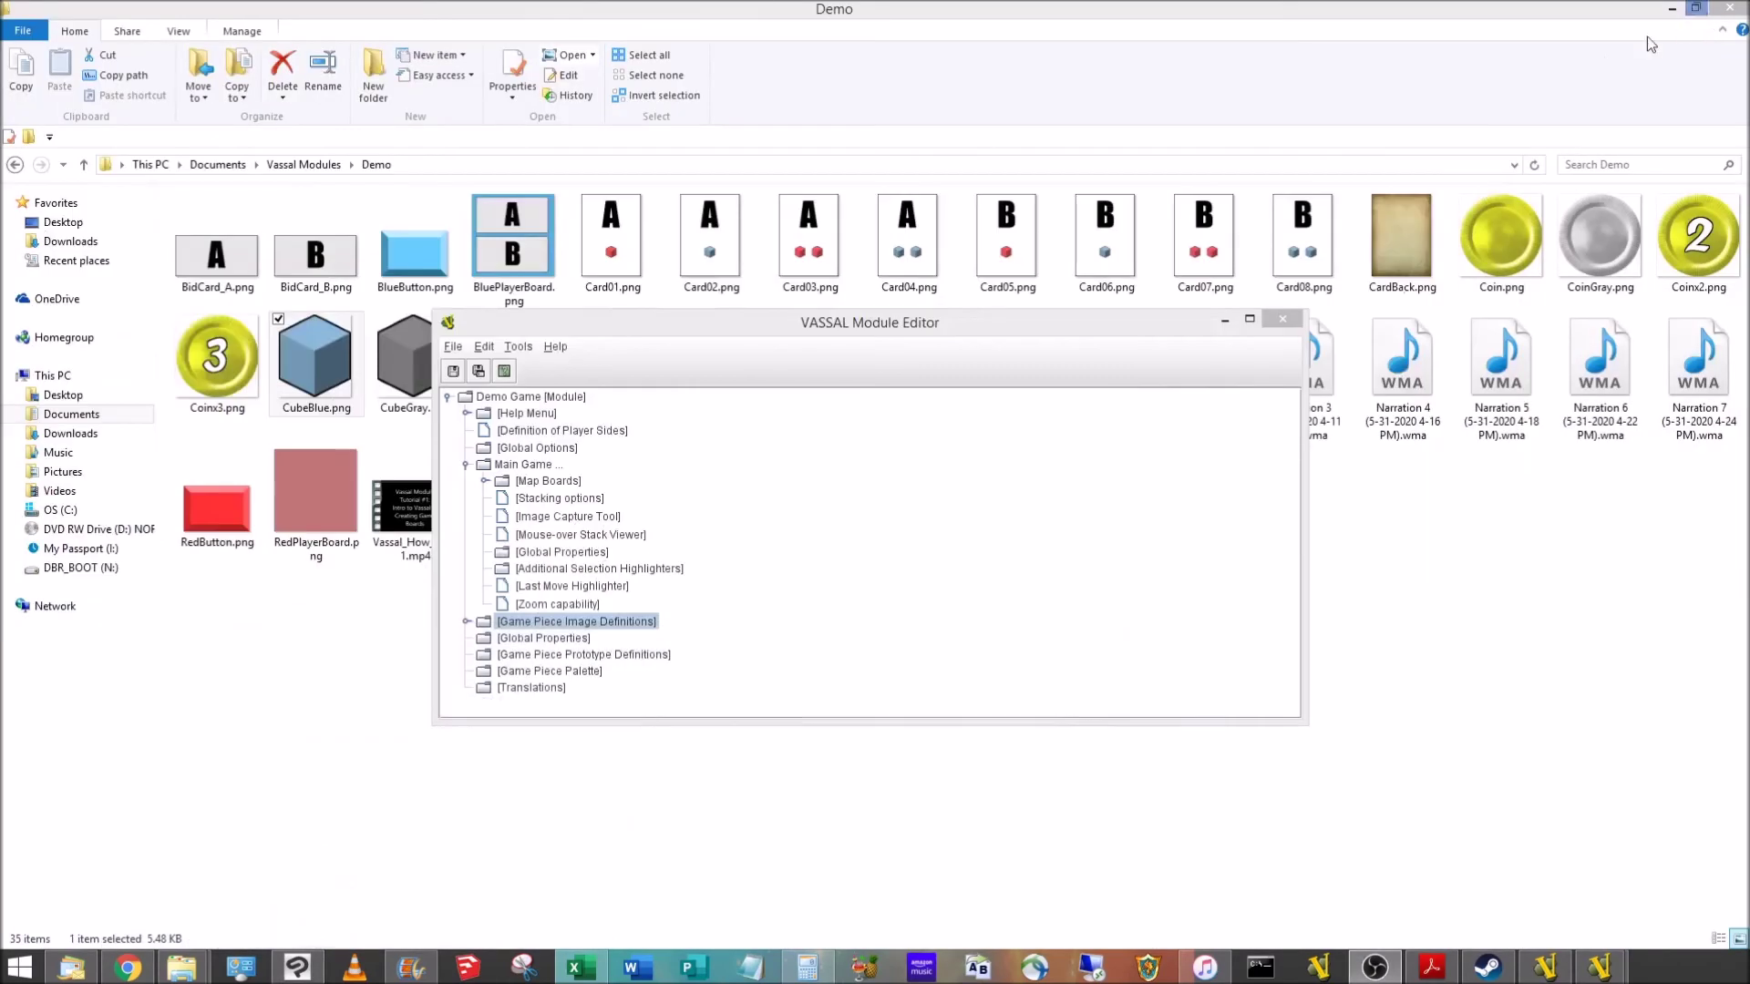
drag(1003, 315, 1009, 338)
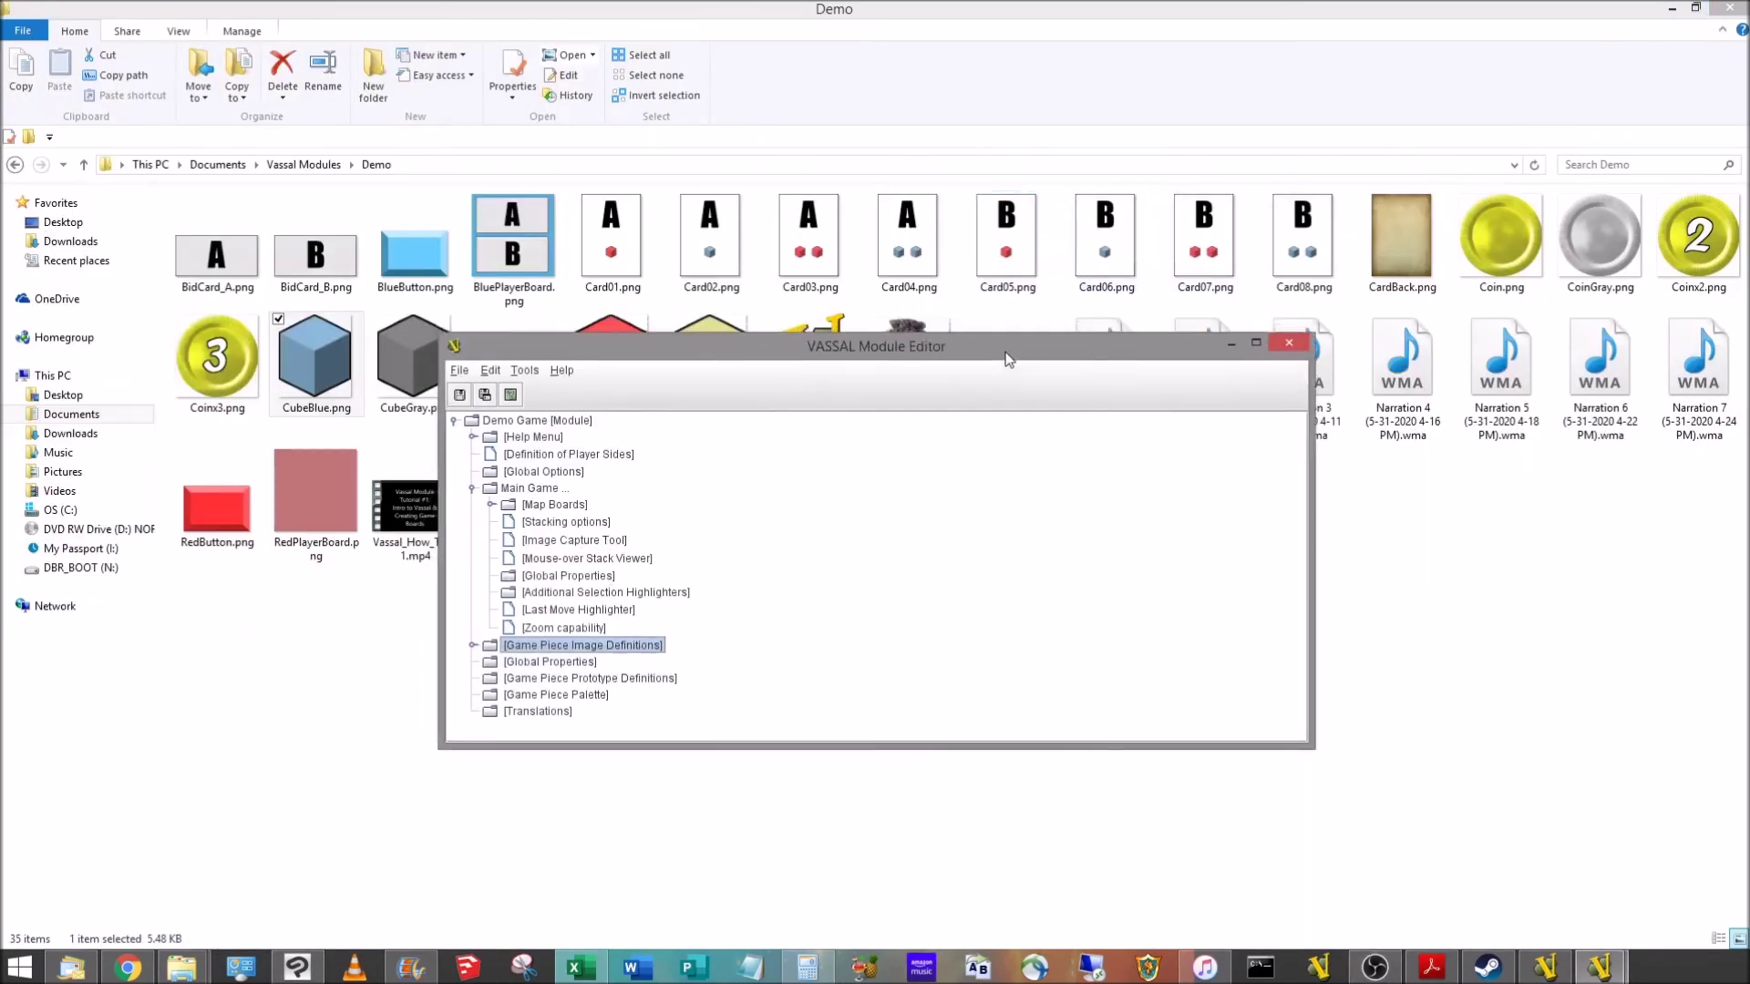
right_click(553, 493)
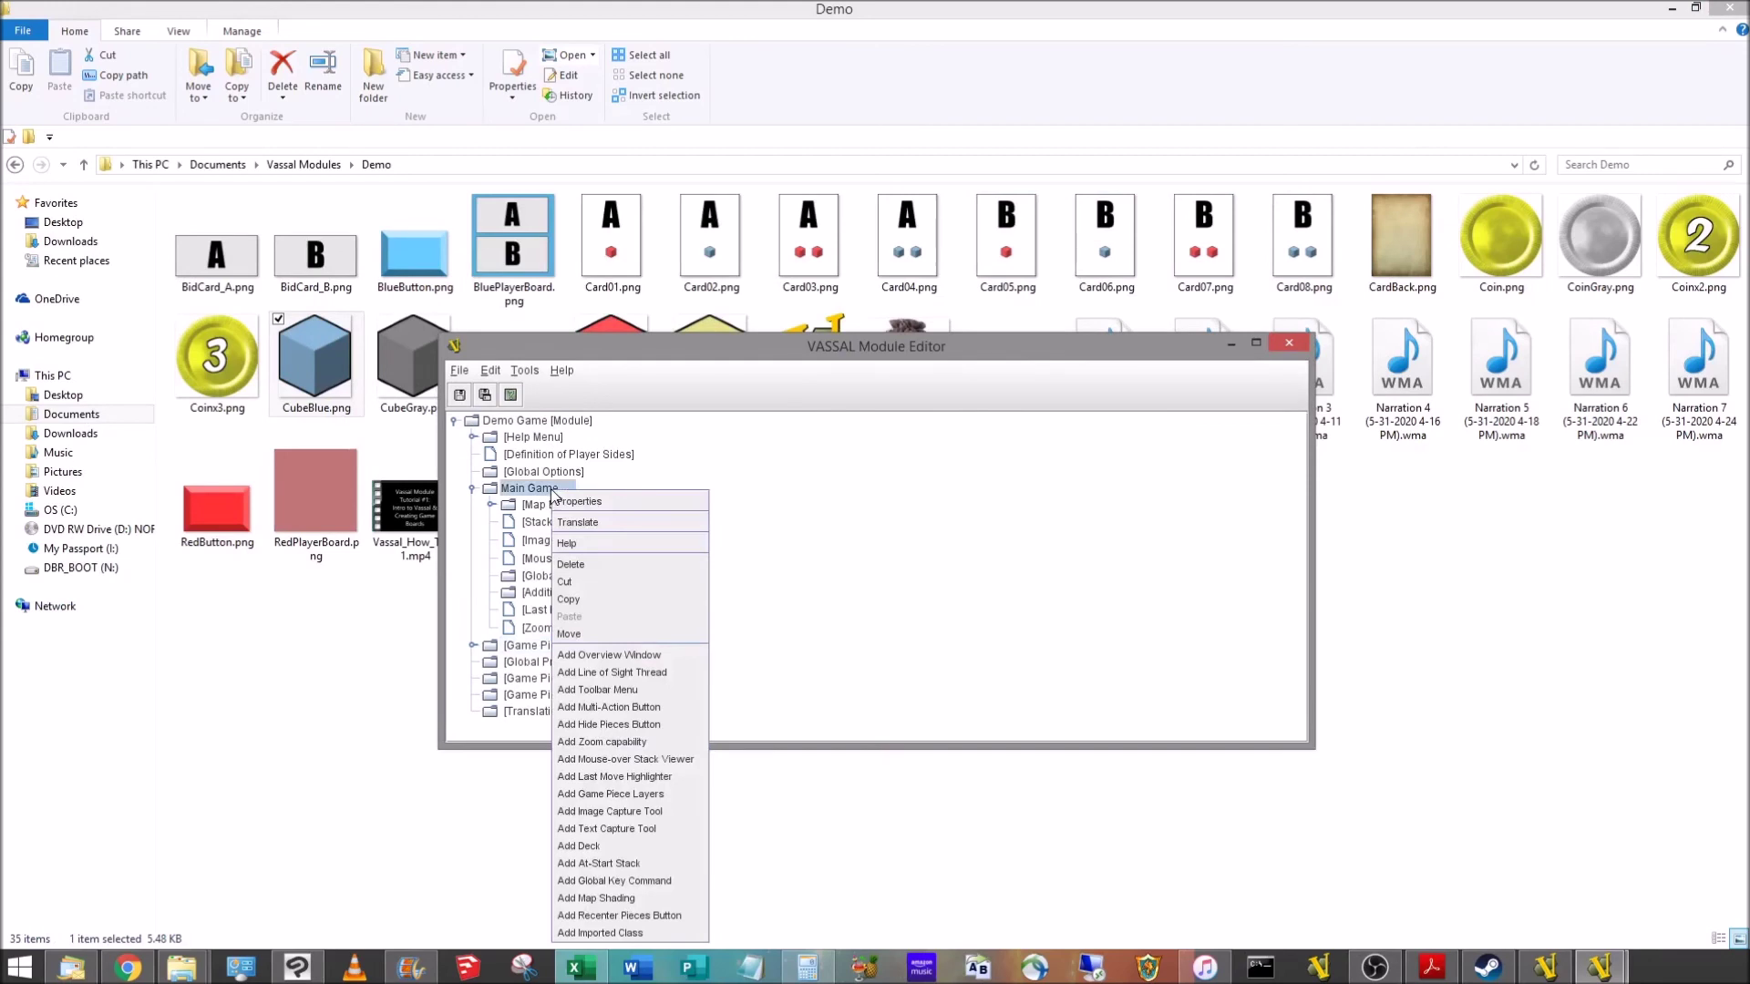
click(675, 798)
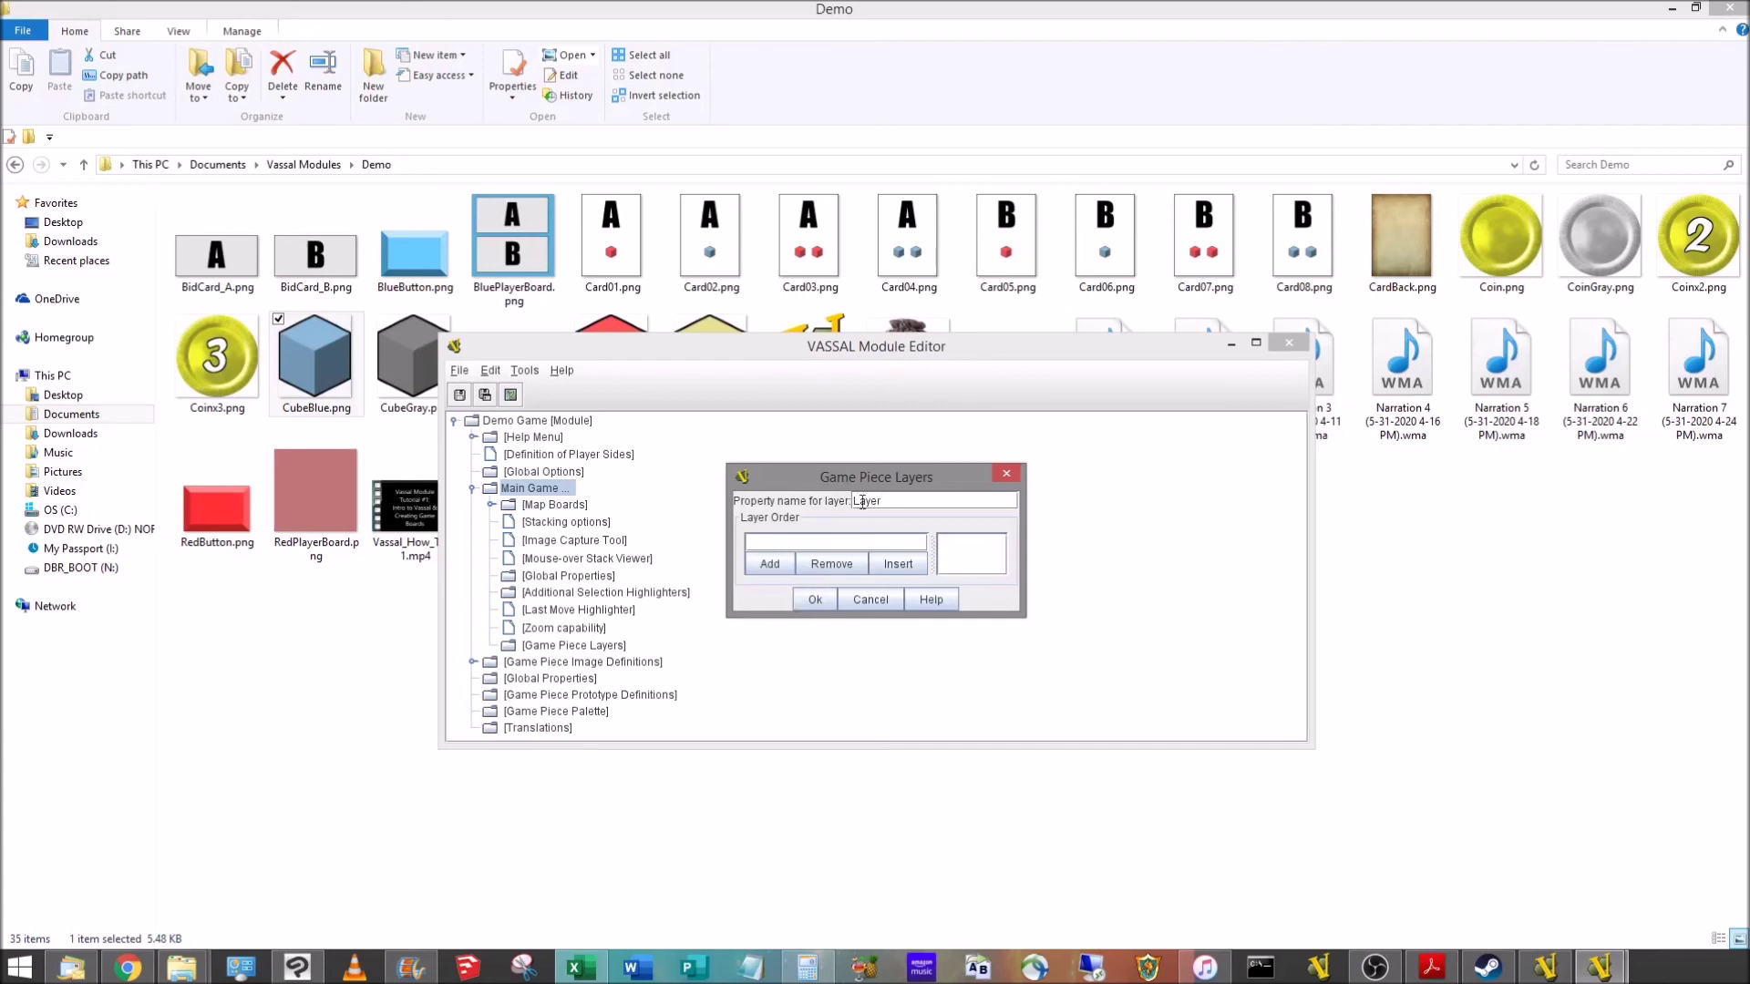
Step: Add the layers Board, Card and Token, in that order, to the layer order
click(816, 543)
text(Board)
click(770, 563)
click(784, 544)
text(Card)
click(770, 563)
click(780, 539)
text(Token)
click(770, 563)
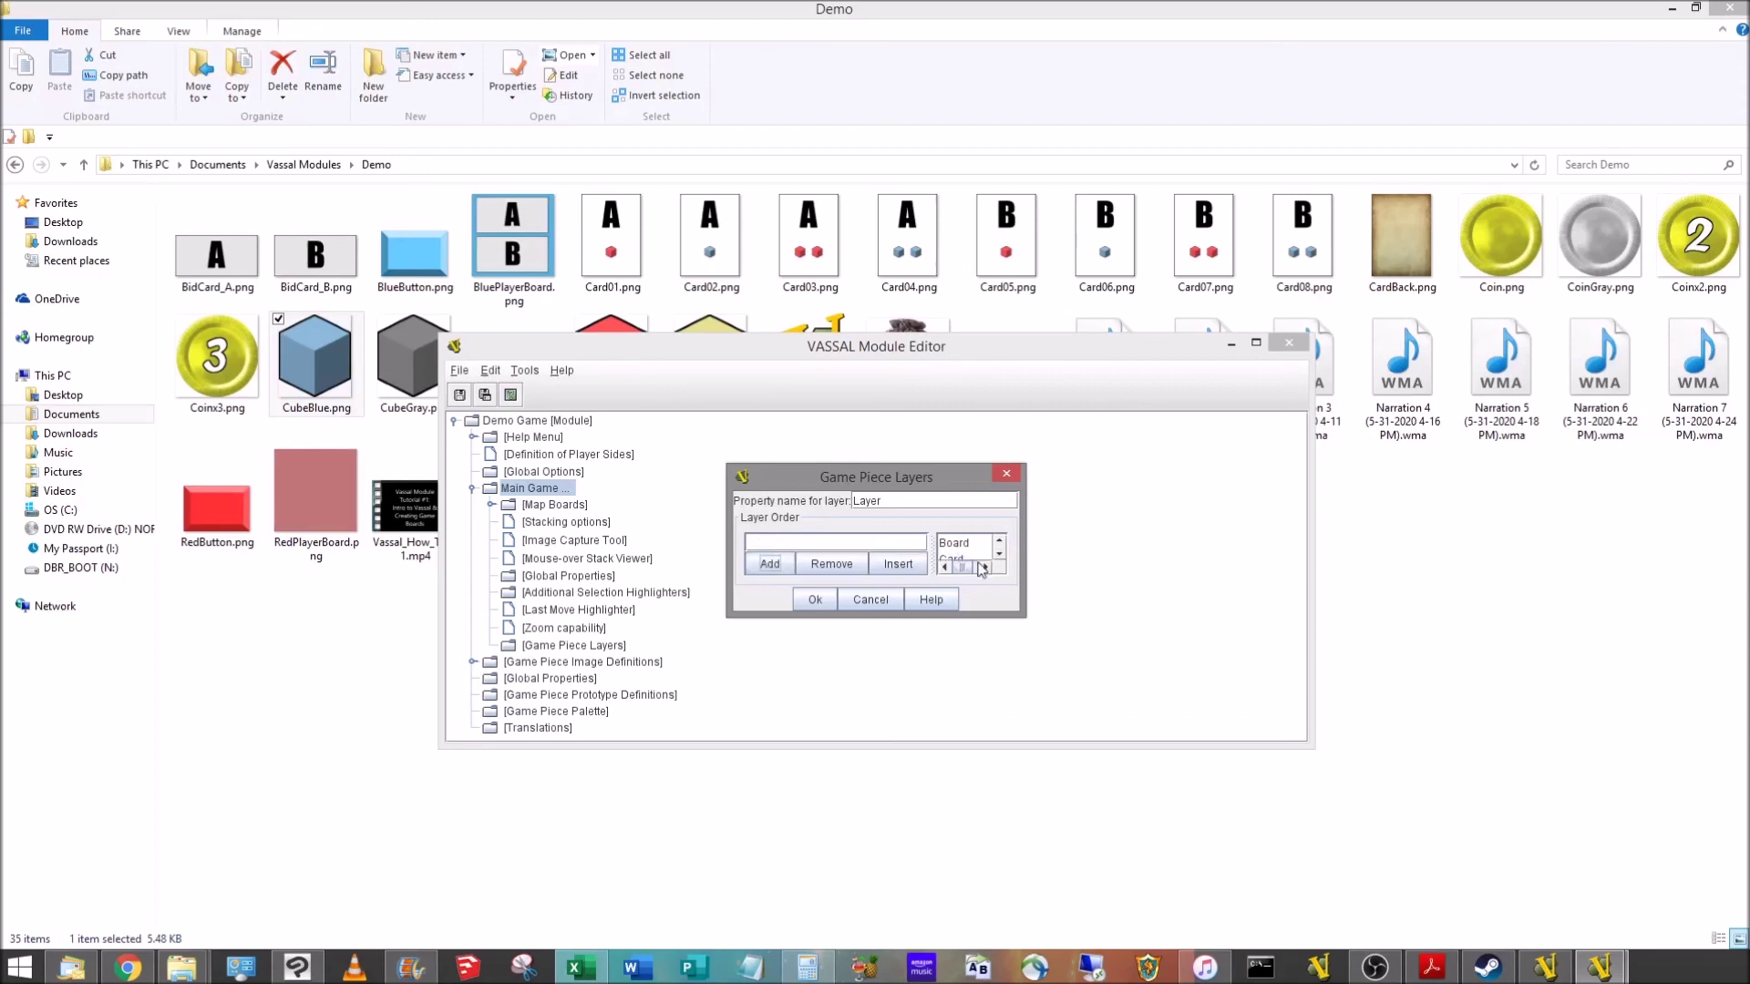
Step: Enlarge the Game Piece Layers dialog, review the order of its three layers and accept the settings
drag(1001, 618, 1008, 690)
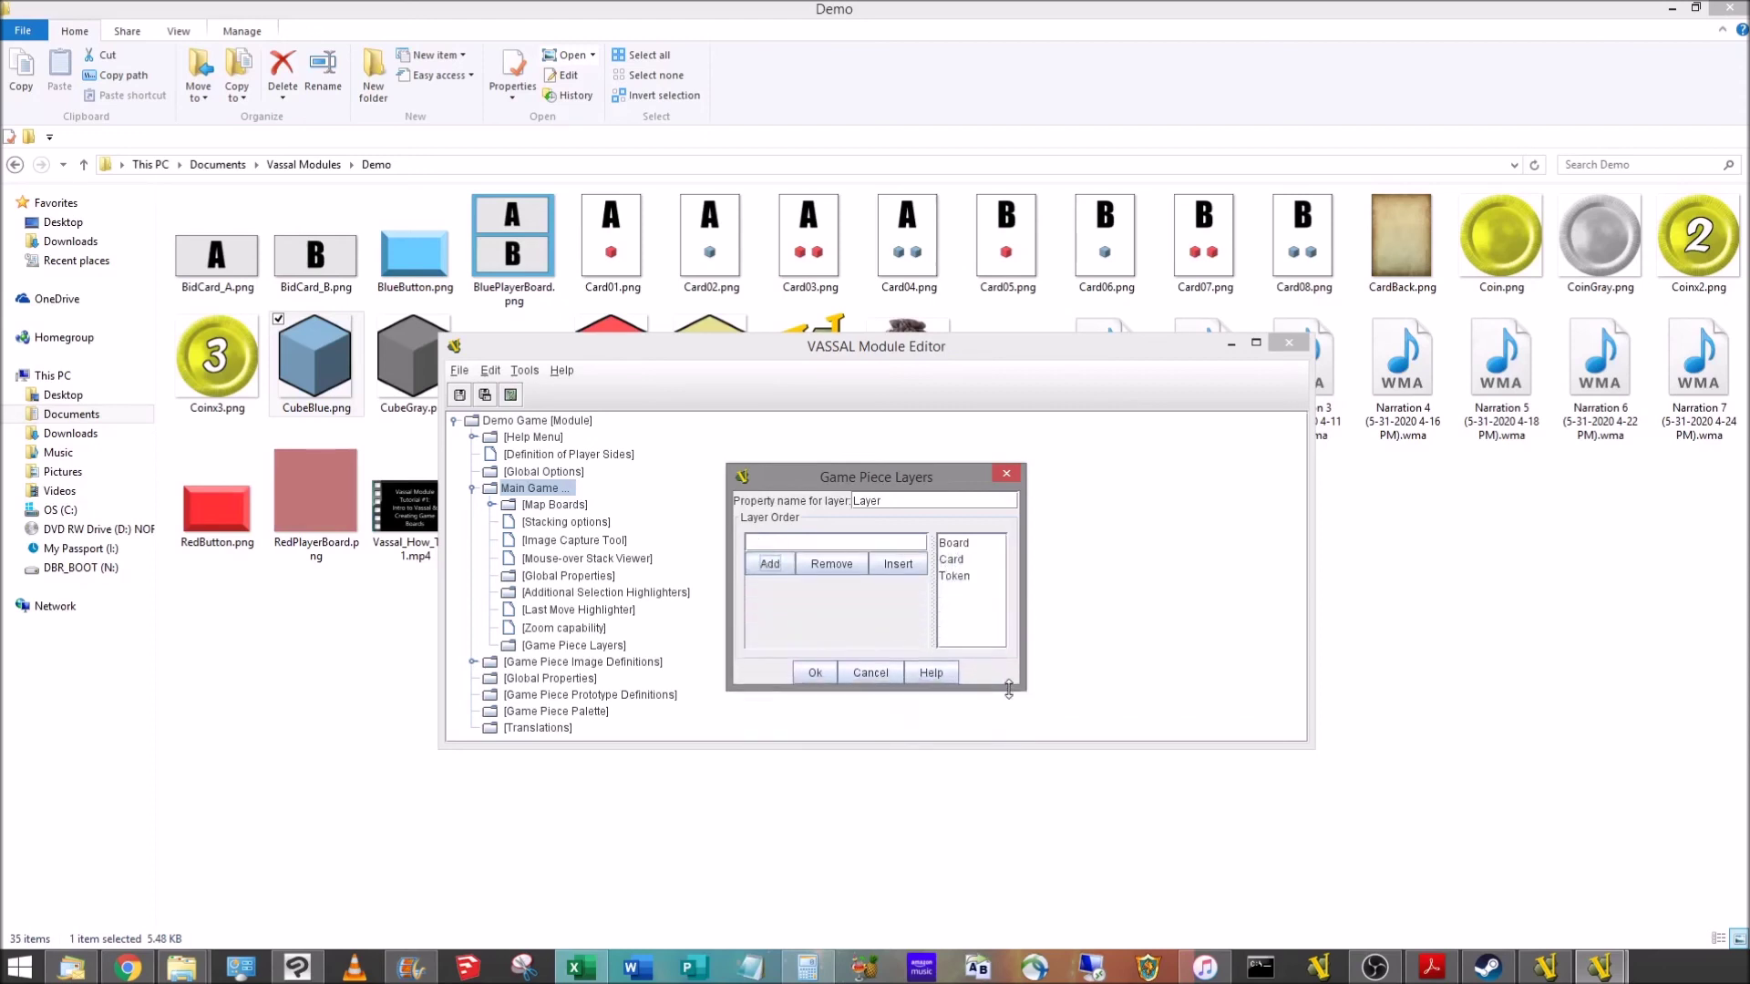
click(952, 558)
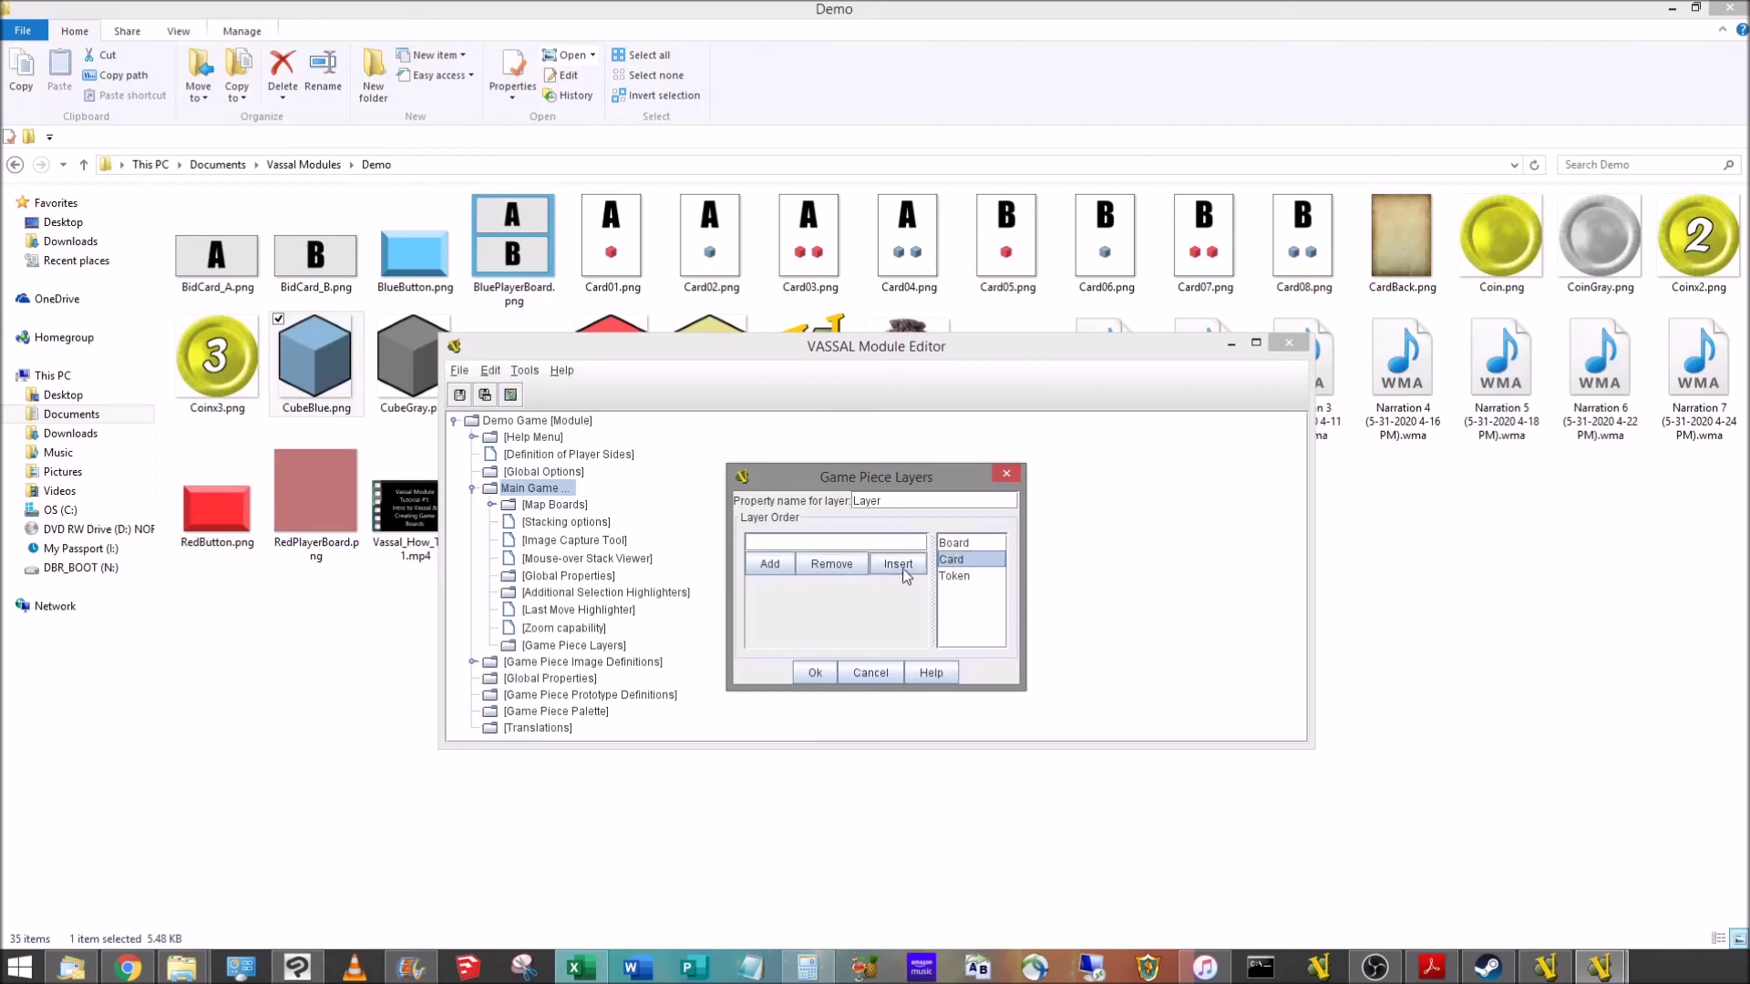
click(972, 543)
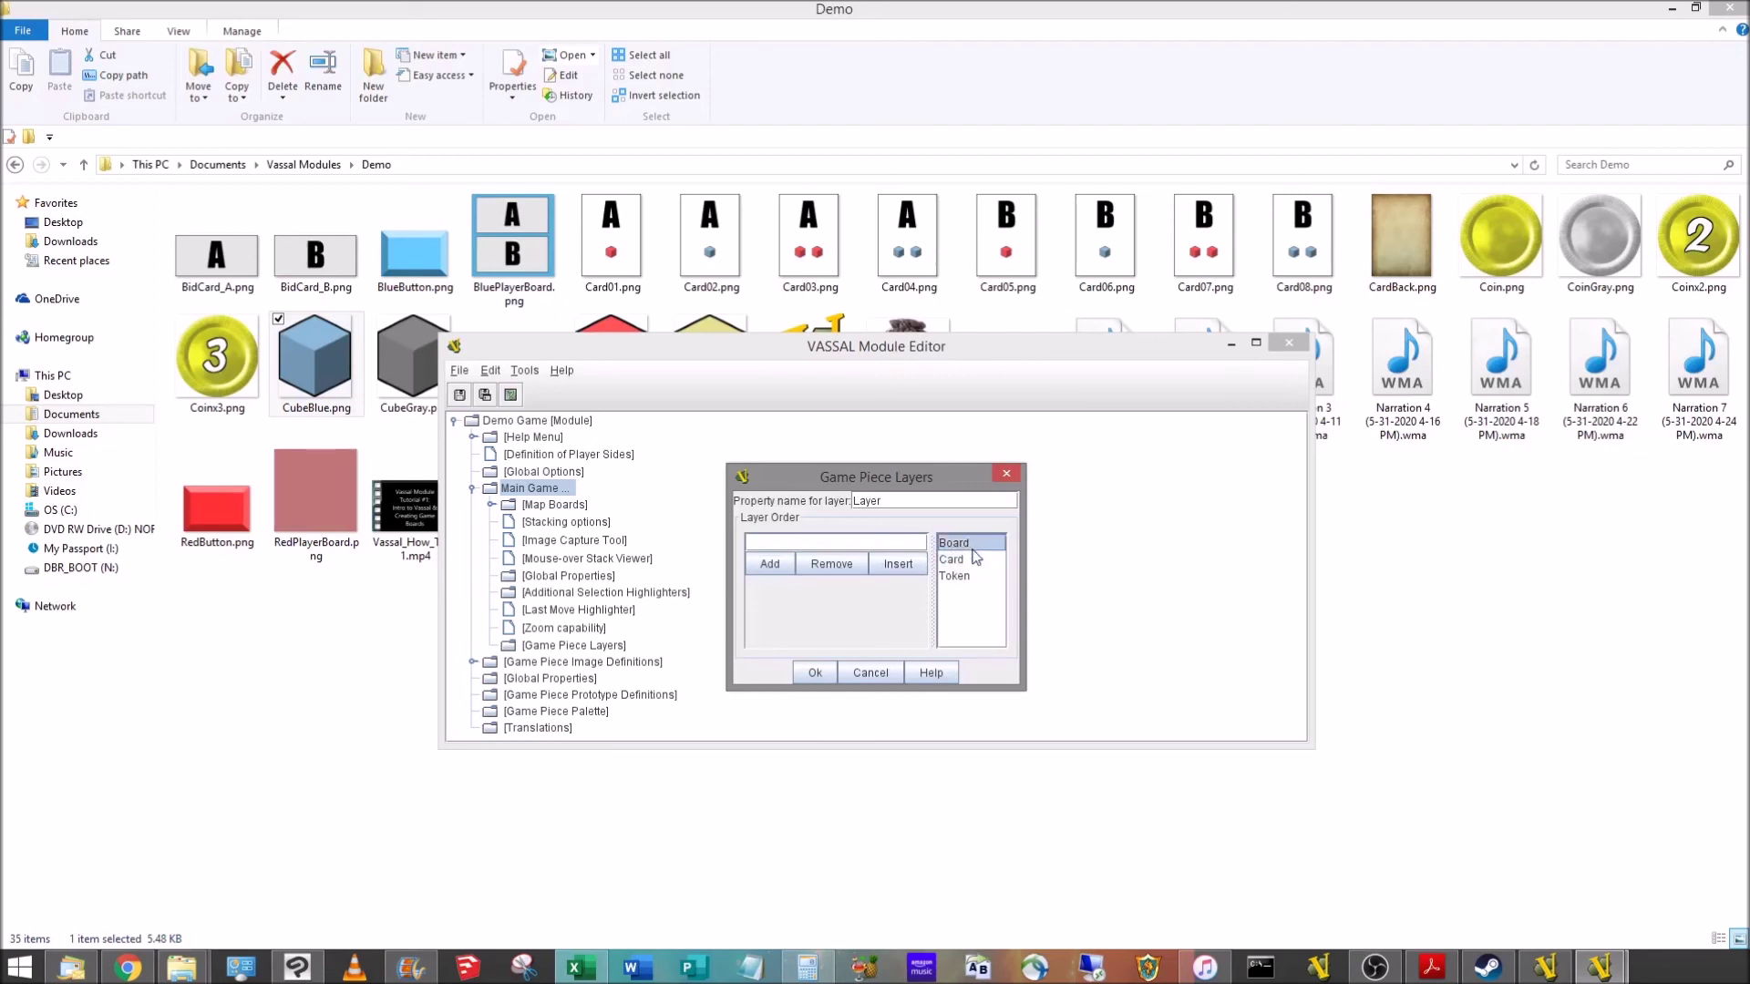
click(973, 562)
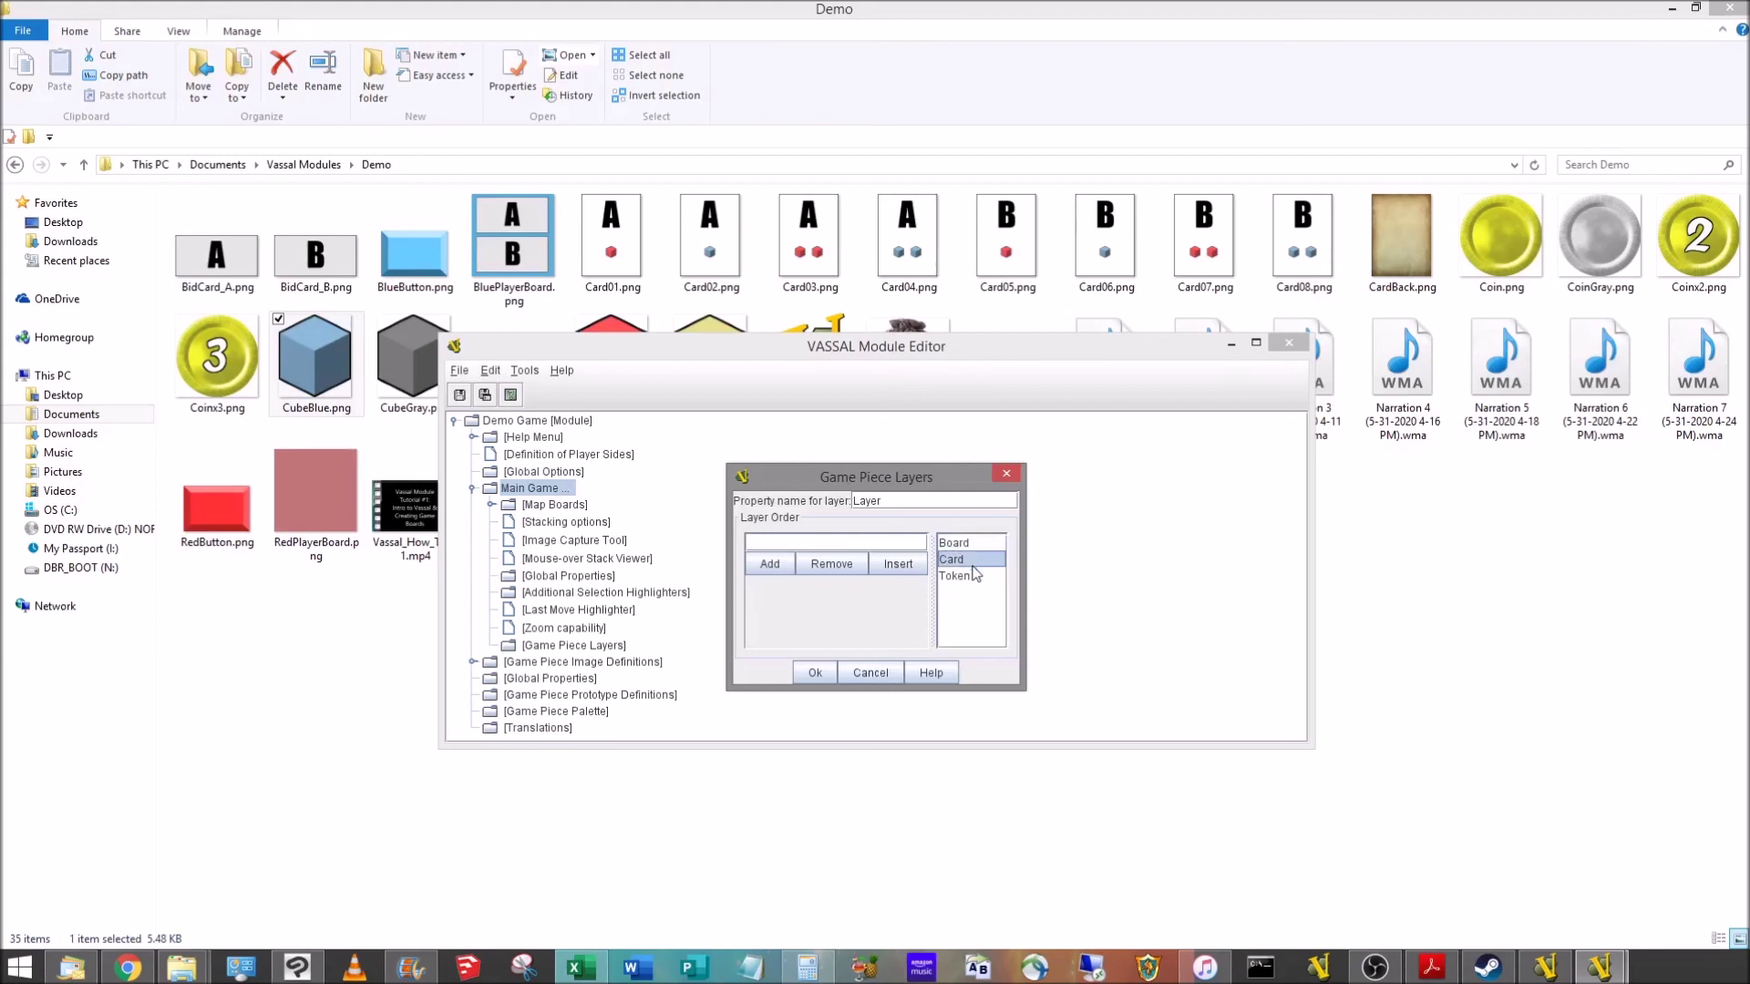
click(975, 576)
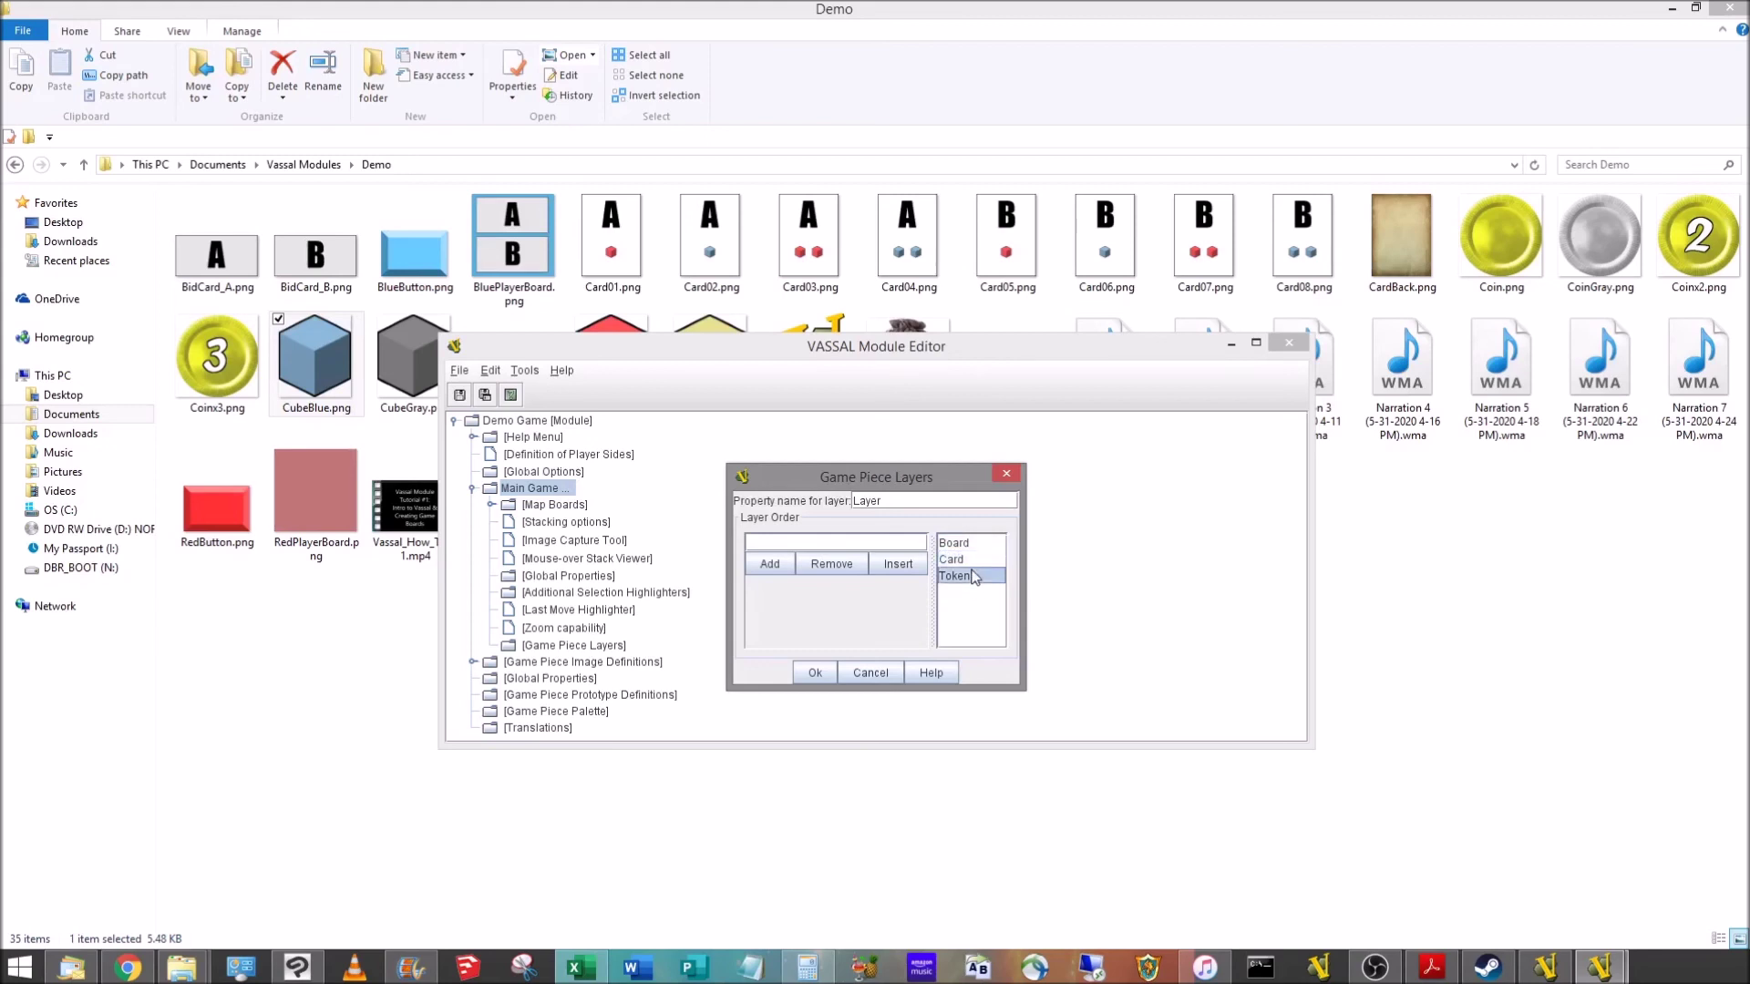
click(815, 674)
click(544, 645)
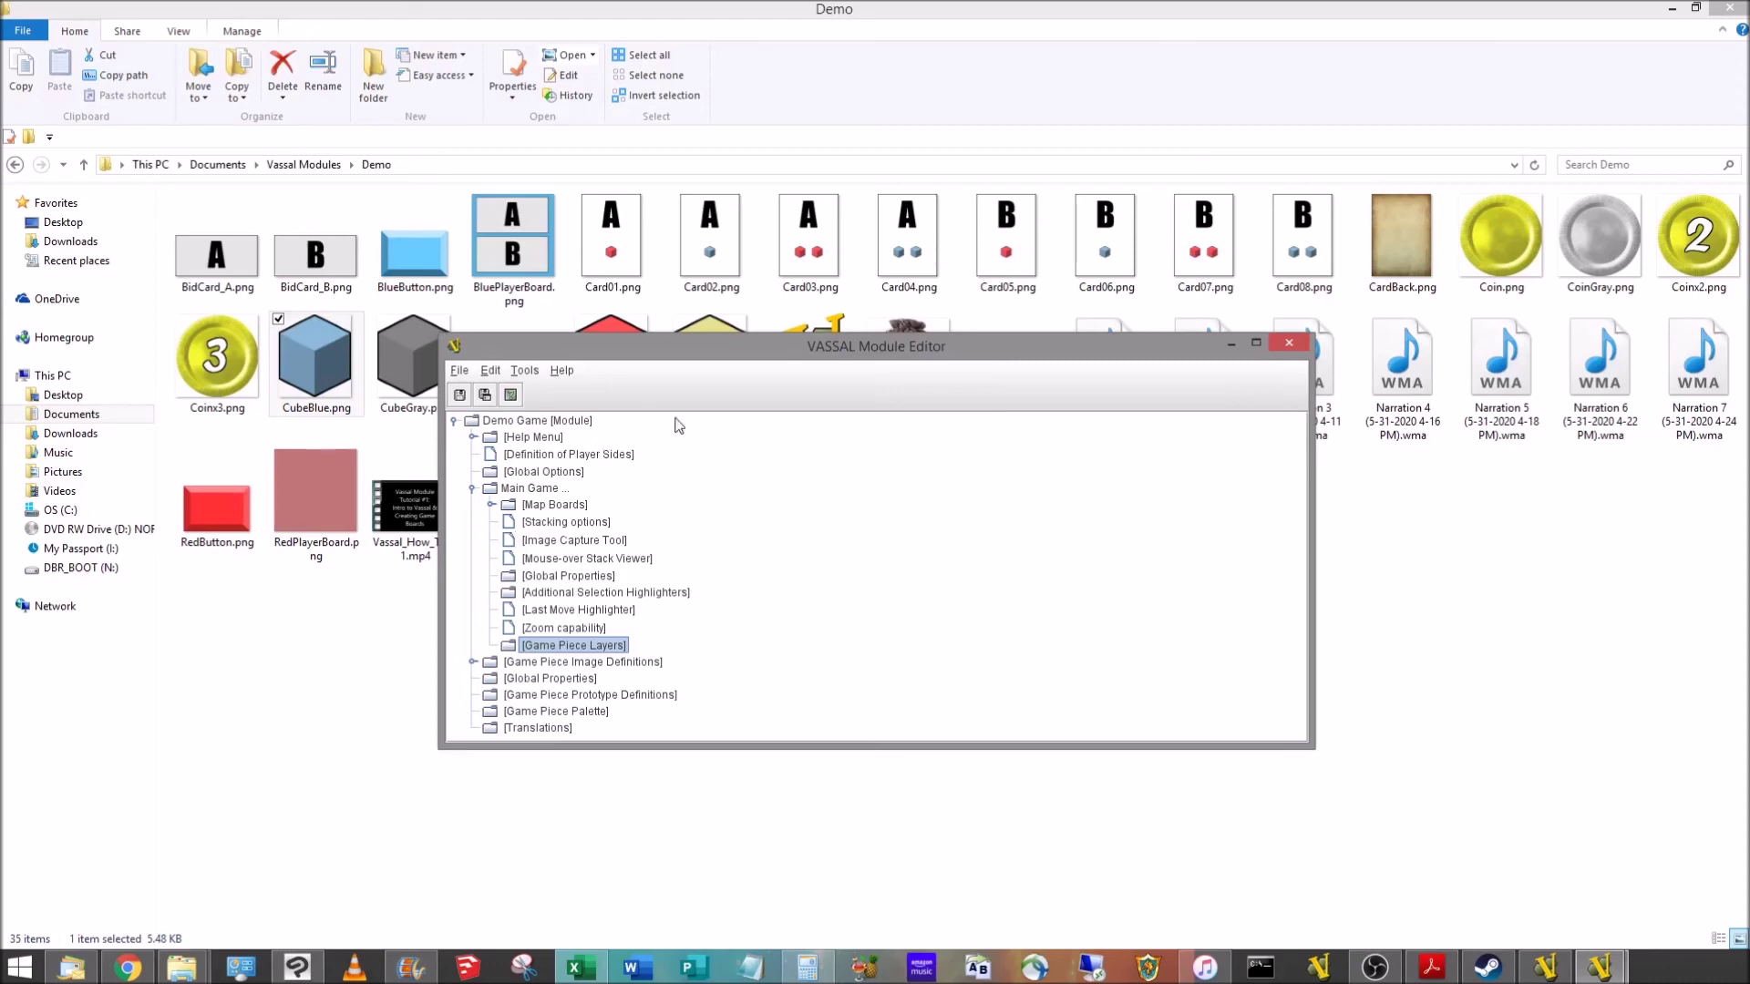
Step: Bring up the Demo Game window and widen the empty pieces pane beside the chat log
click(1600, 966)
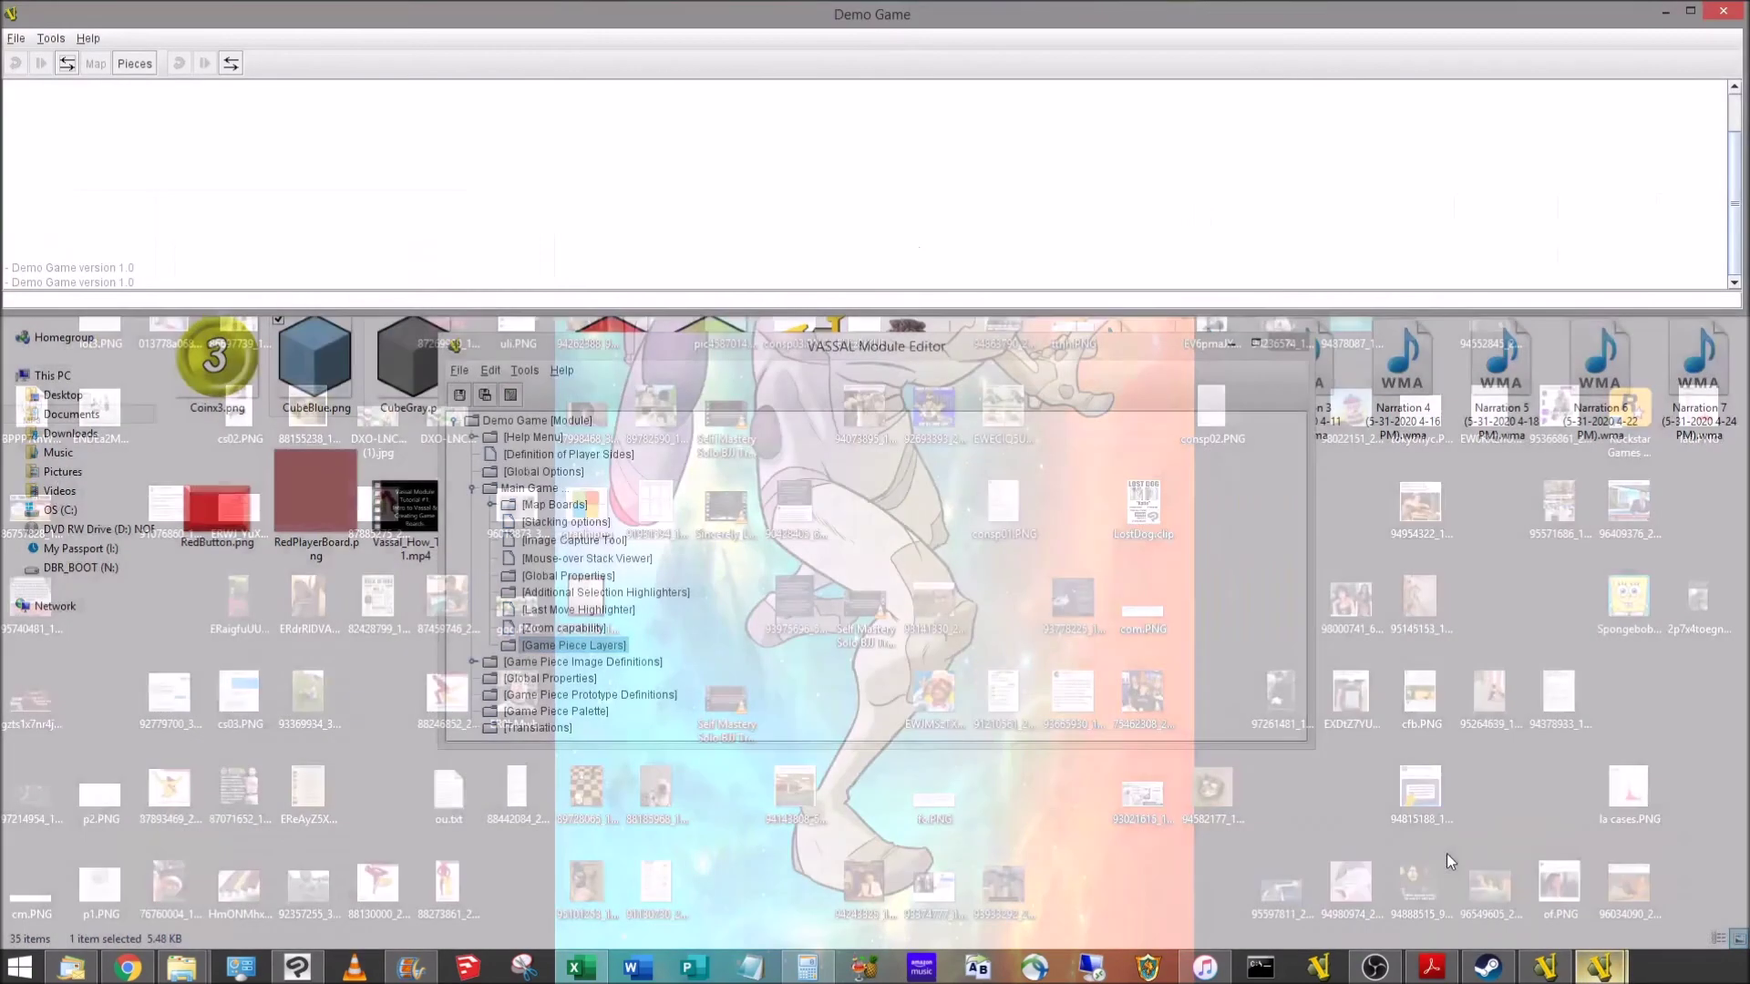
click(1446, 853)
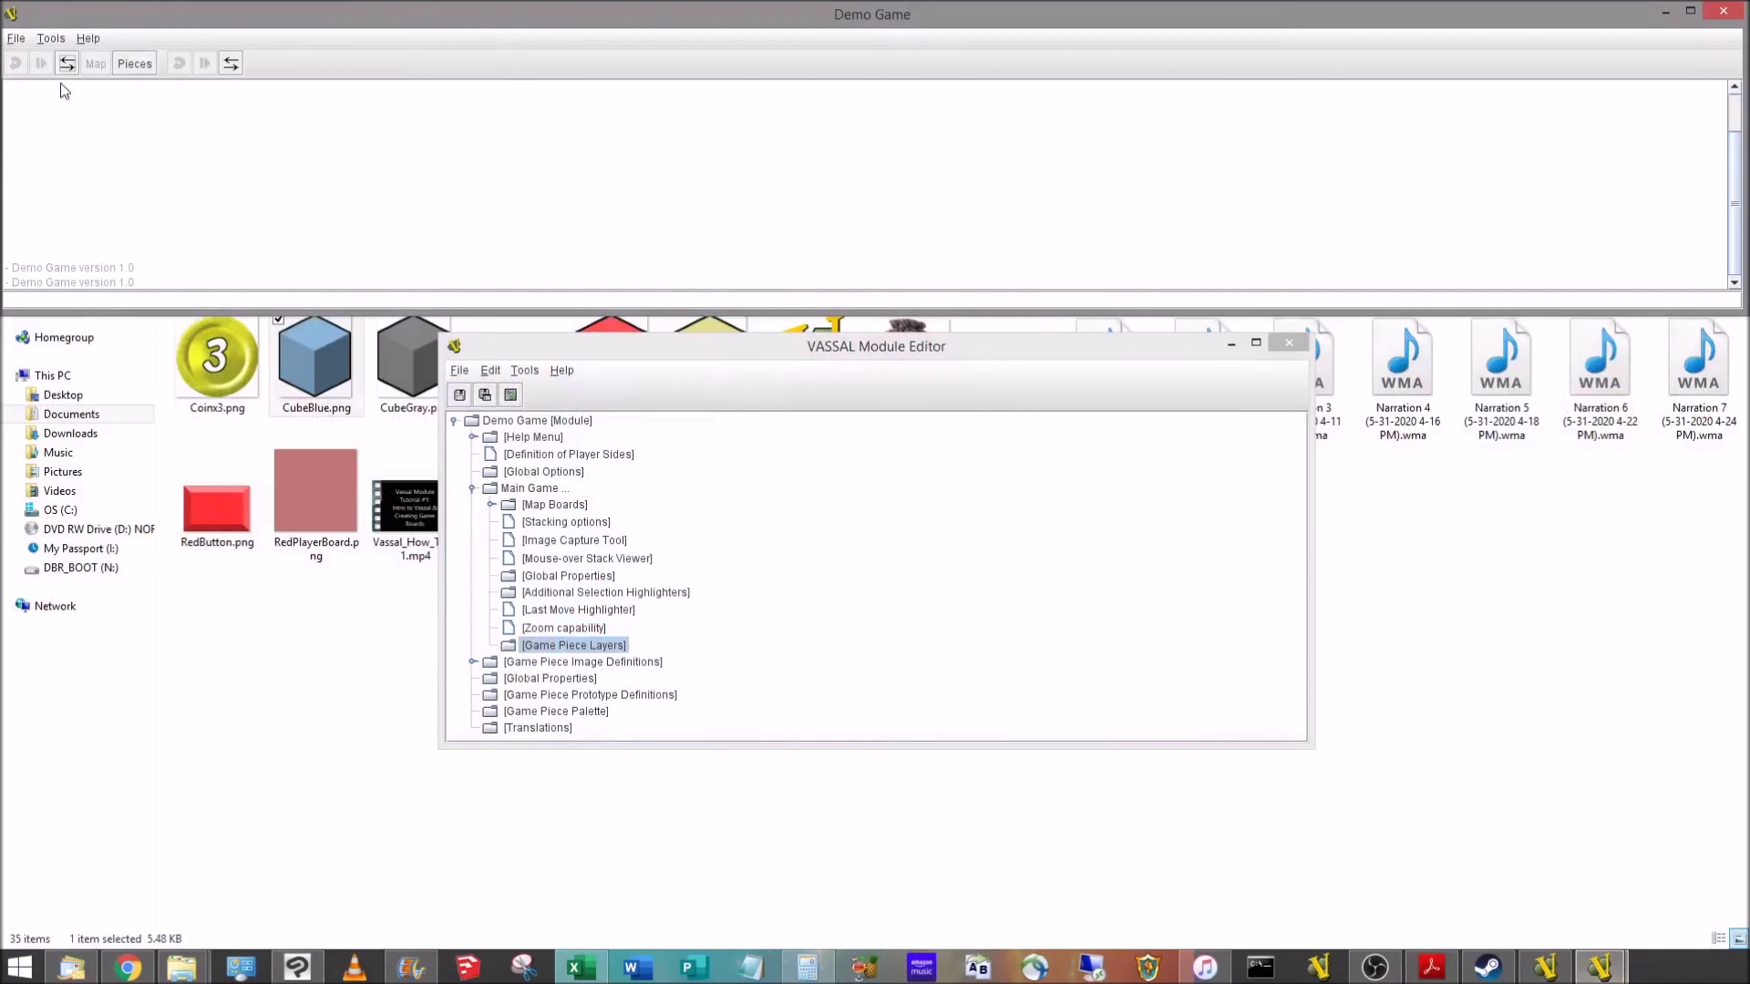
click(129, 70)
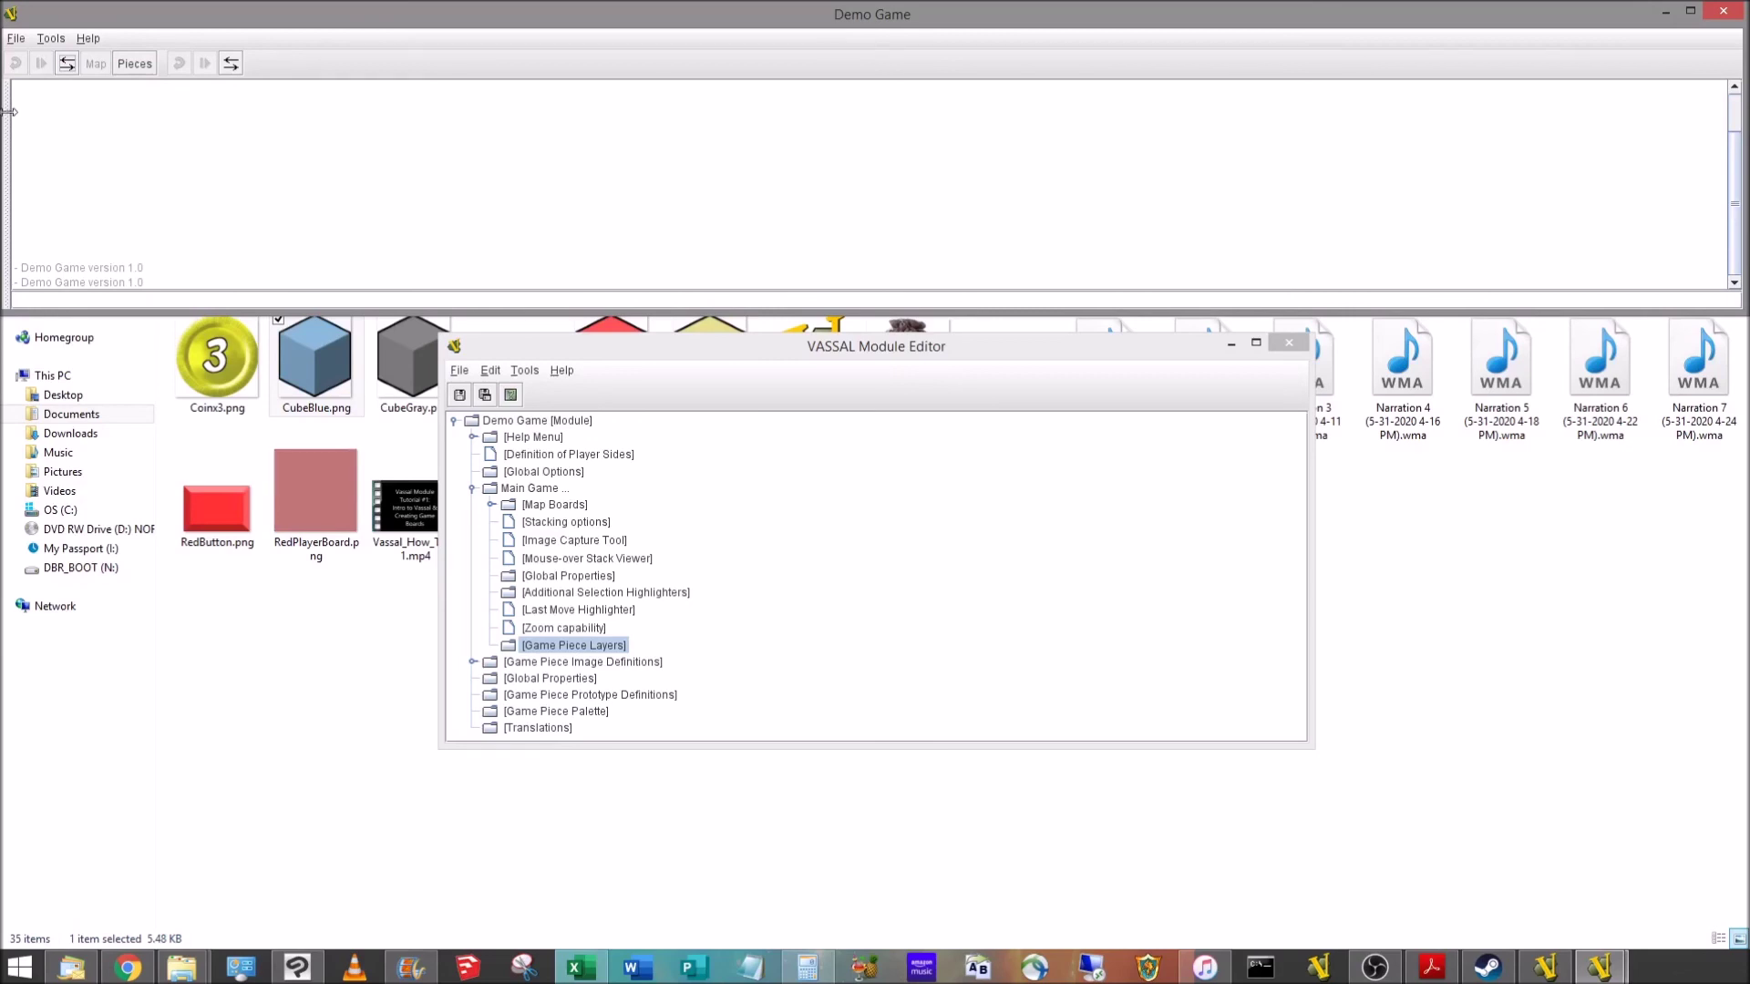
drag(13, 117, 258, 120)
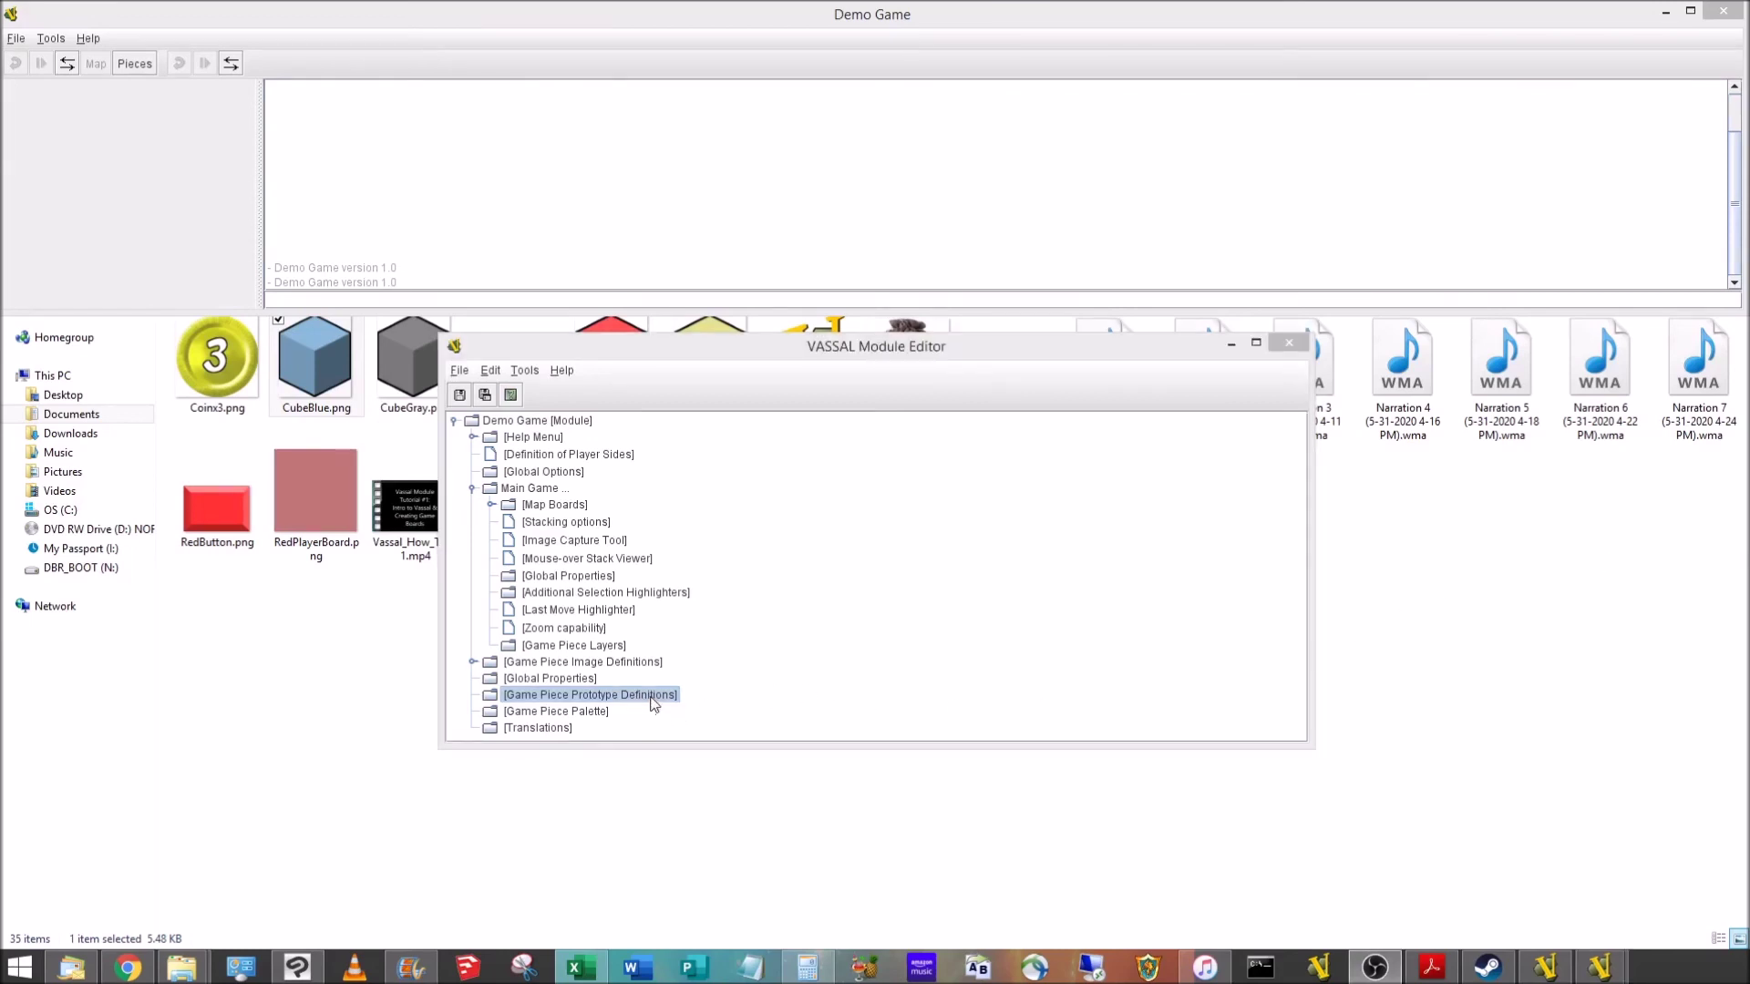
Step: Add a game piece prototype definition and name it Cube Proto
right_click(653, 702)
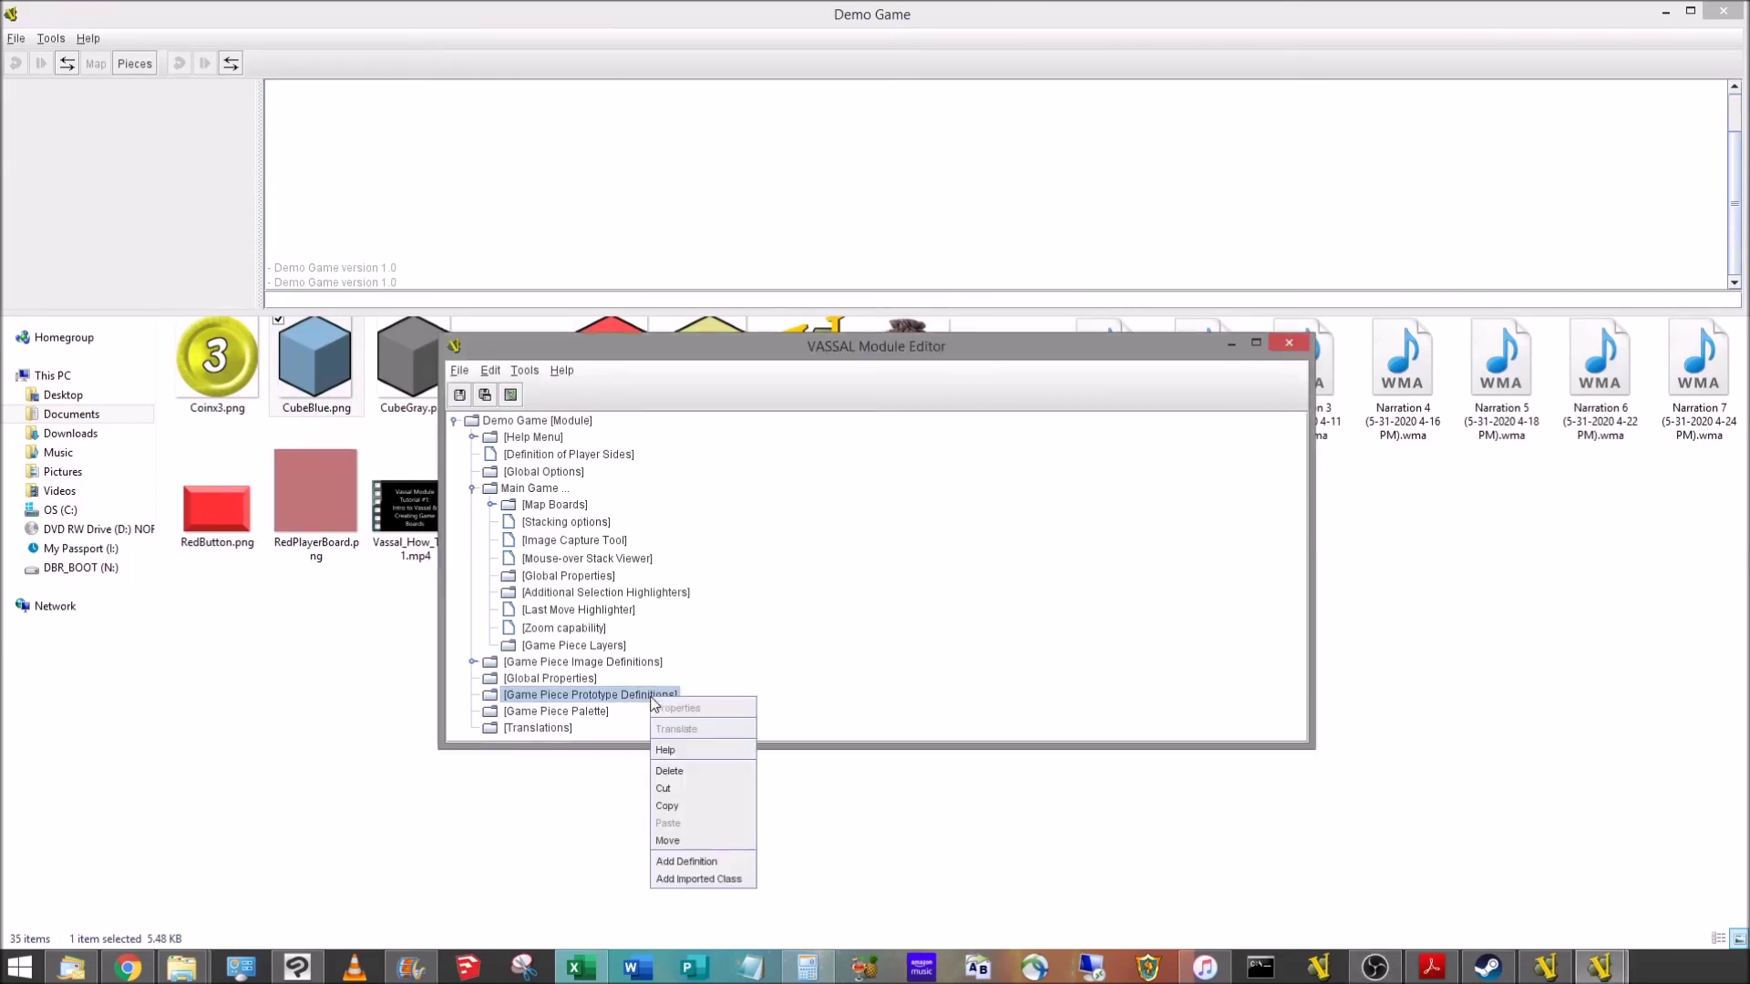
click(704, 862)
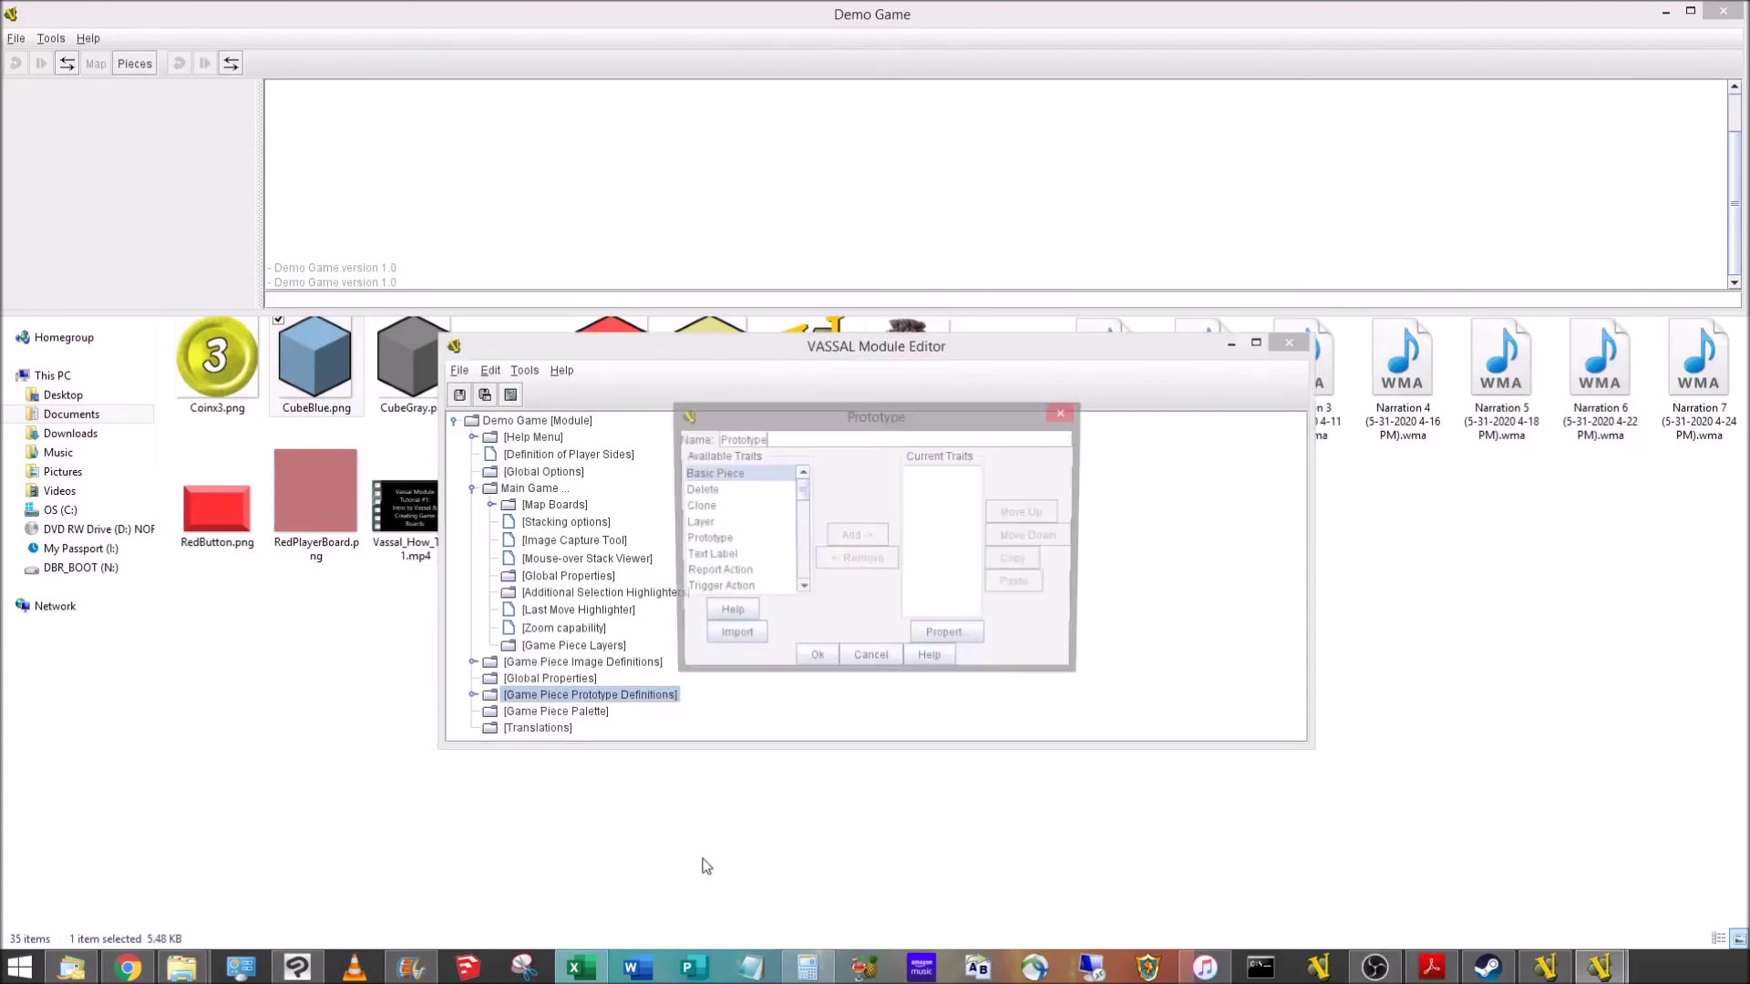
click(709, 492)
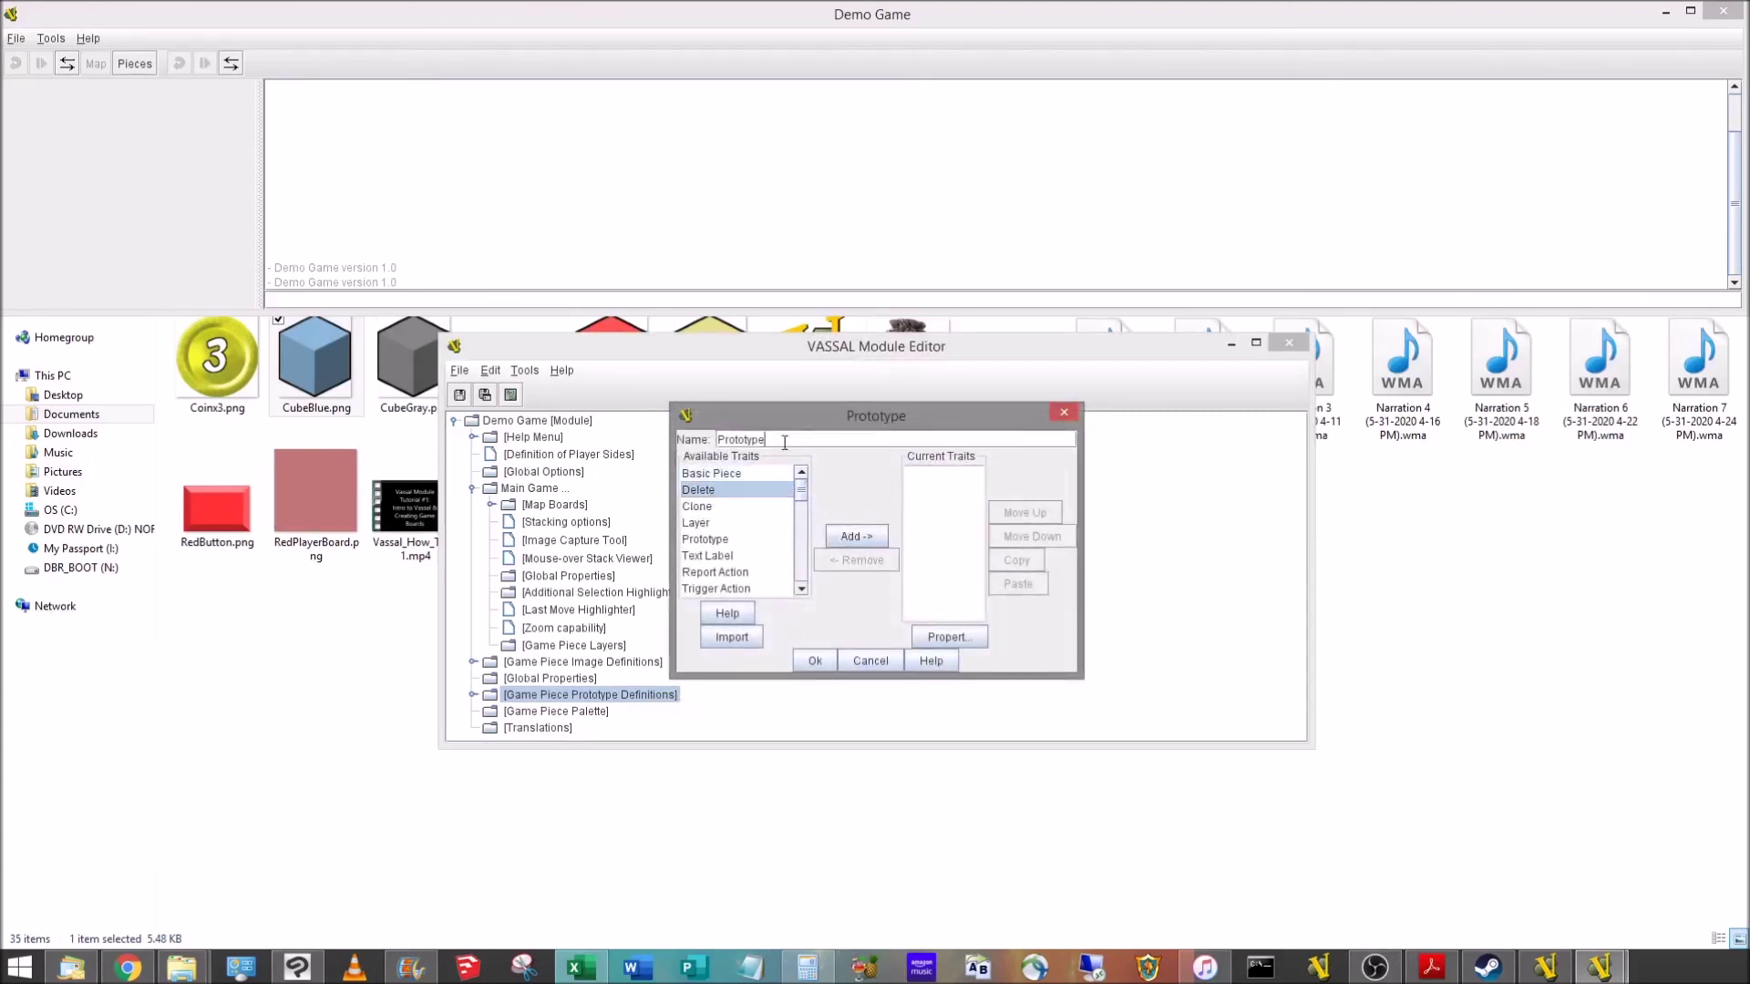
double_click(741, 439)
text(Cube Proto)
Step: Add the Delete and Clone traits to the Cube Proto prototype with their default settings
click(735, 492)
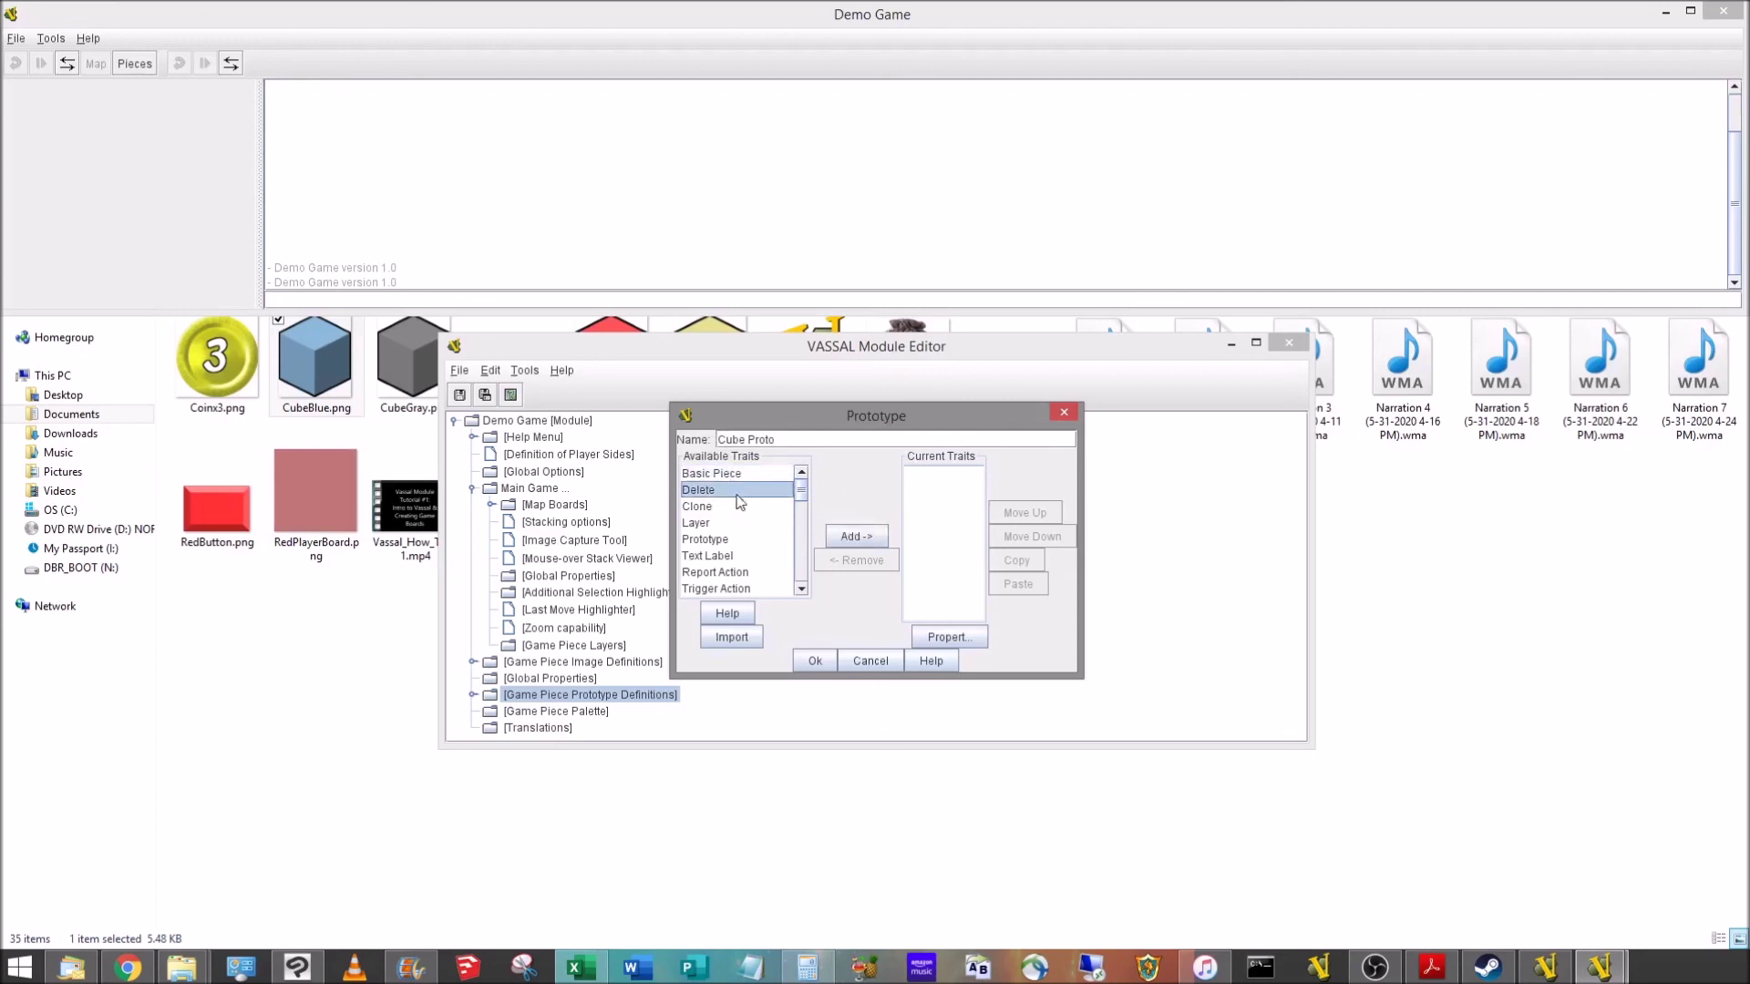
click(839, 540)
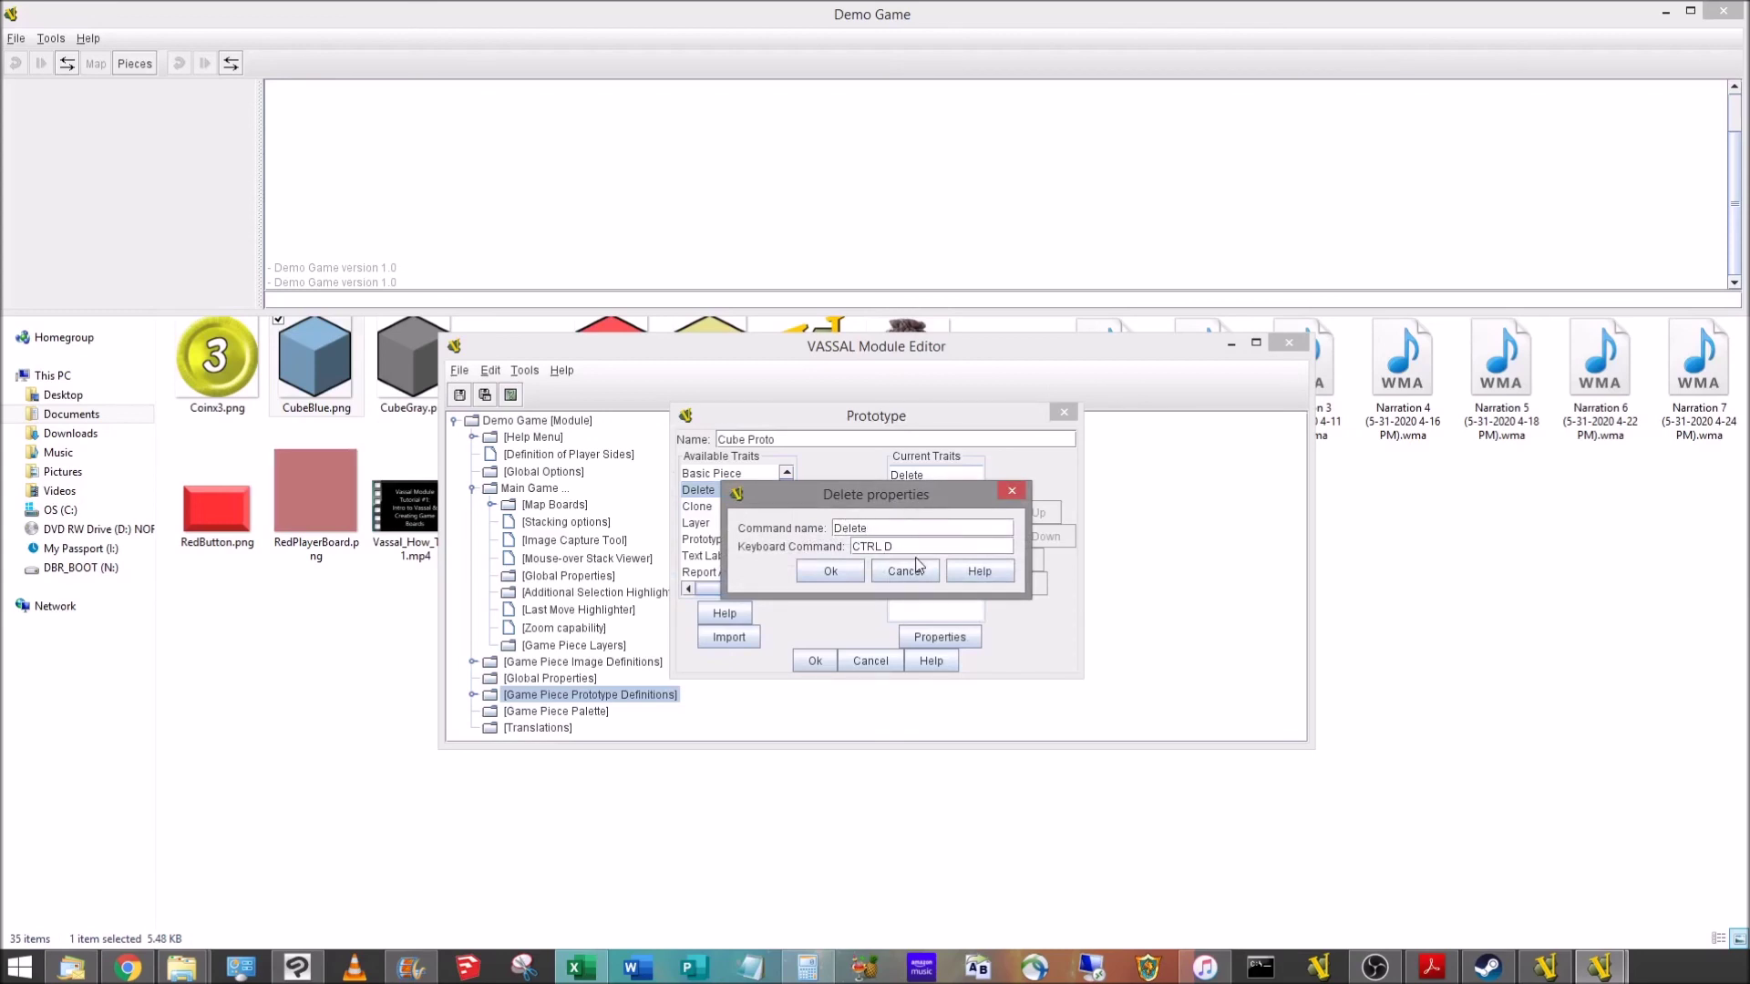
click(846, 573)
click(720, 506)
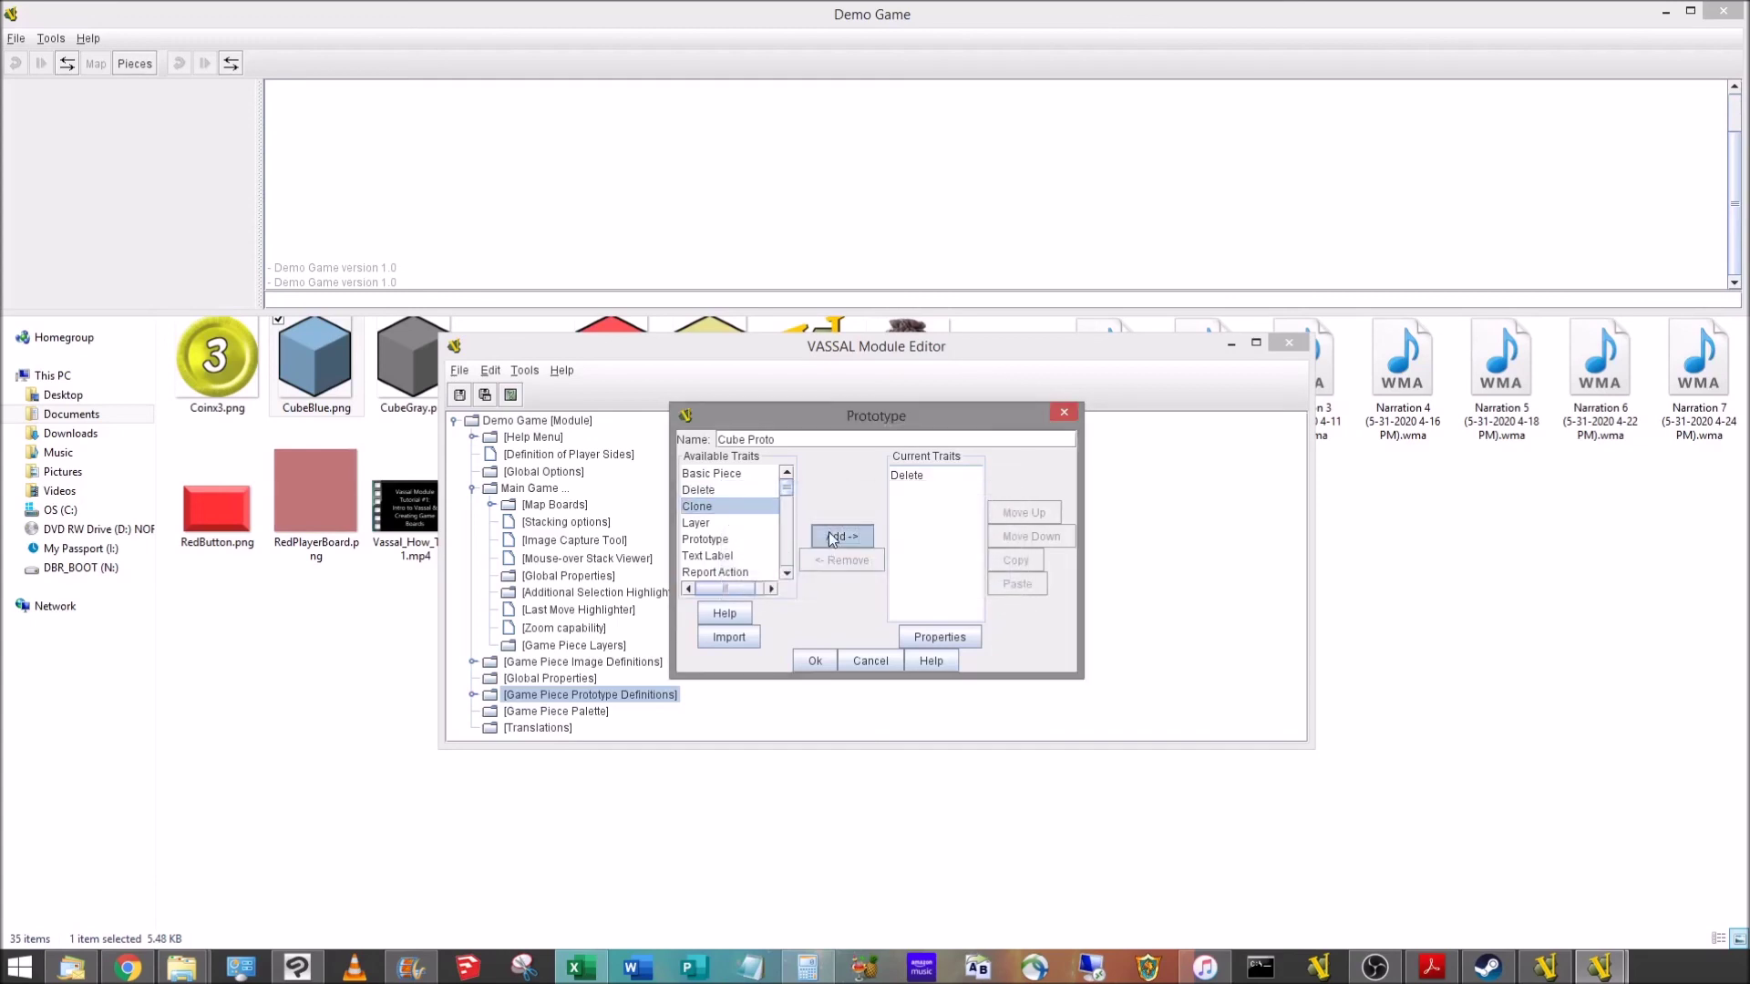
click(831, 538)
click(830, 566)
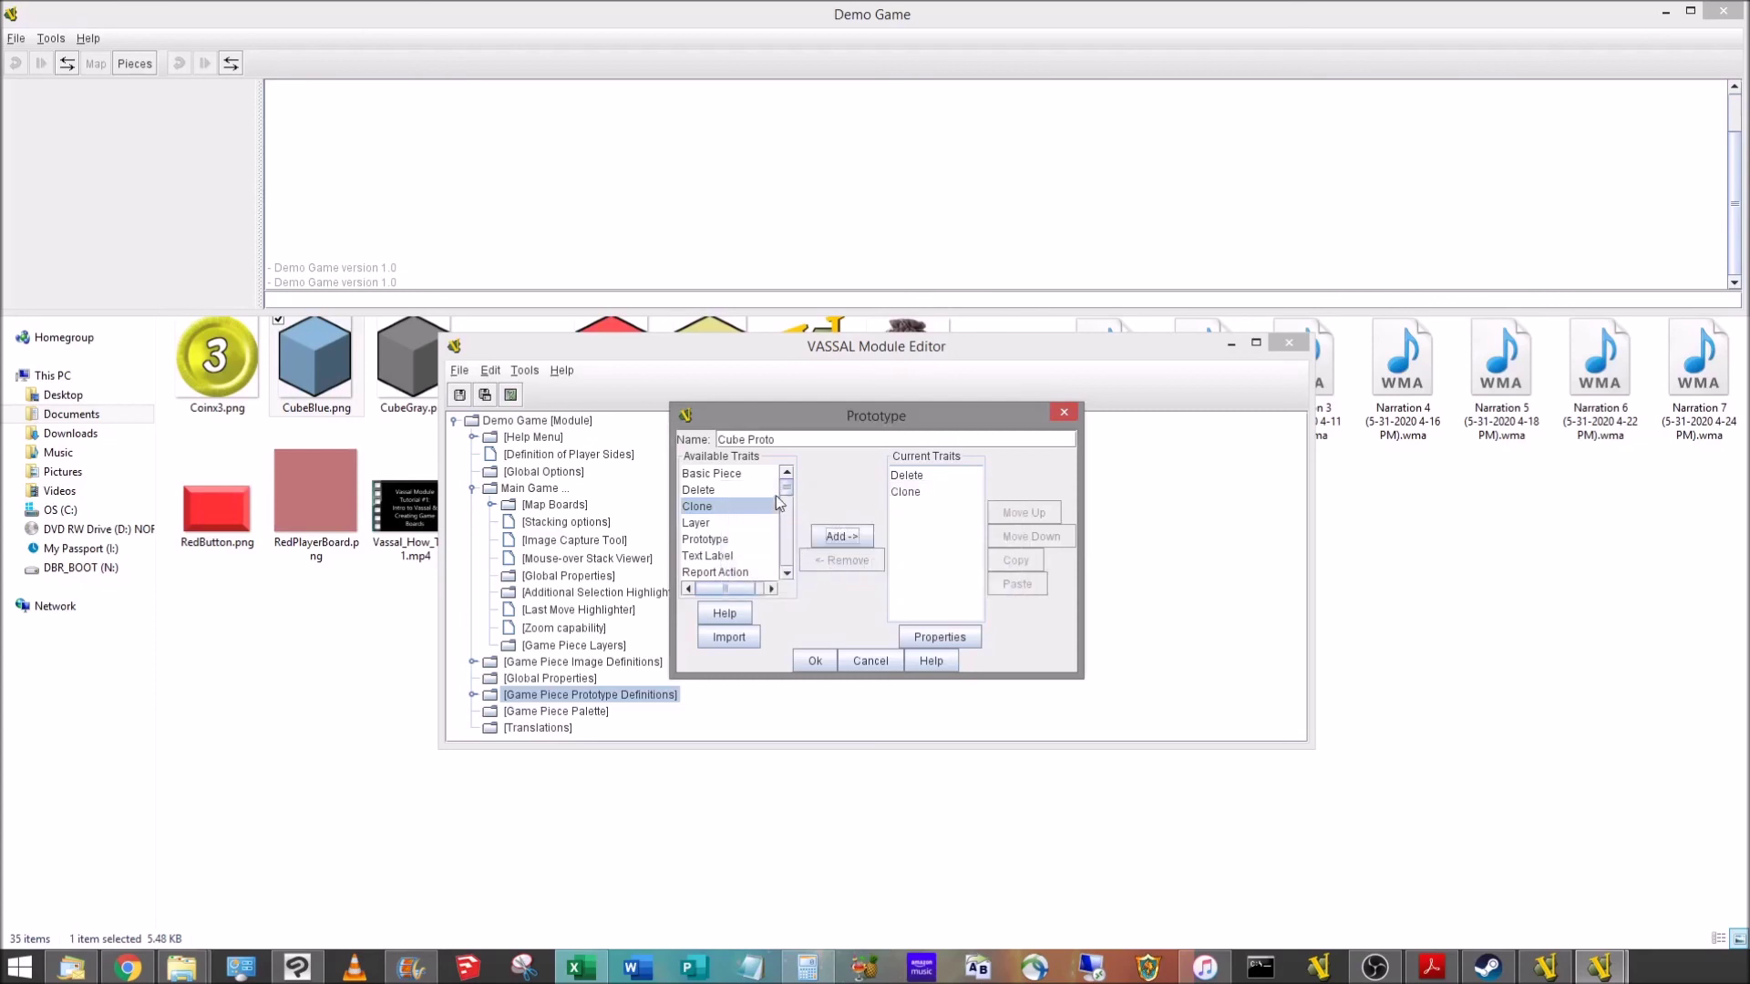
Step: Add the Does not stack trait to Cube Proto with the map grid ignored when moving
click(785, 557)
click(785, 558)
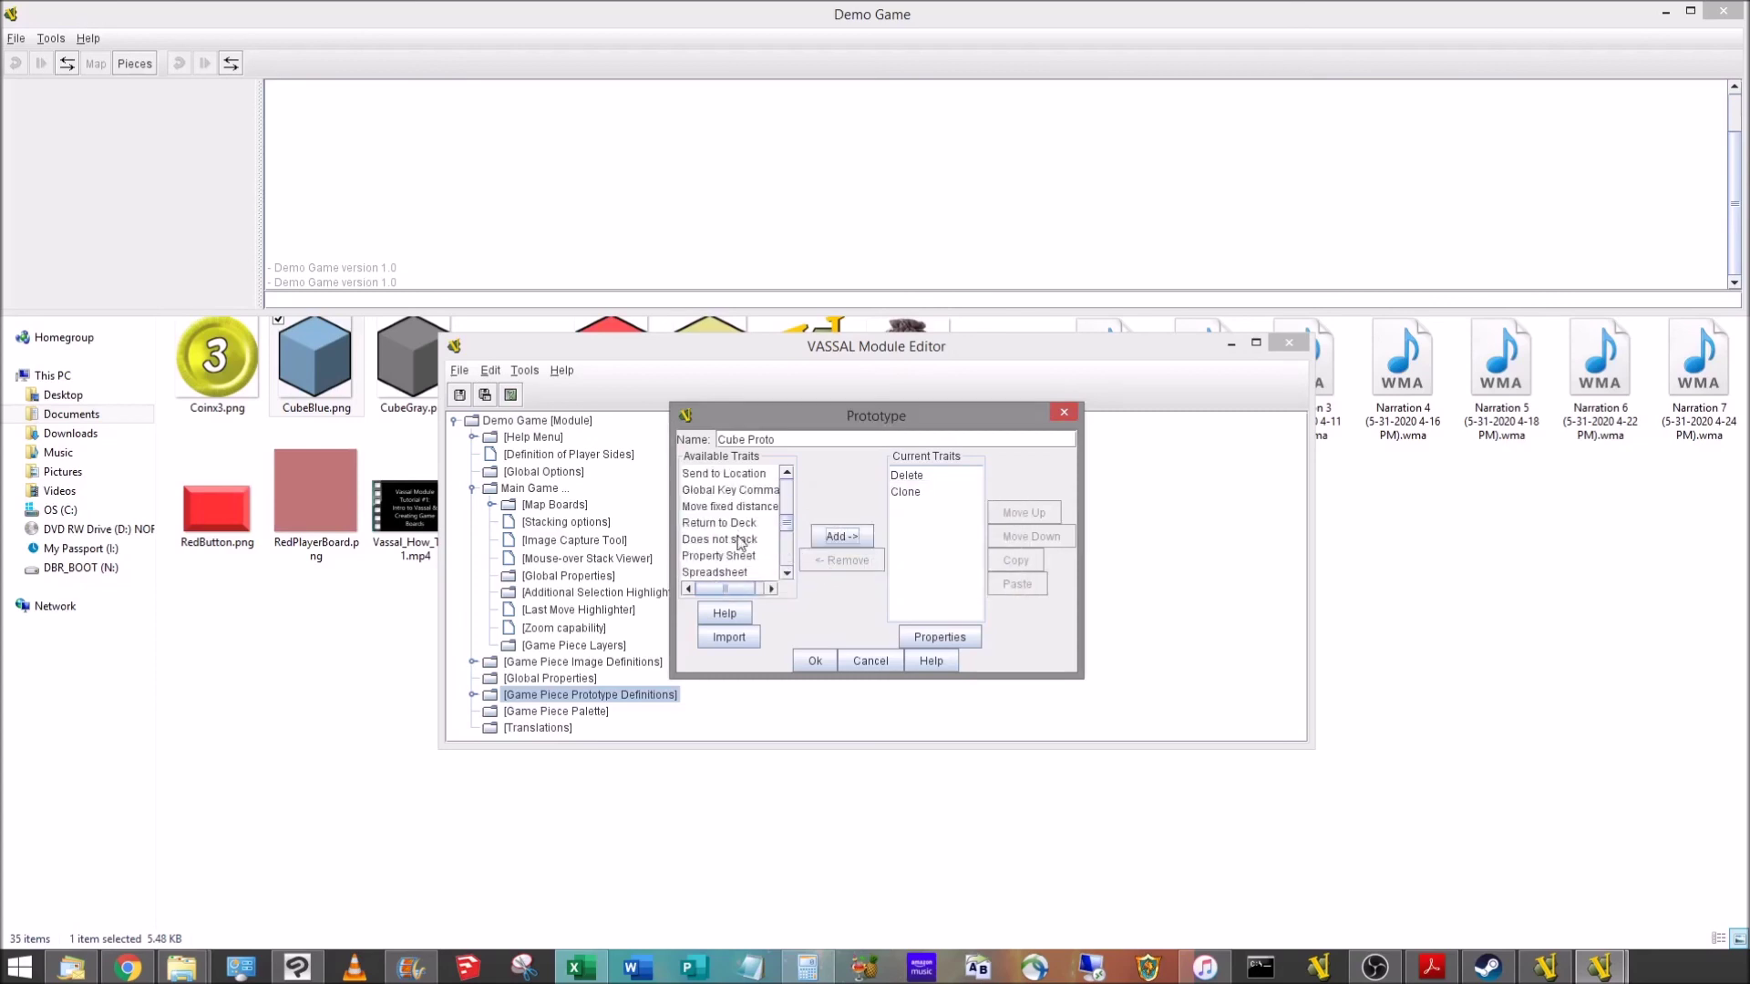
click(743, 539)
click(833, 536)
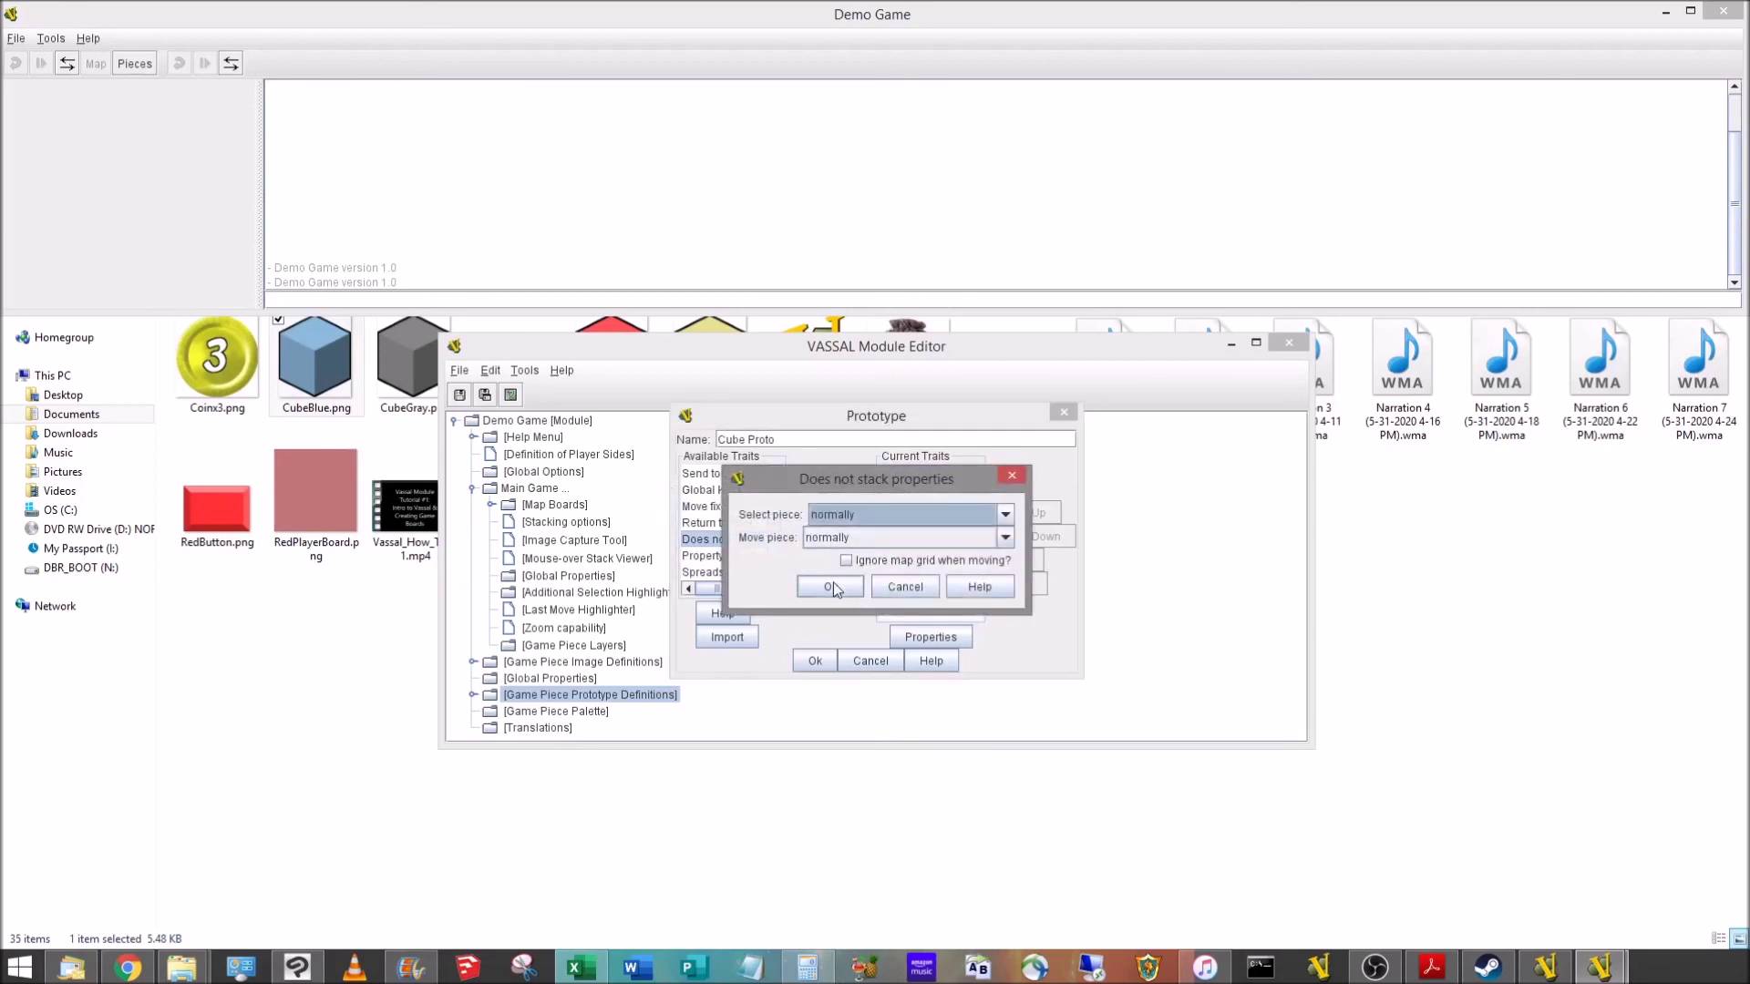
click(846, 560)
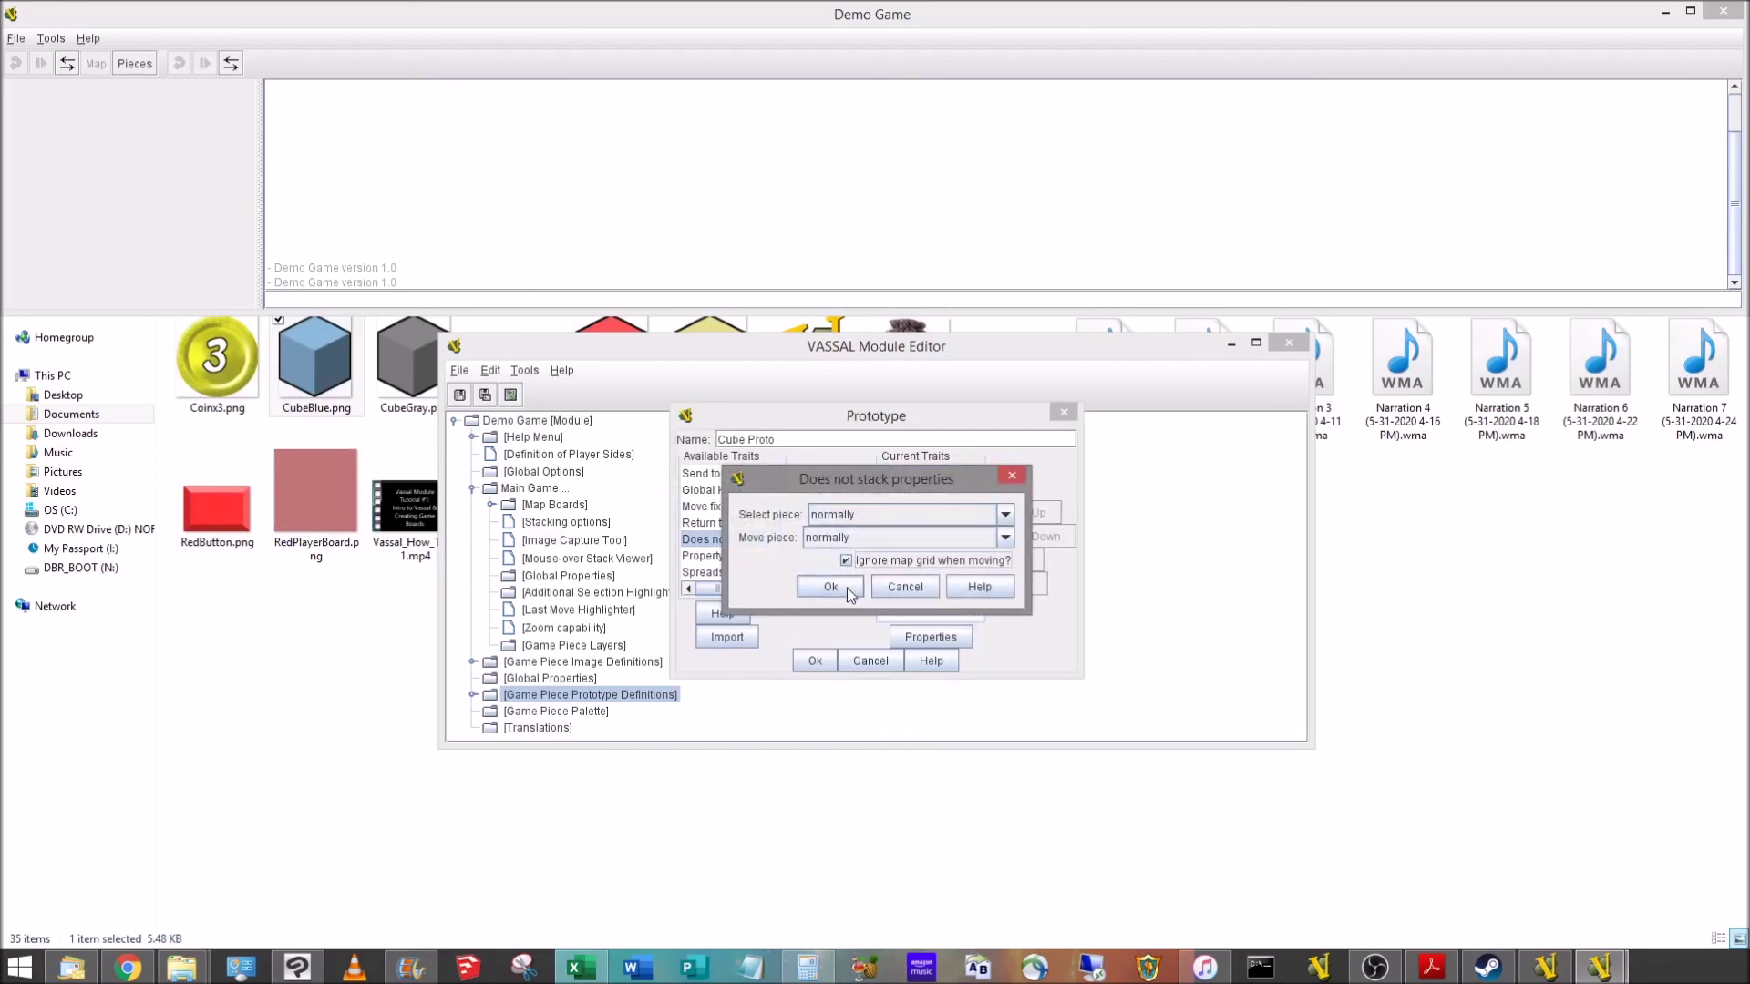
click(830, 587)
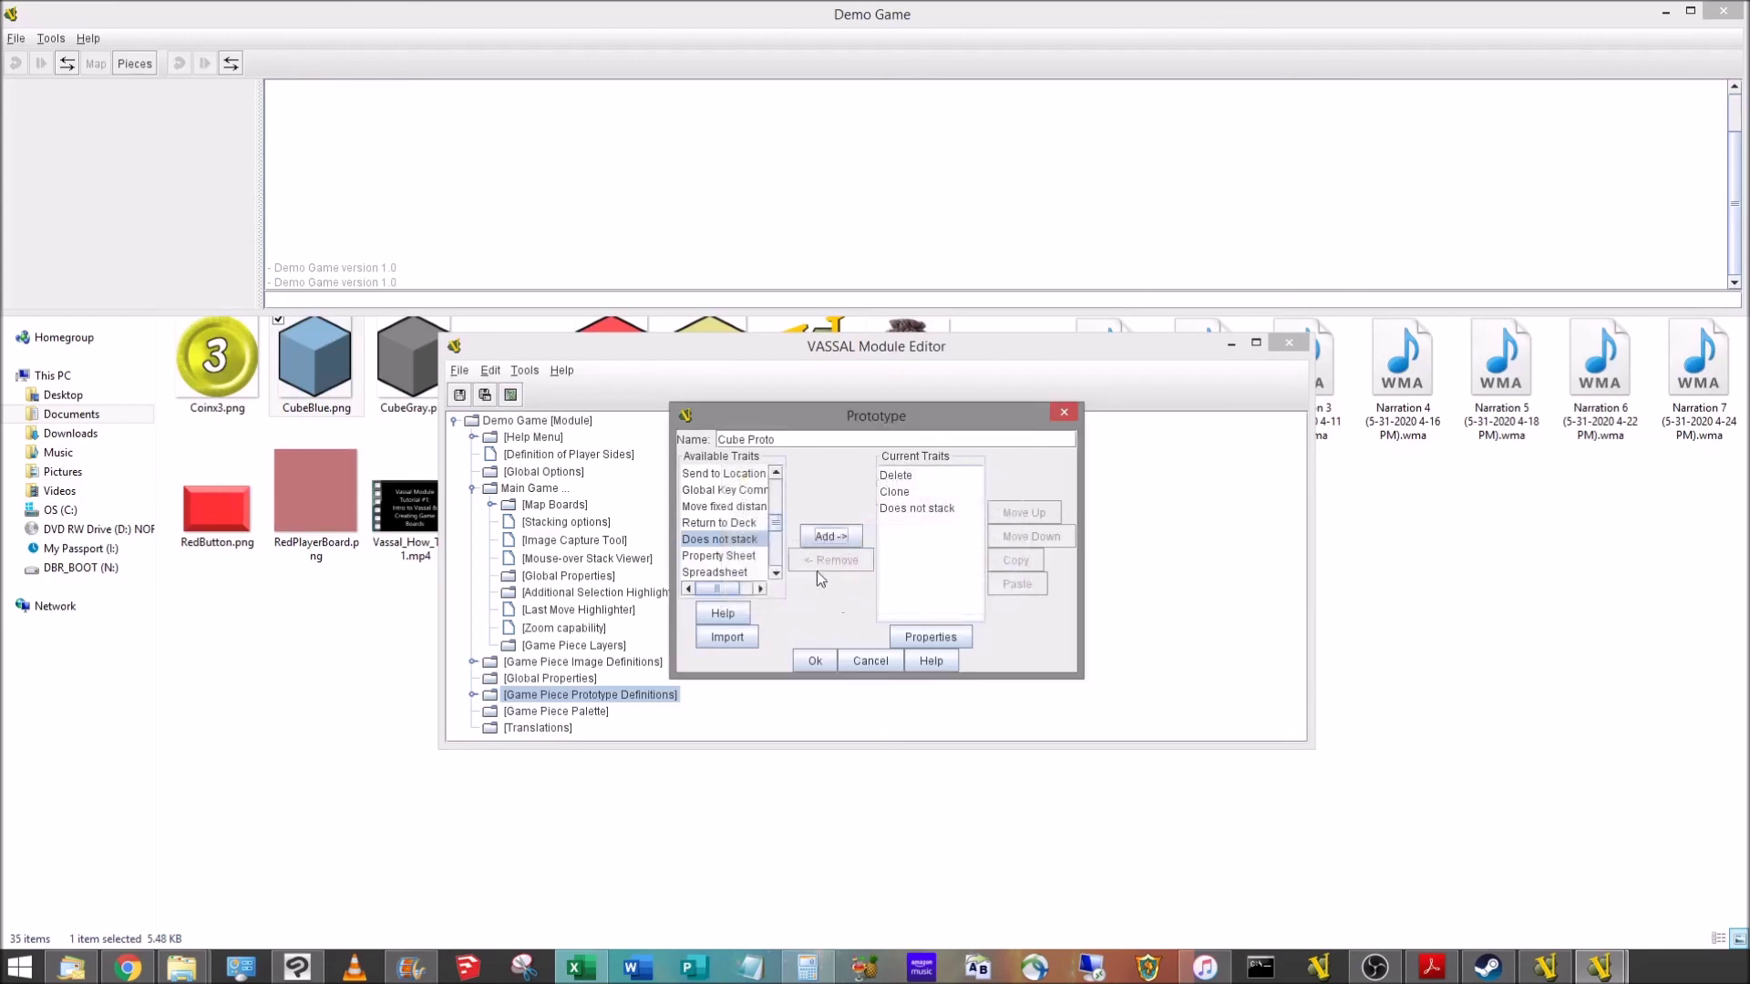
Step: Add a Marker trait with property name Layer and value Token to Cube Proto, and accept the prototype
scroll(748, 544, down, 3)
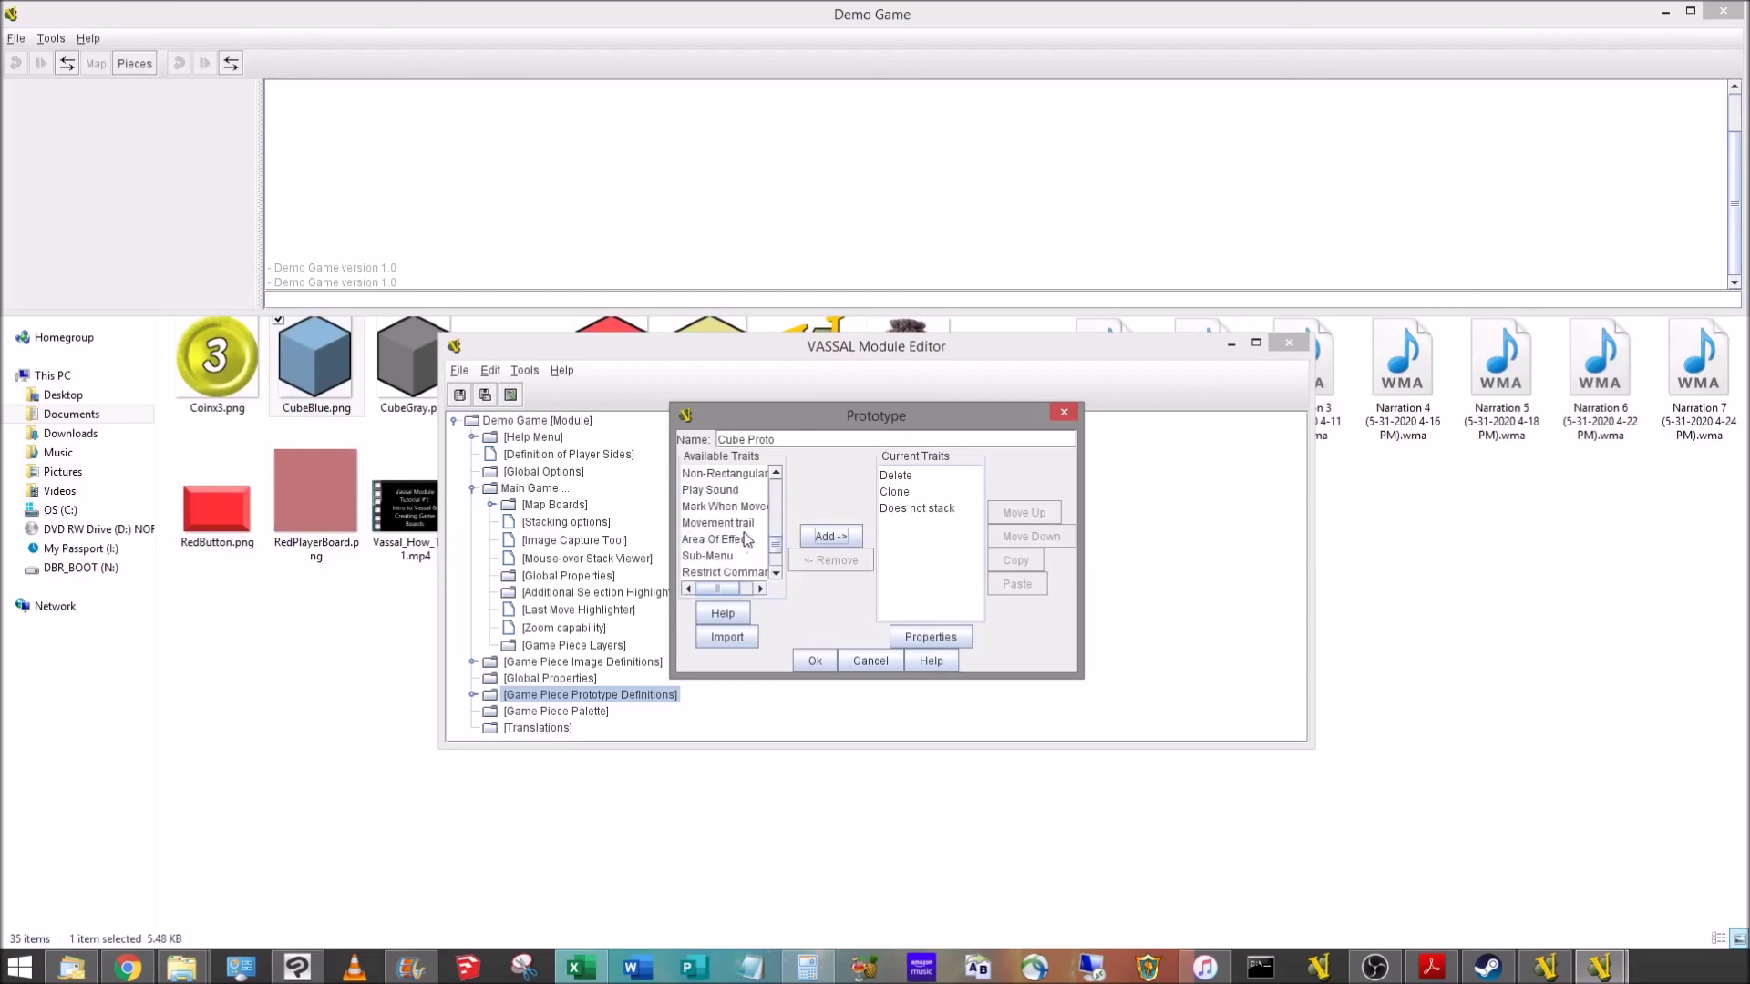
scroll(746, 541, down, 2)
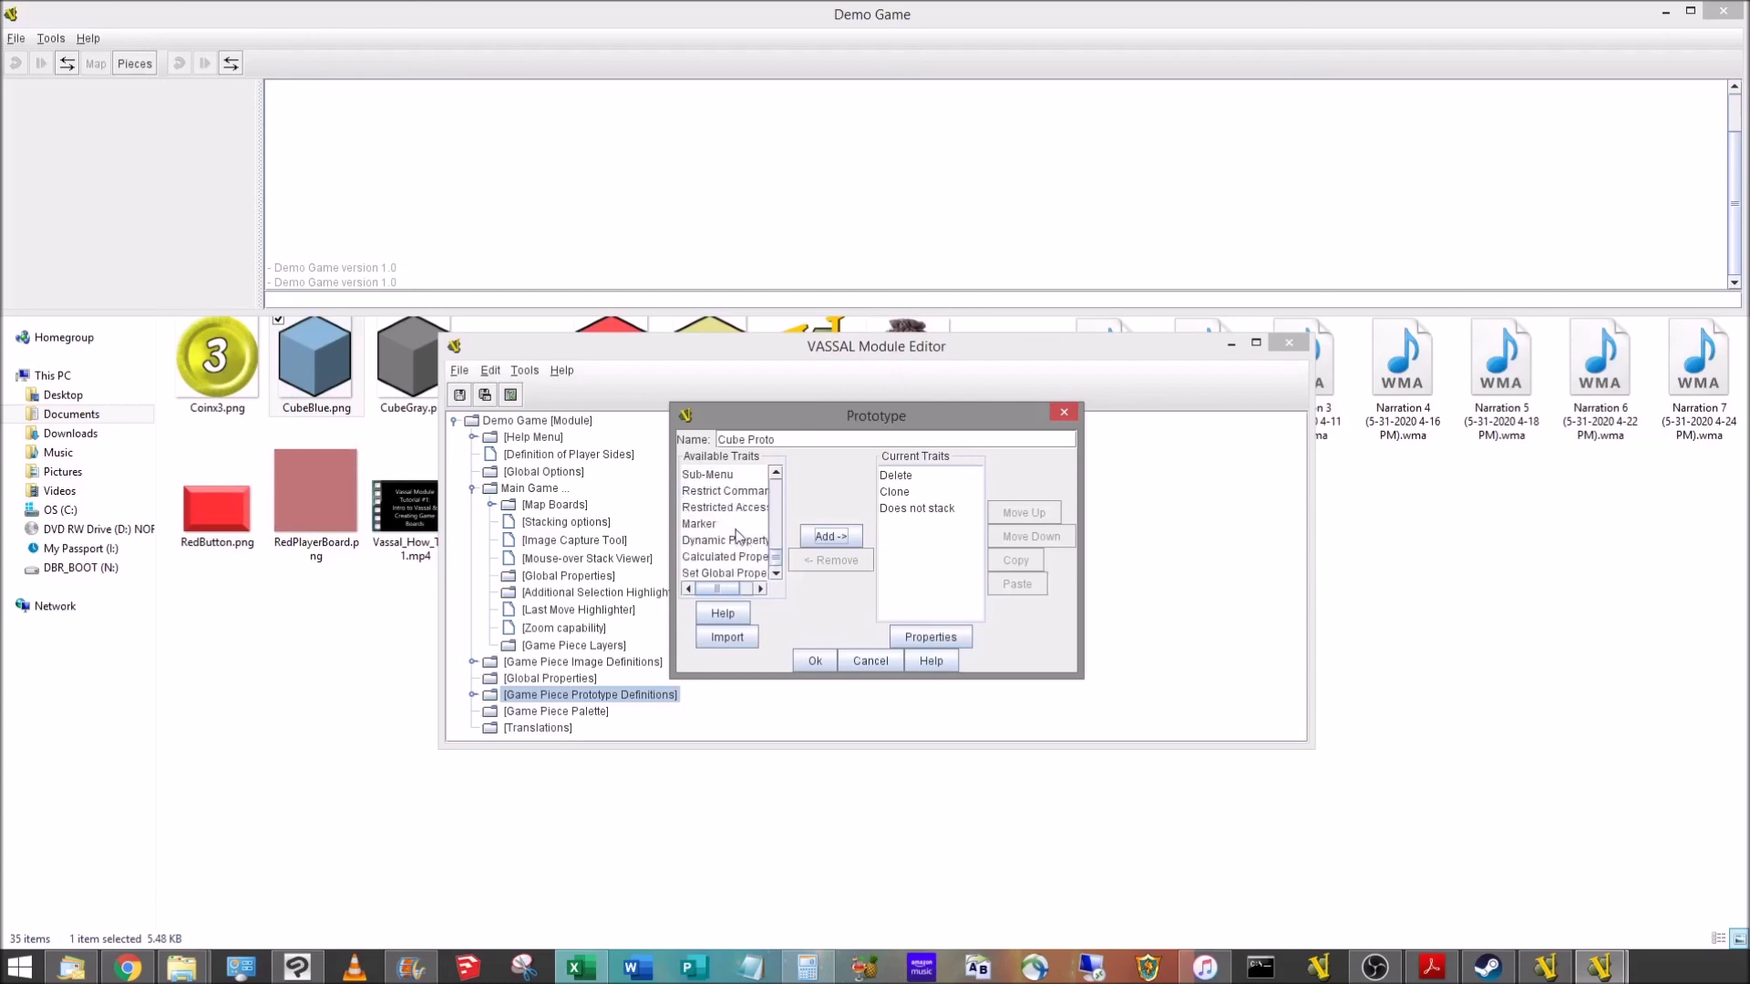
click(715, 525)
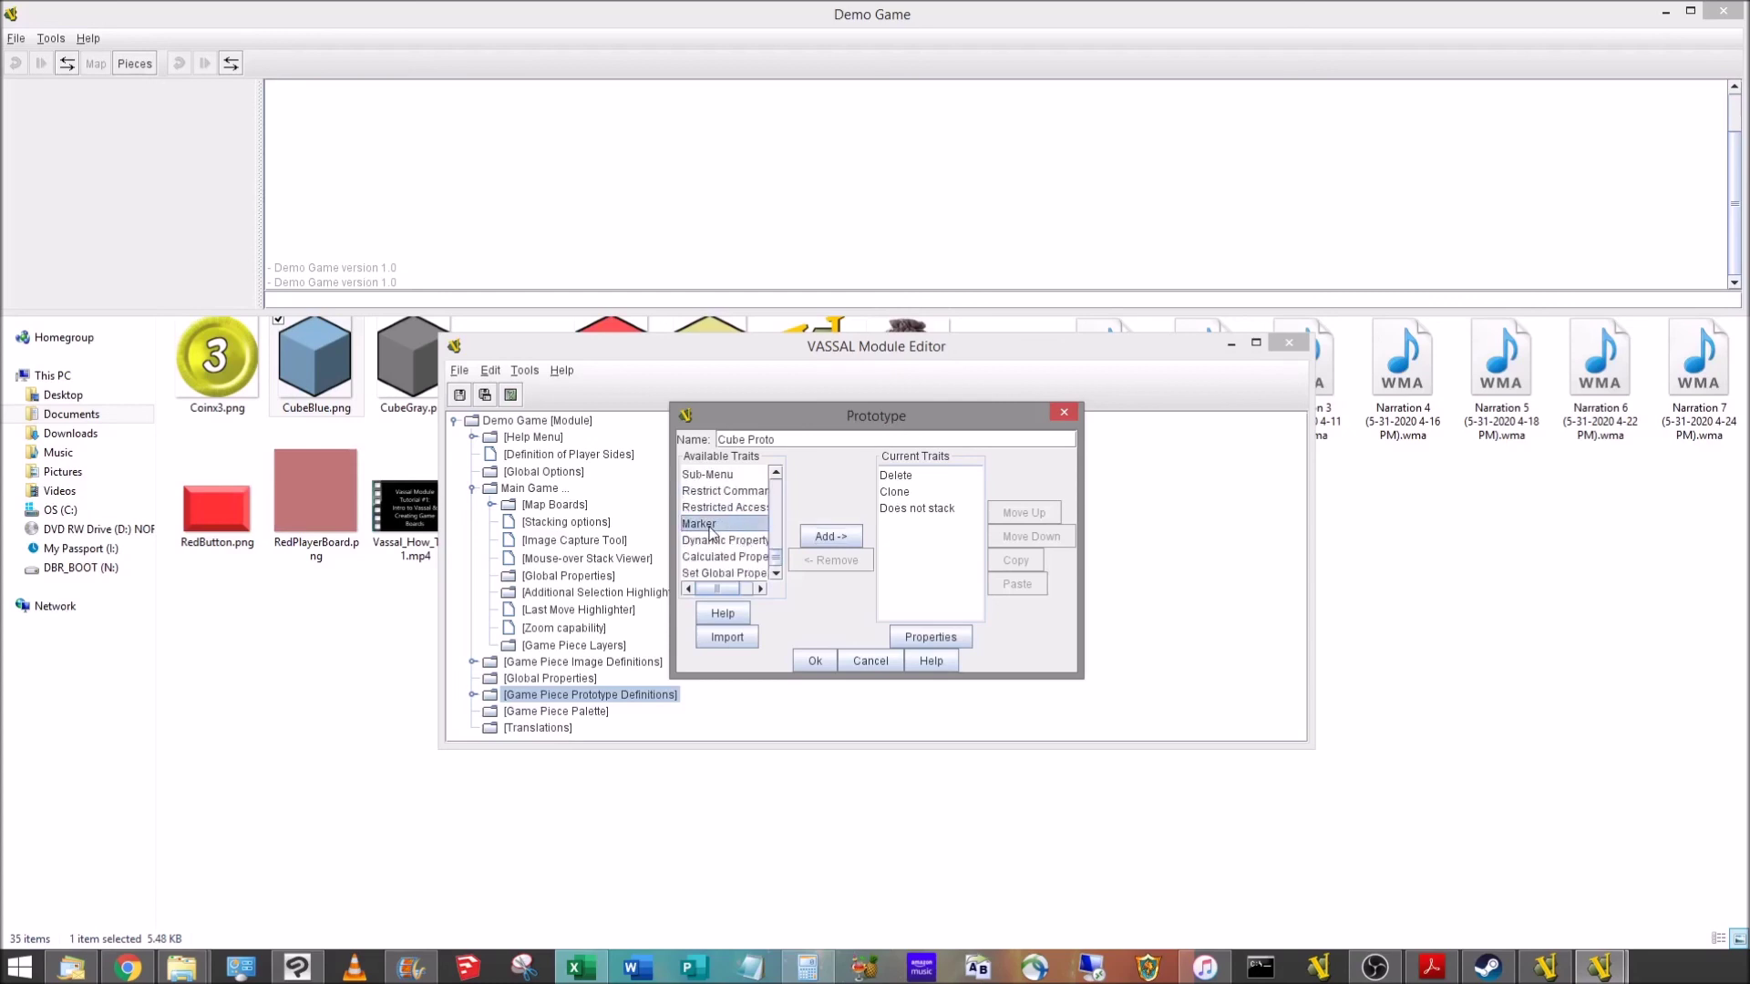
click(805, 536)
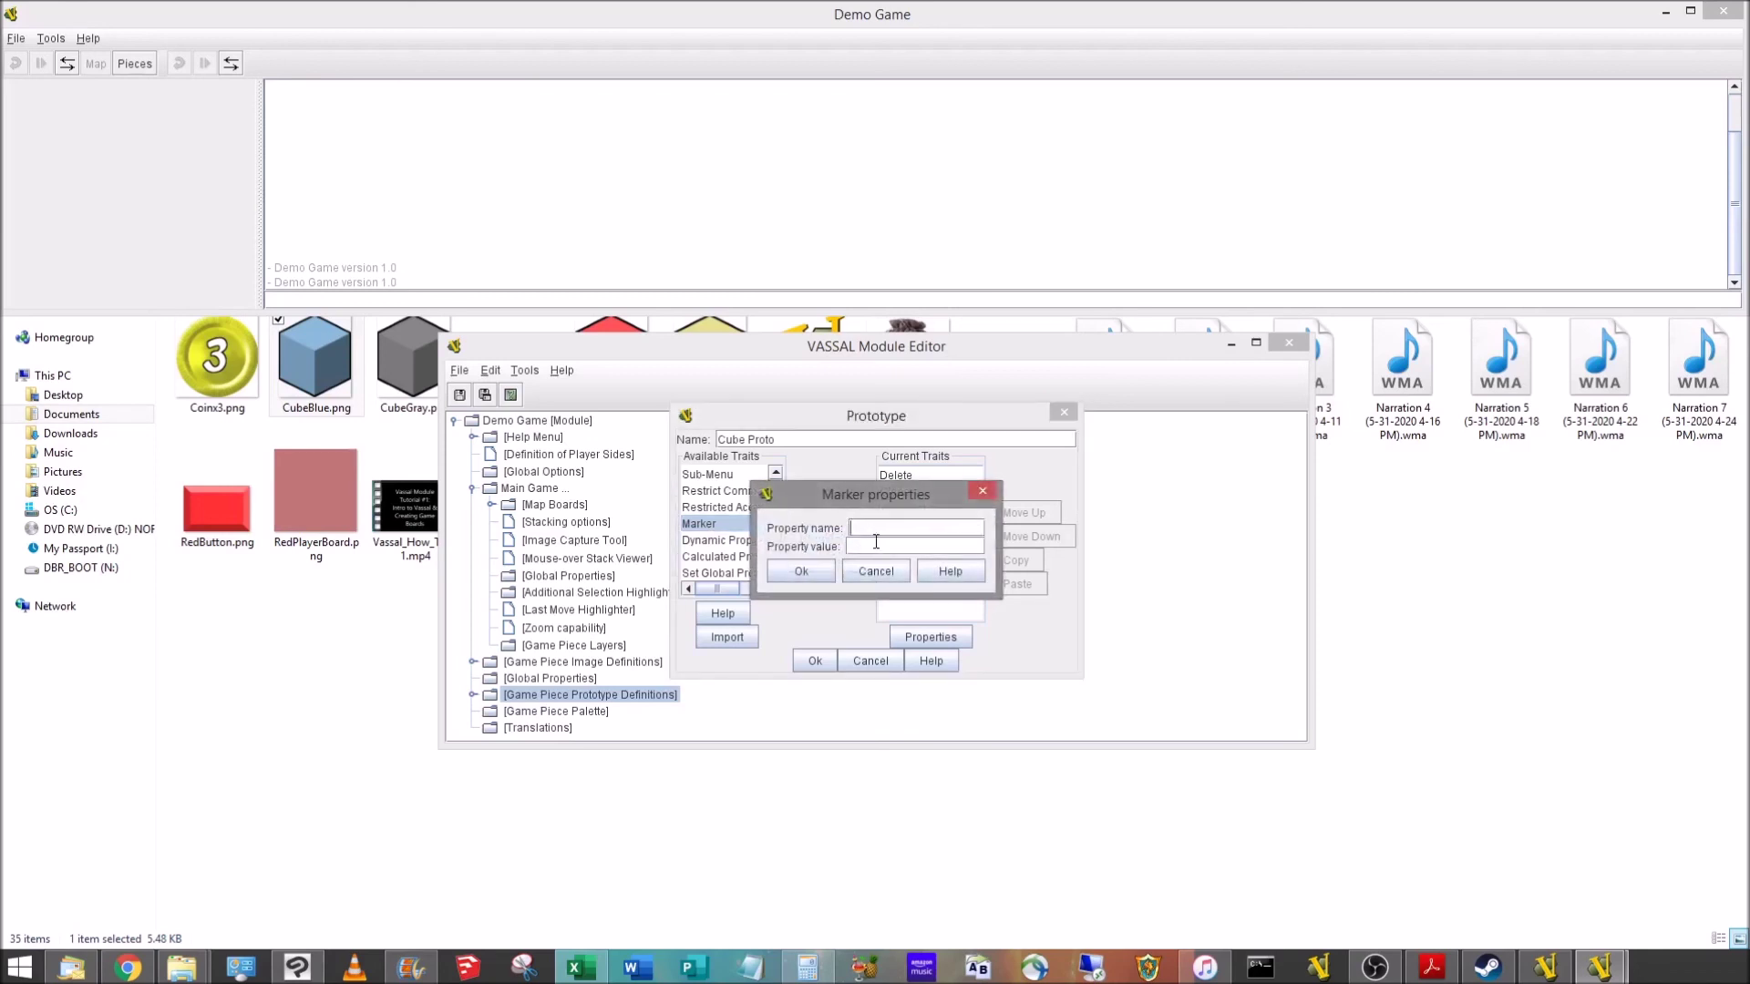
text(Layer)
text(Token)
click(799, 574)
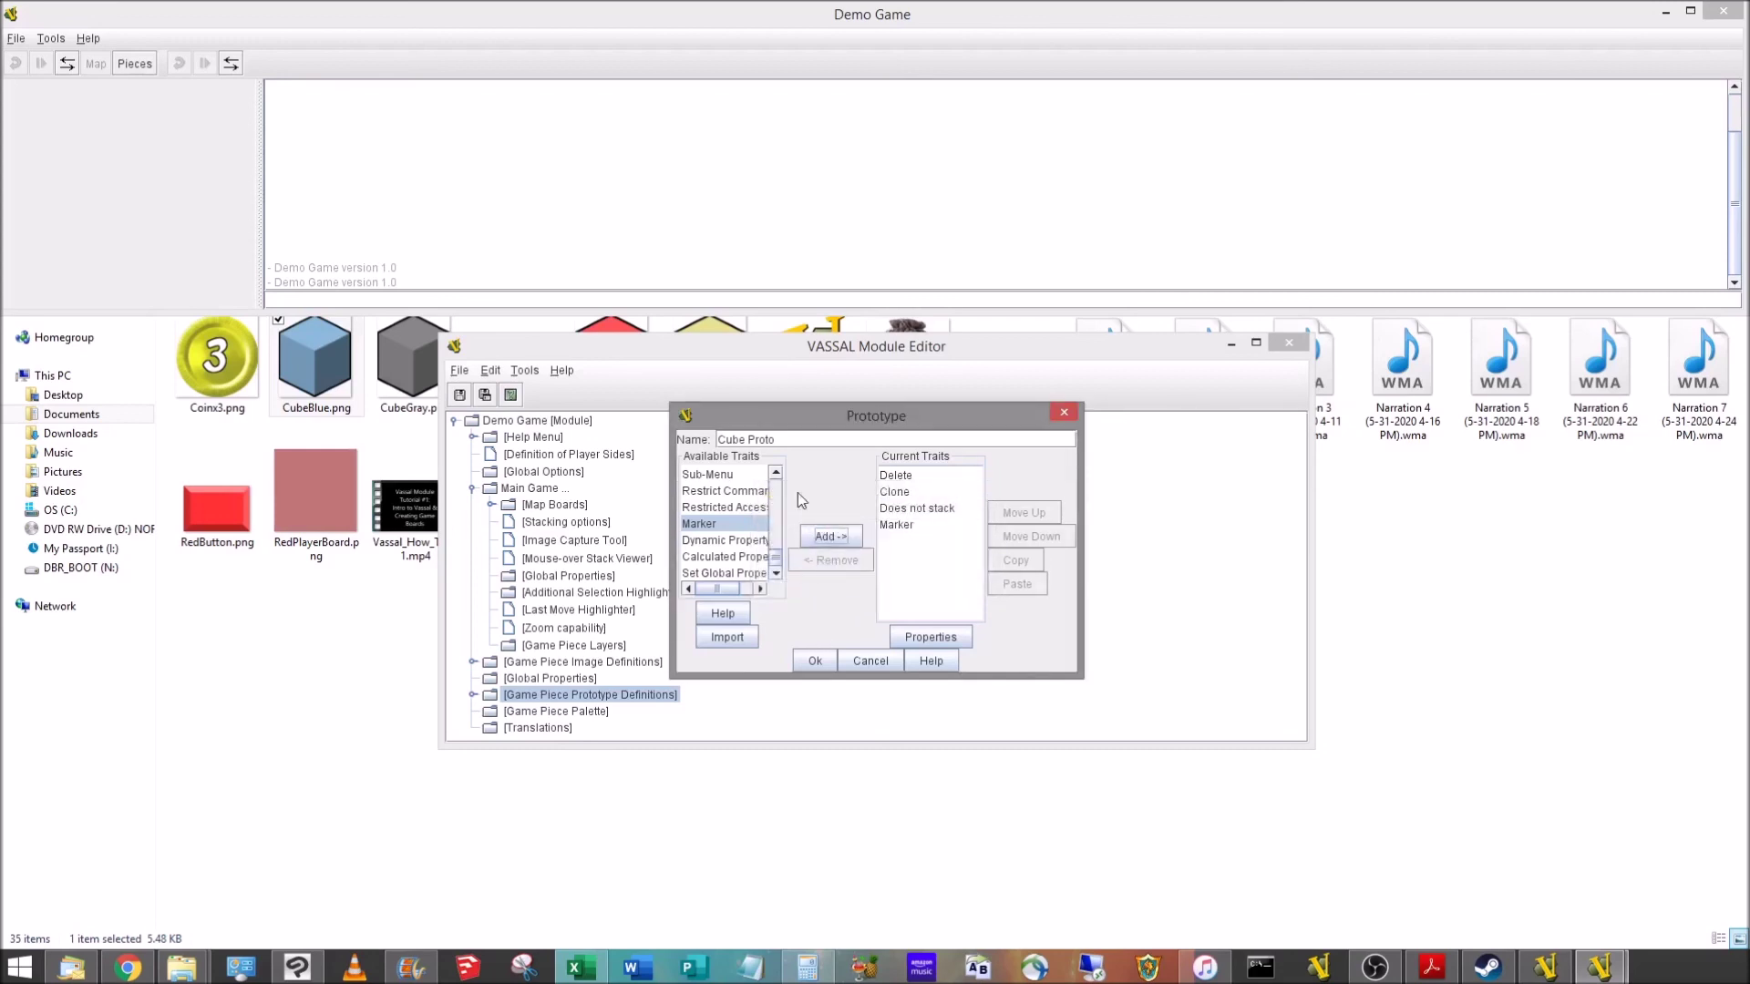
click(817, 661)
click(538, 638)
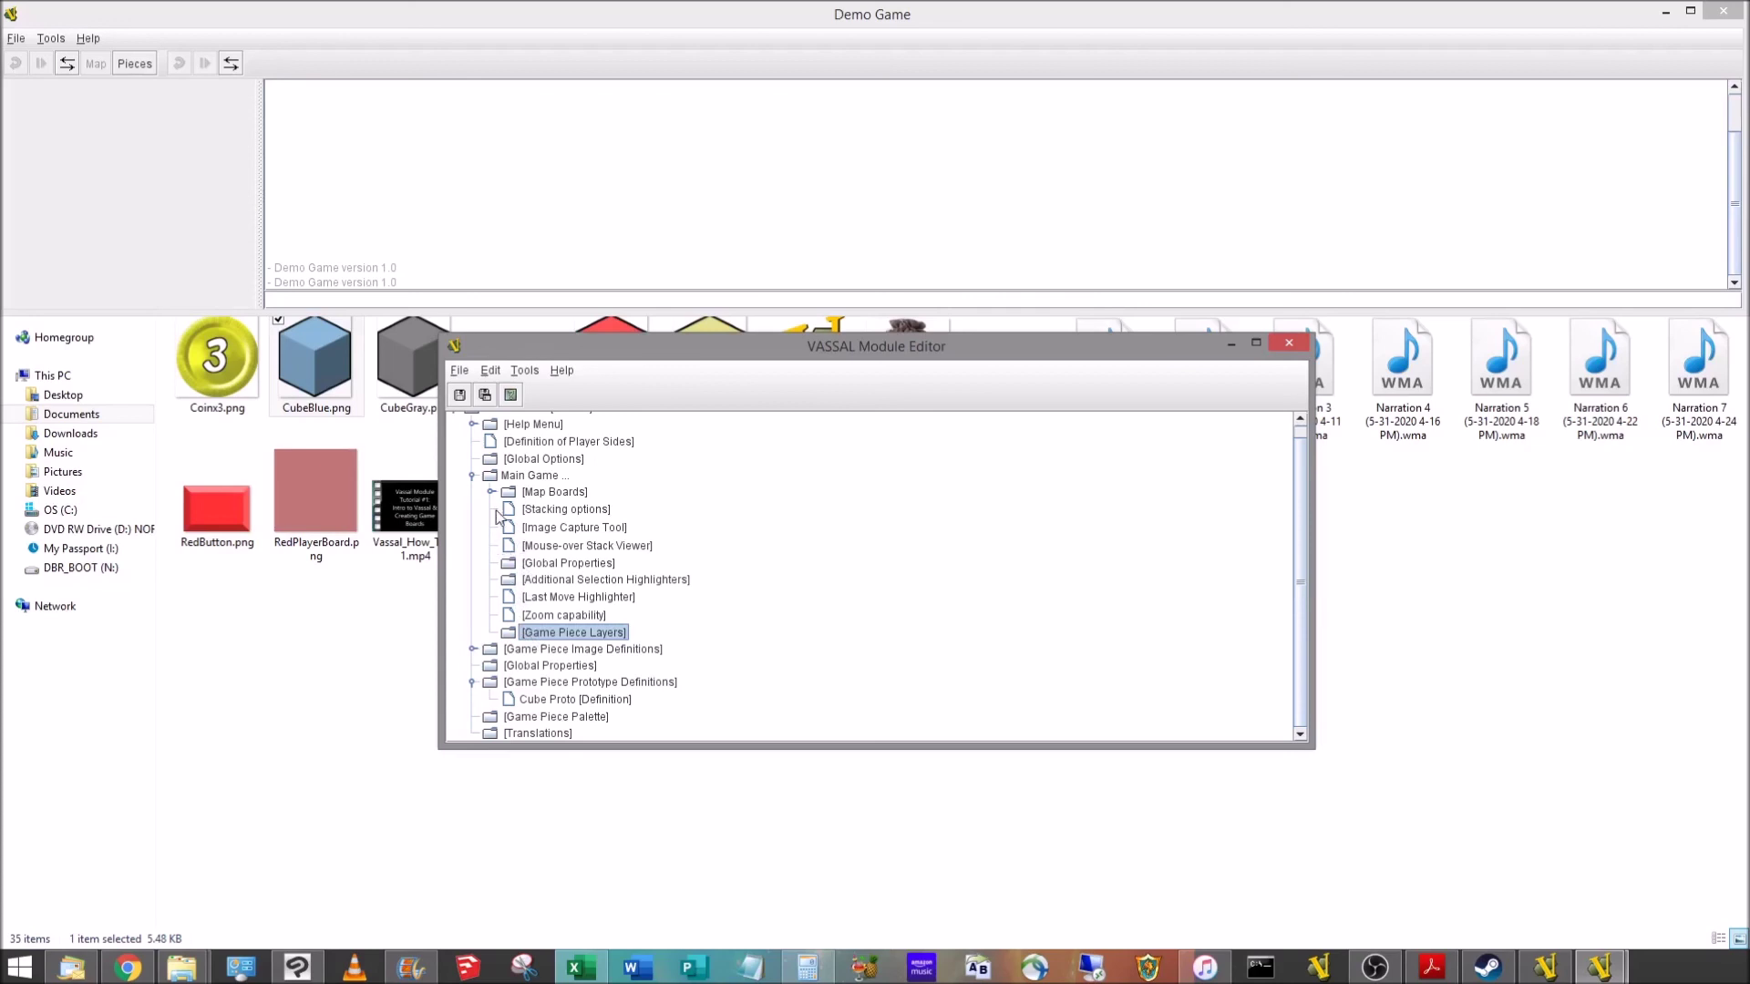
Step: Add a tabbed panel named Cubes to the Game Piece Palette
click(518, 718)
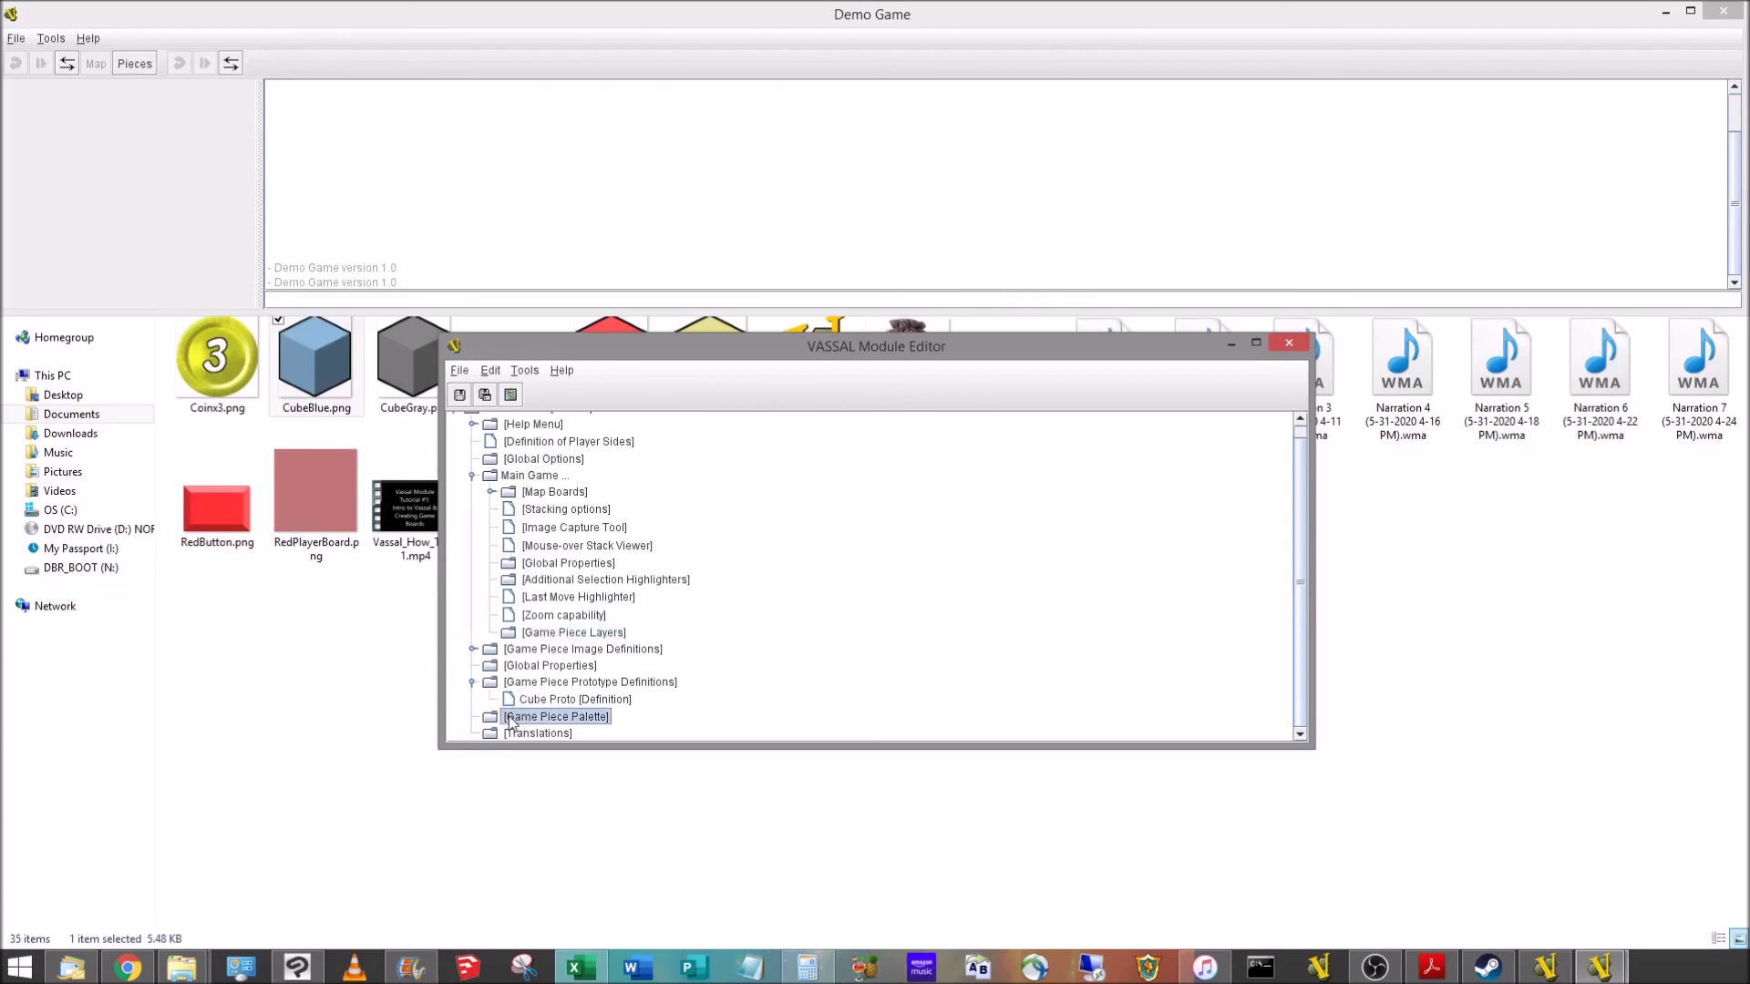
right_click(571, 718)
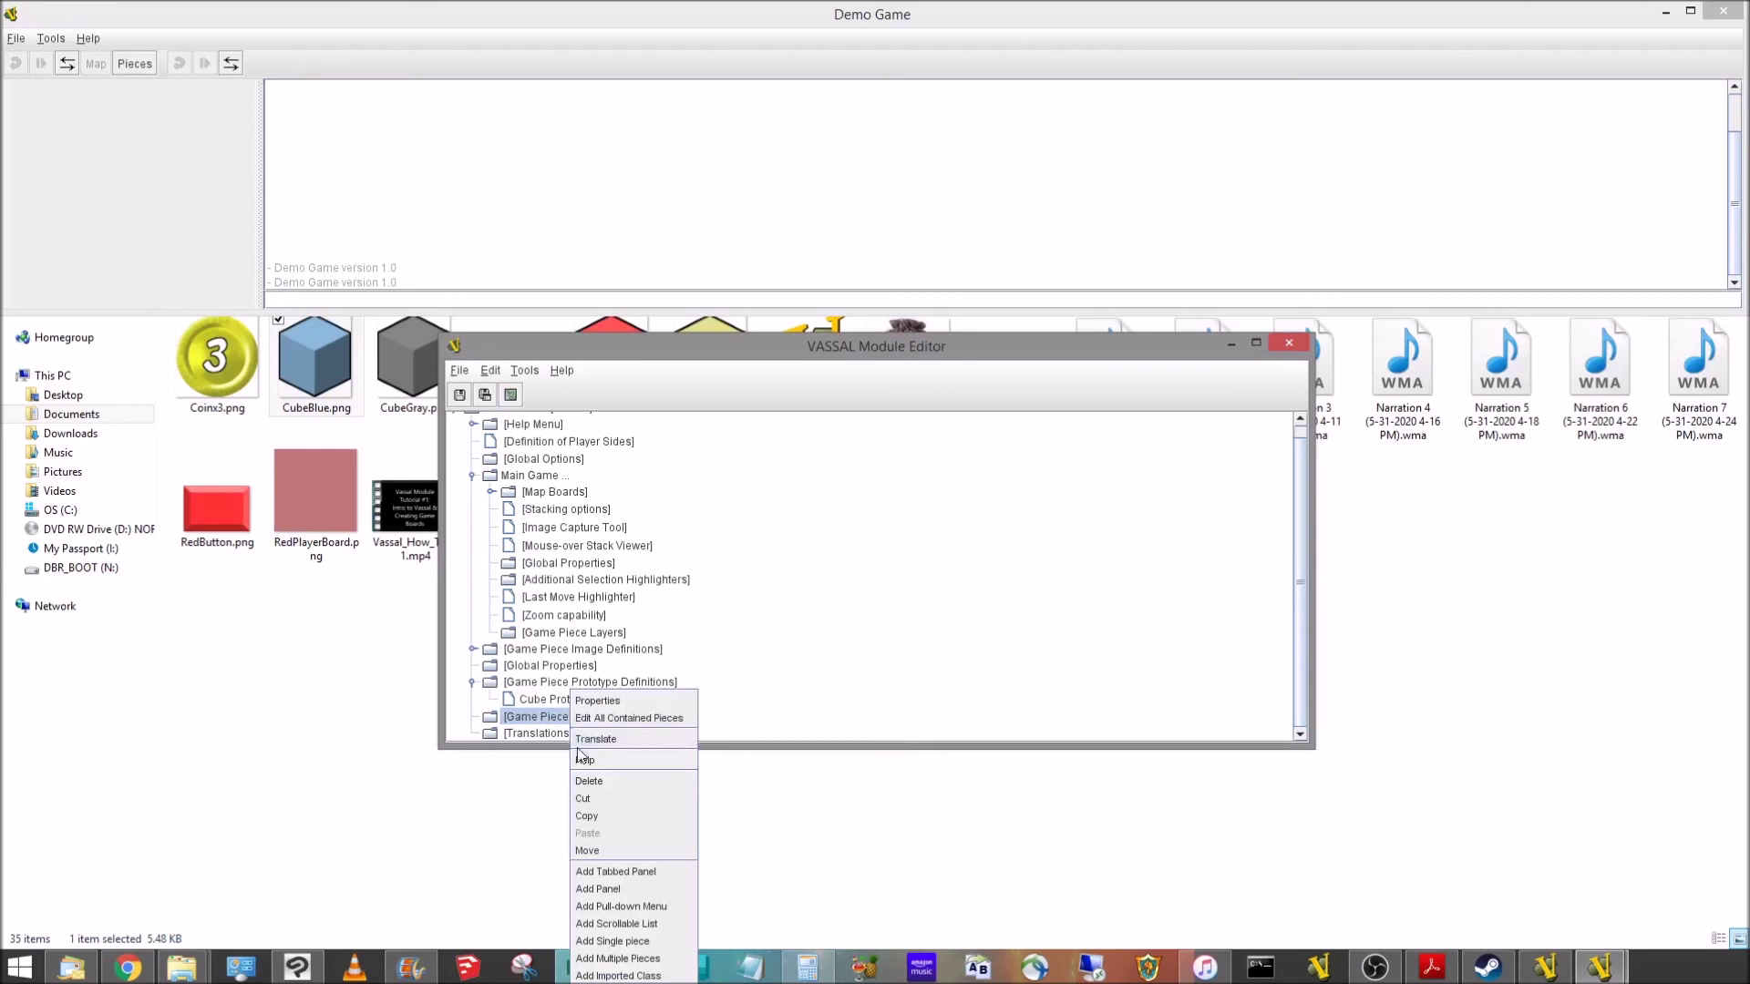
click(624, 875)
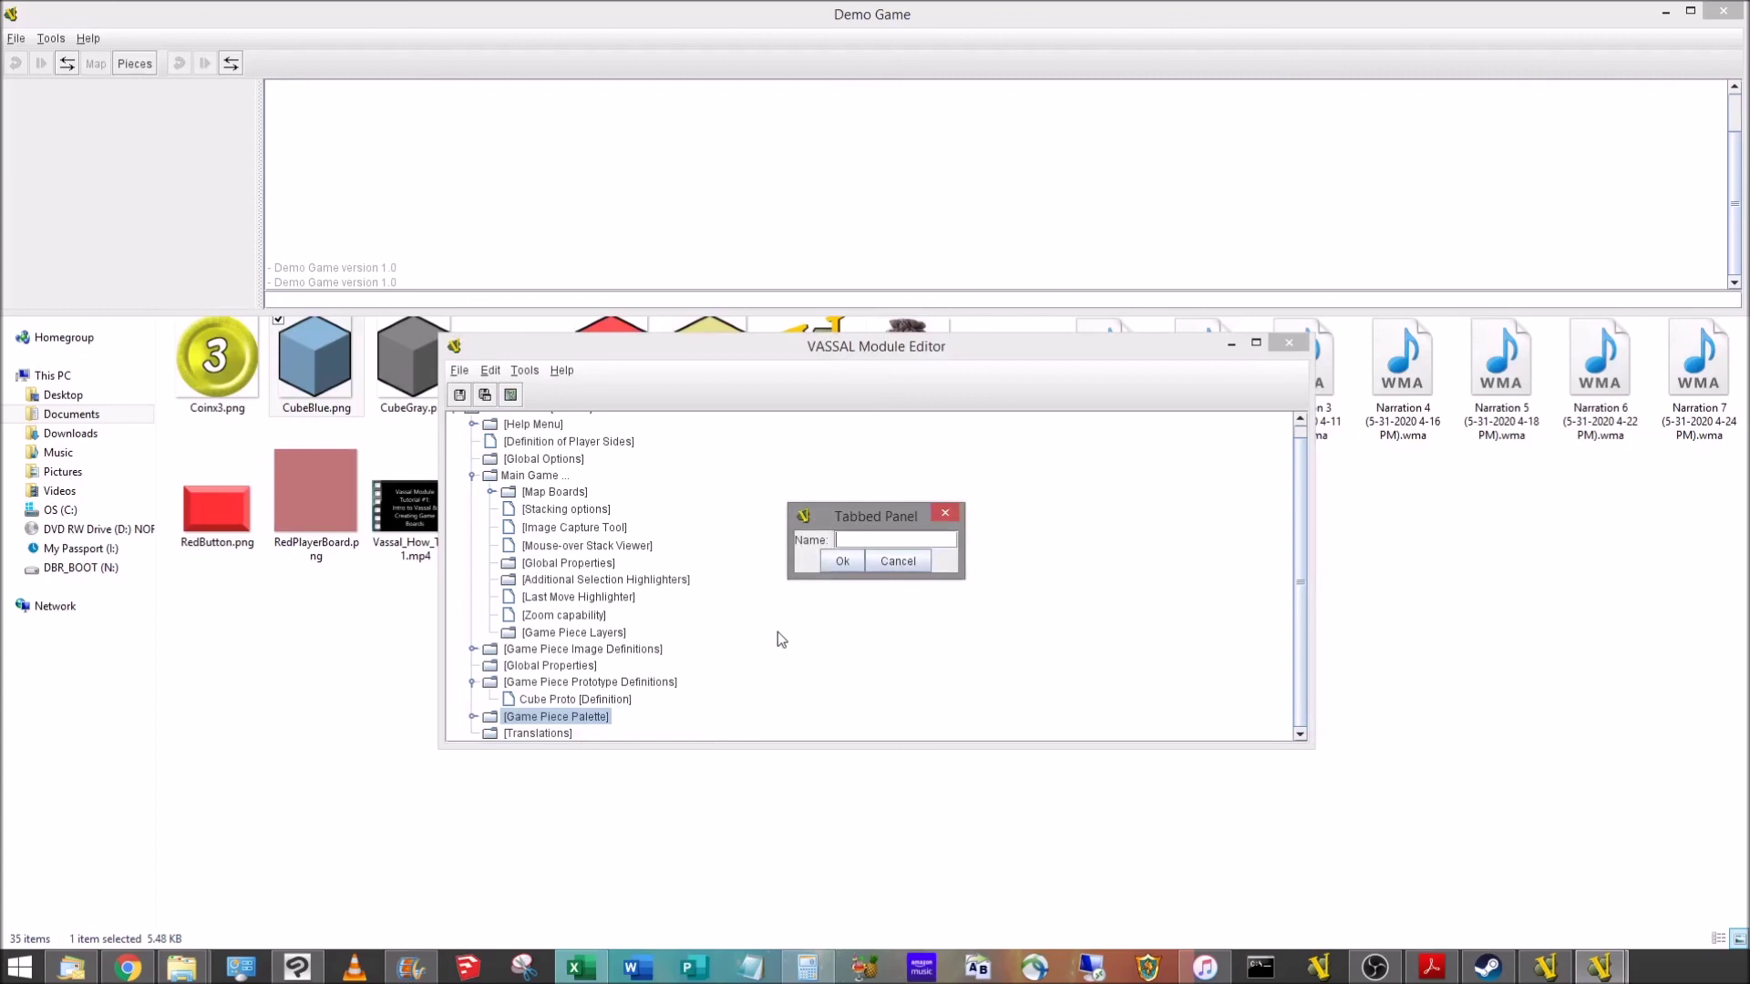
text(Cubes)
click(844, 560)
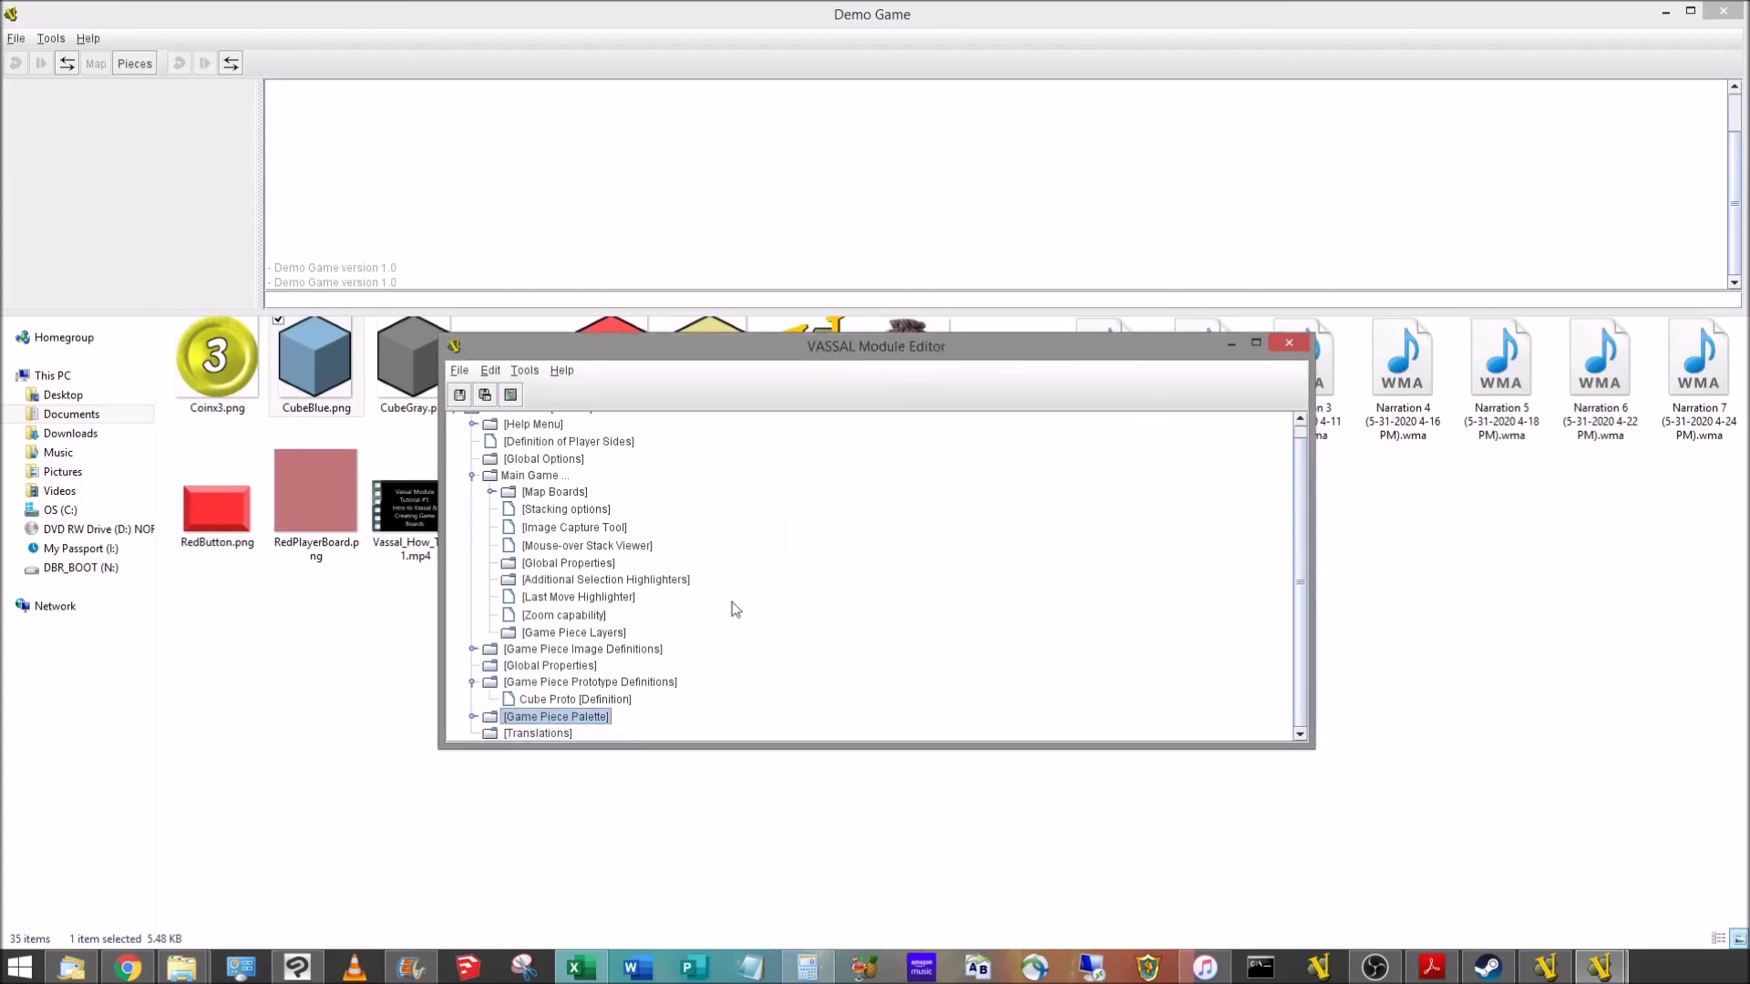
Step: Add a scrollable list named Cubes inside the Cubes tabbed panel
click(473, 717)
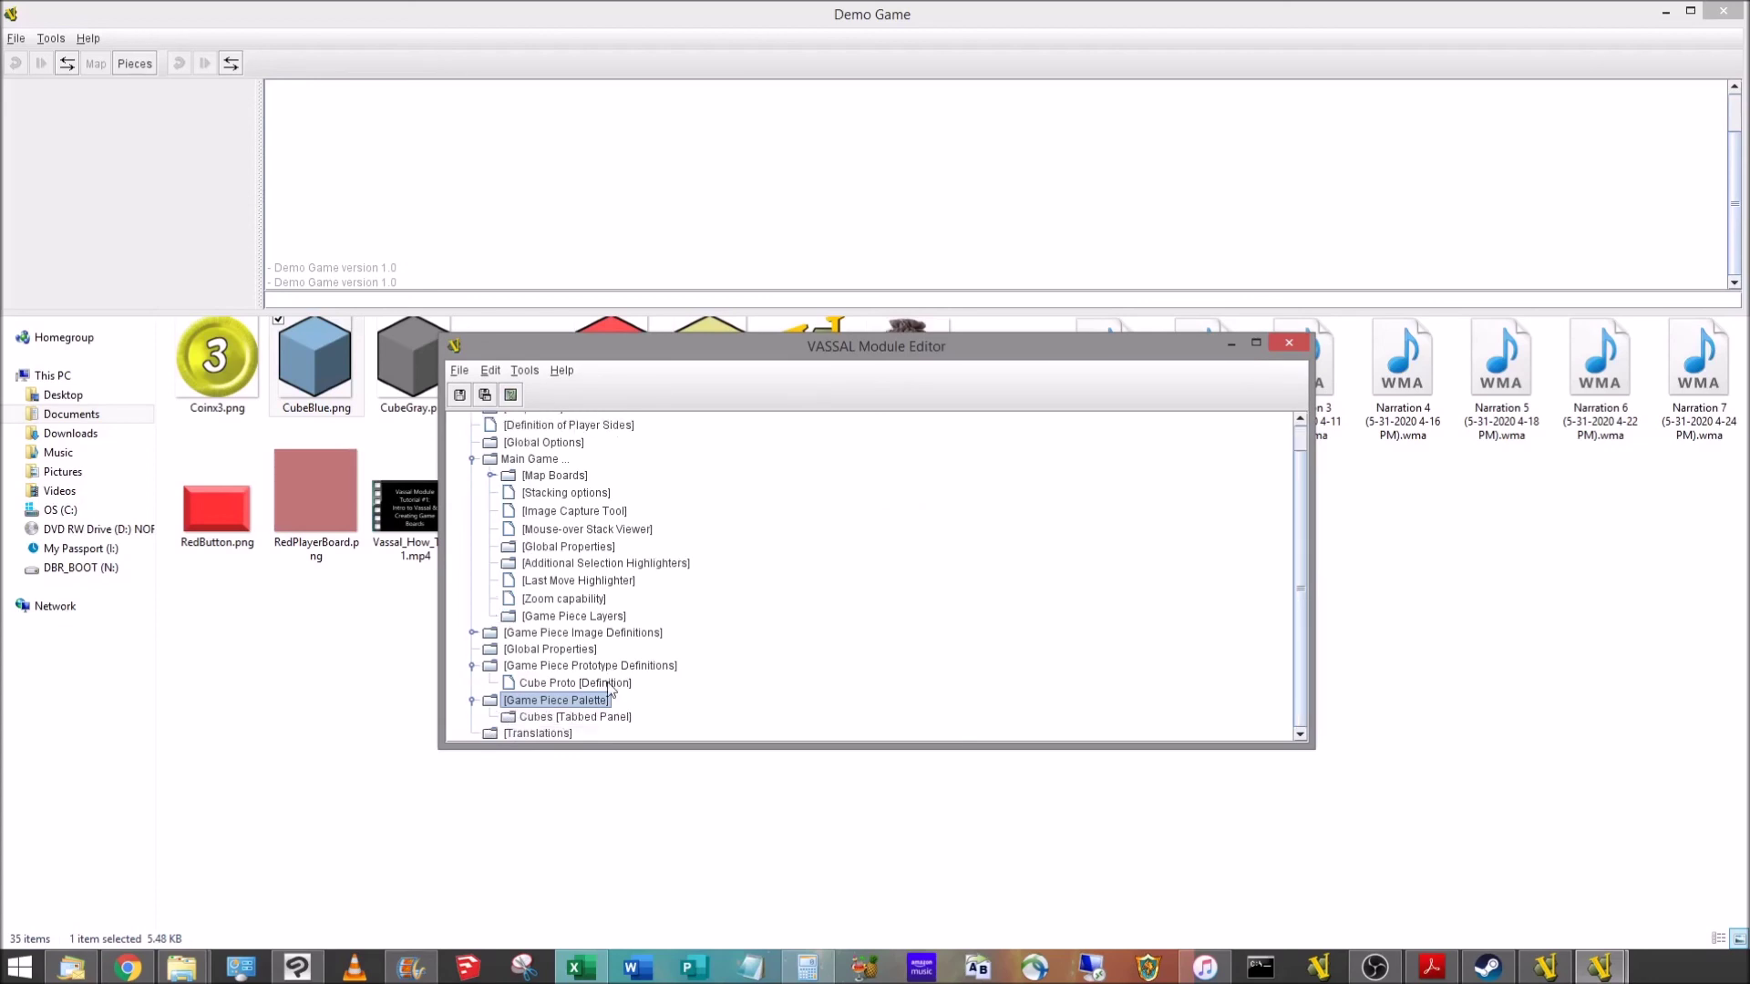
click(581, 717)
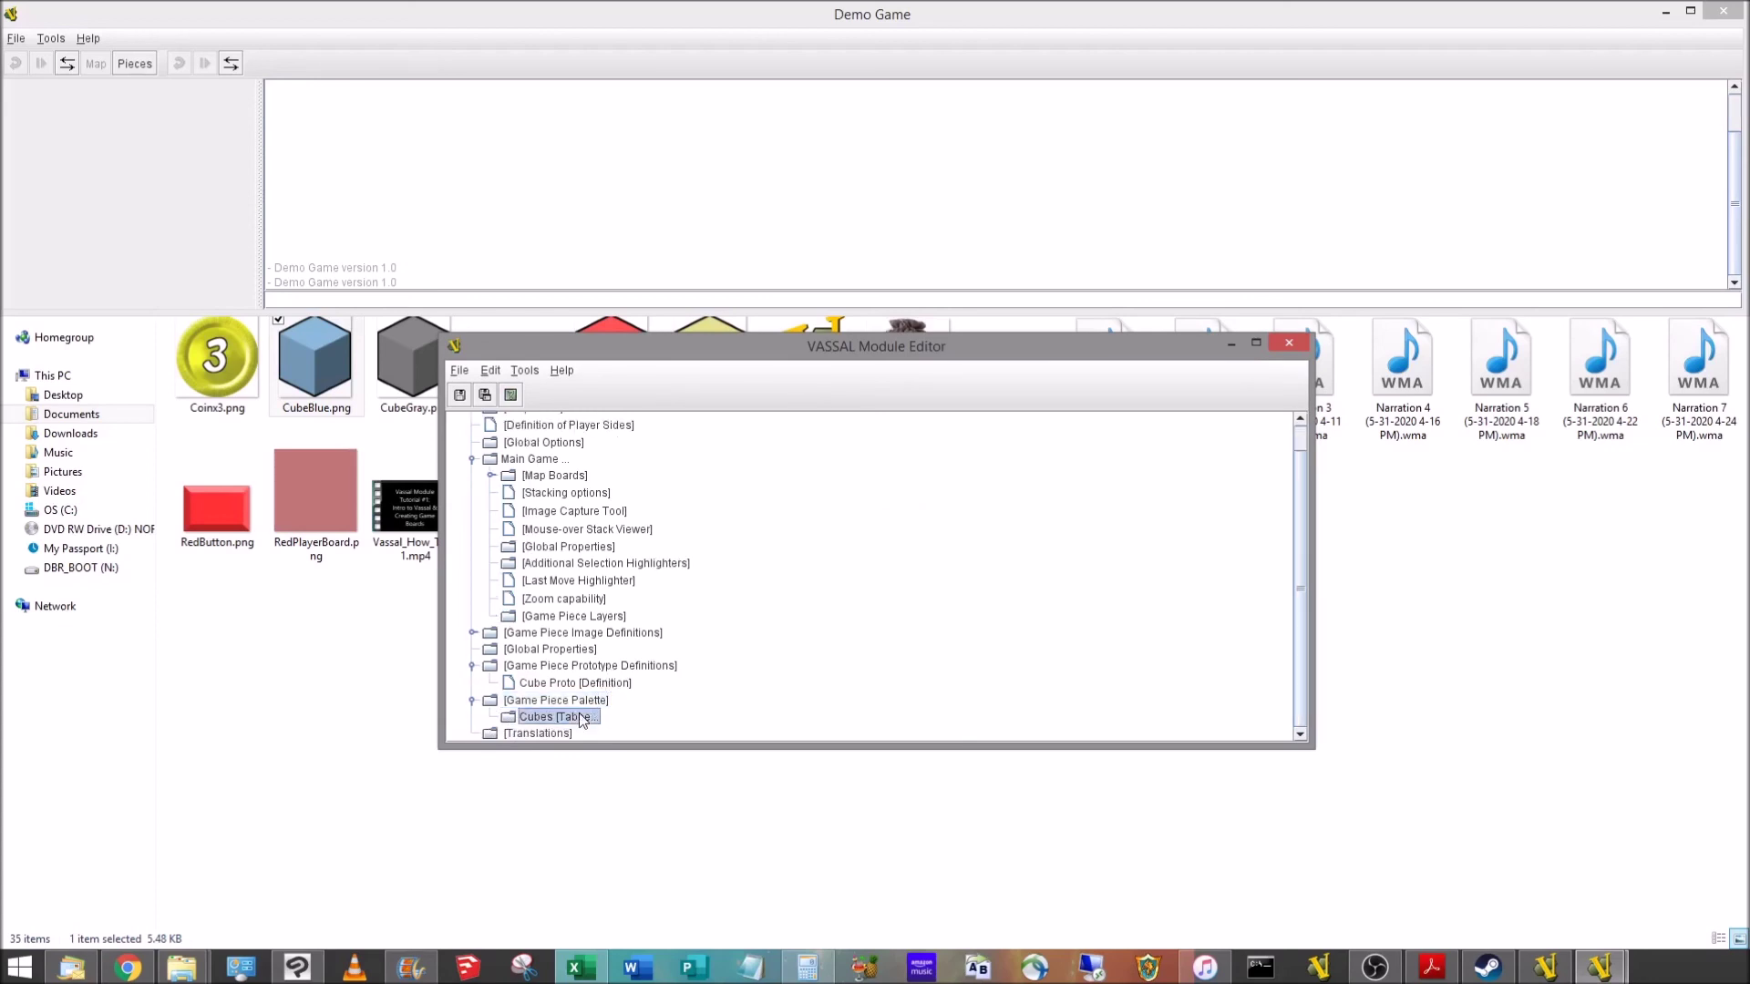
right_click(581, 720)
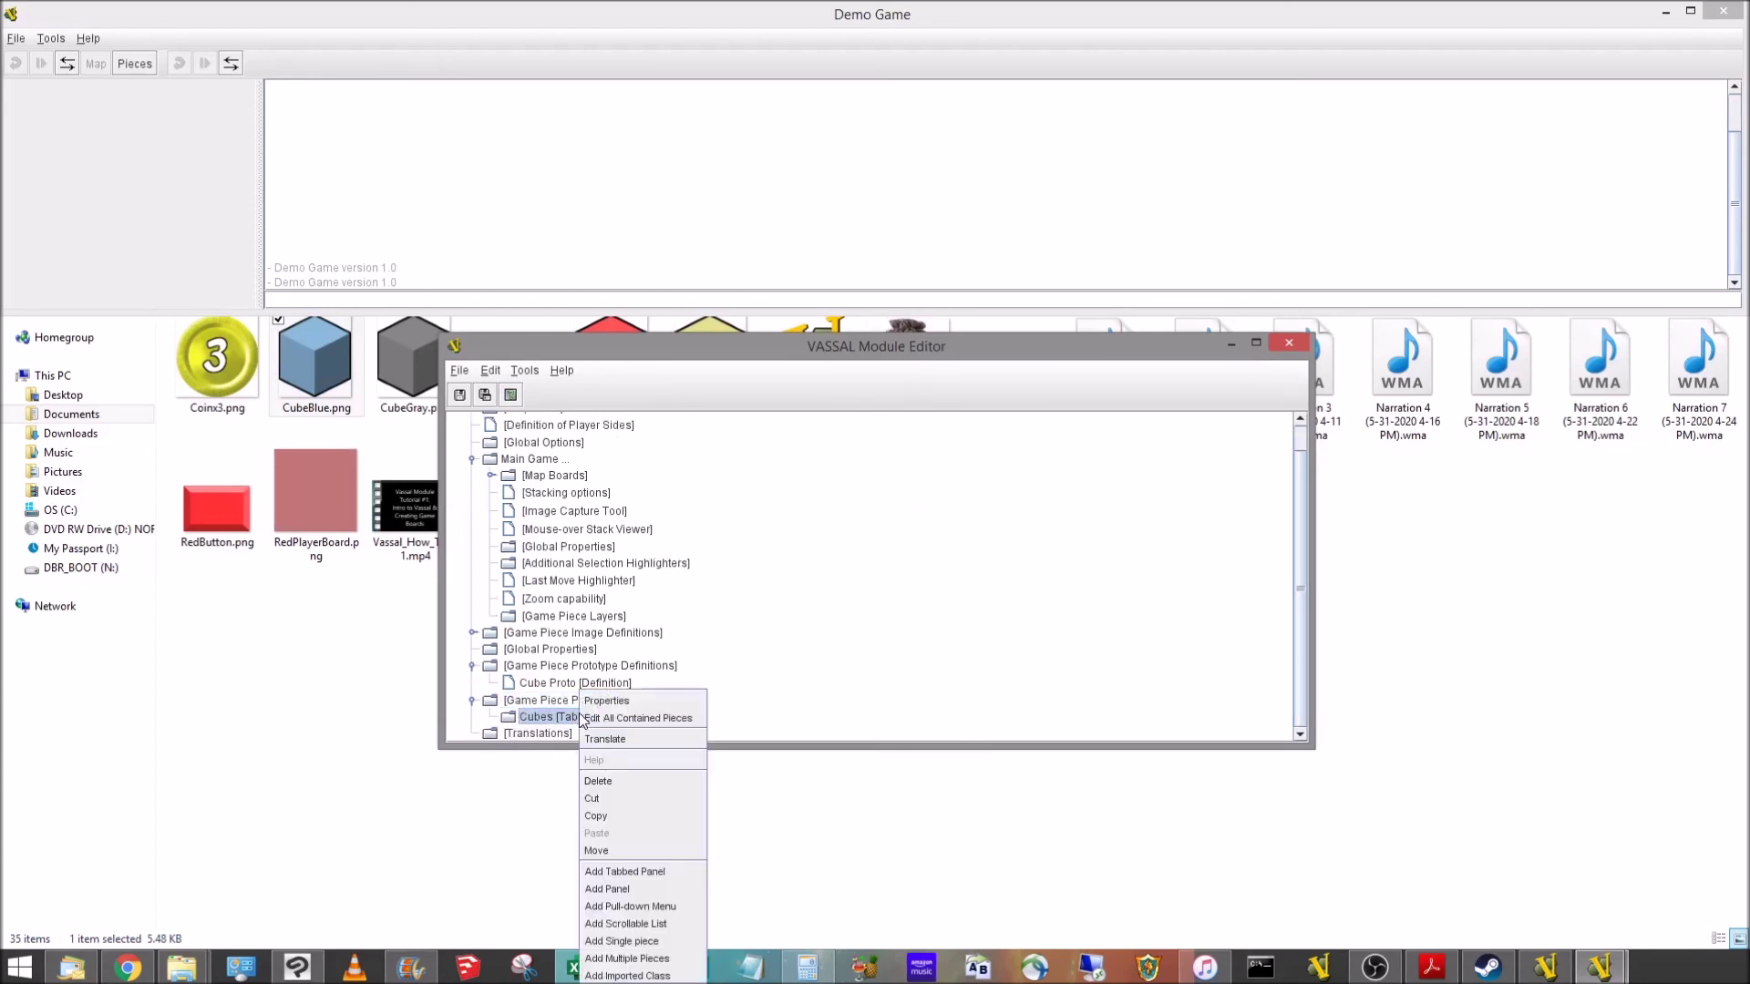
click(654, 925)
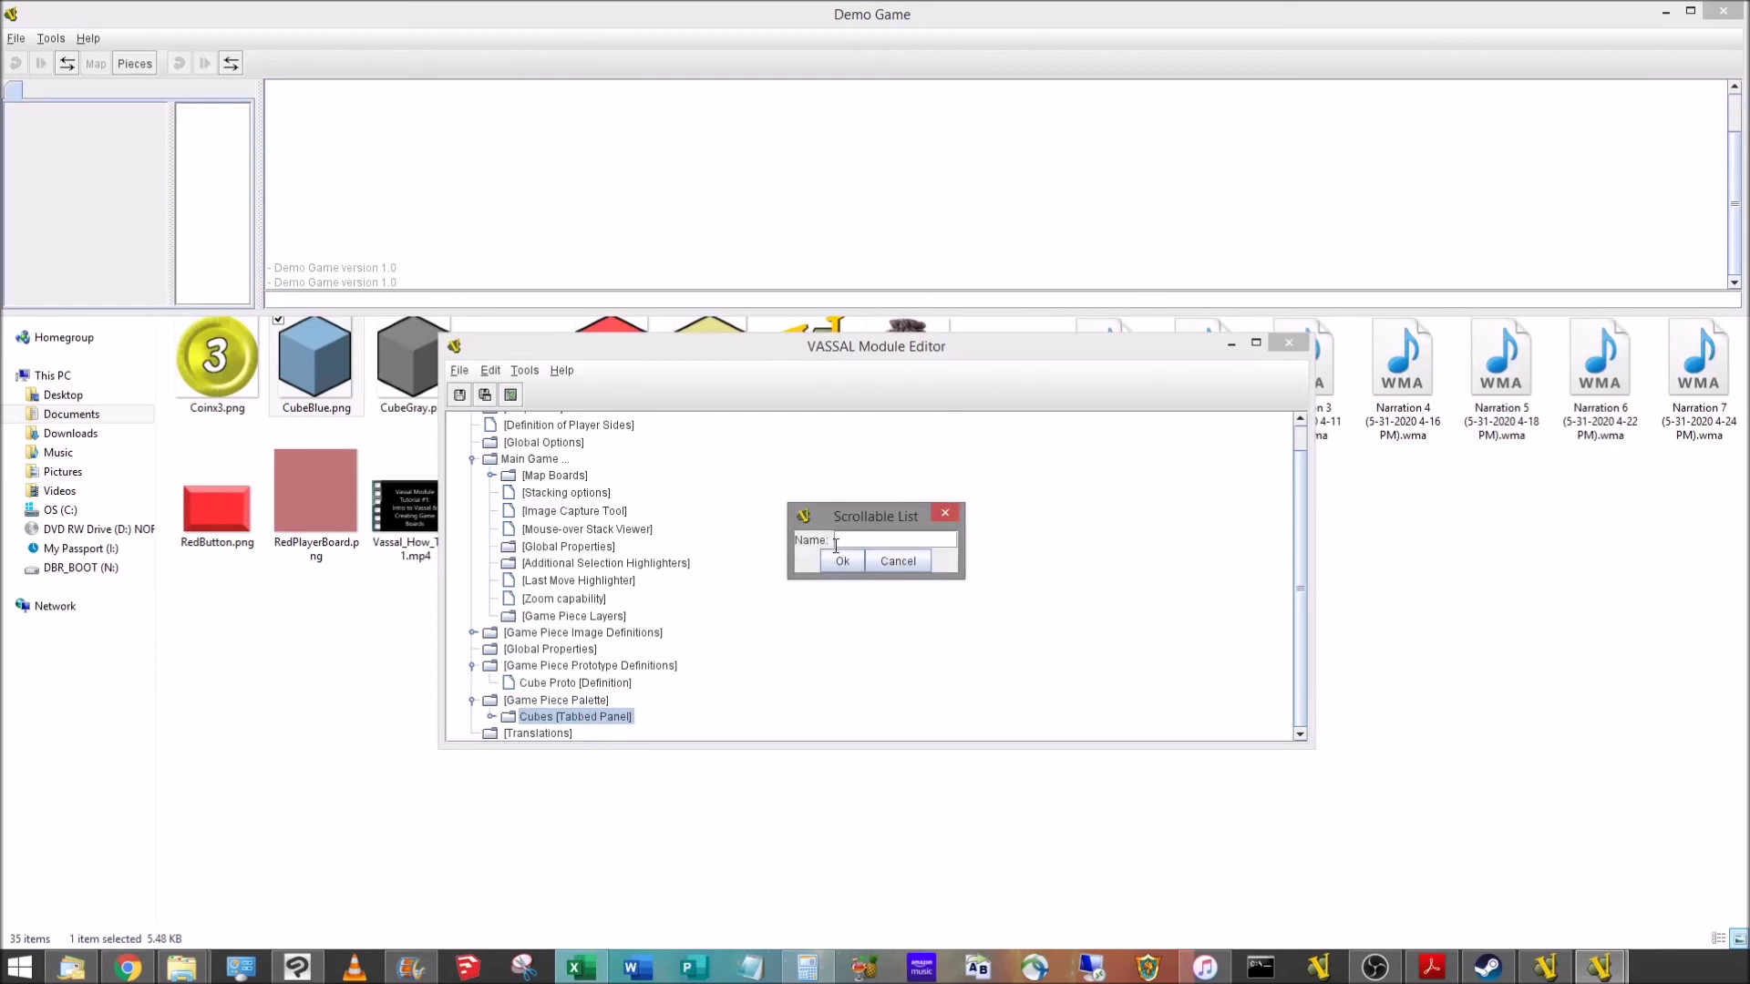
text(Cubes)
click(834, 567)
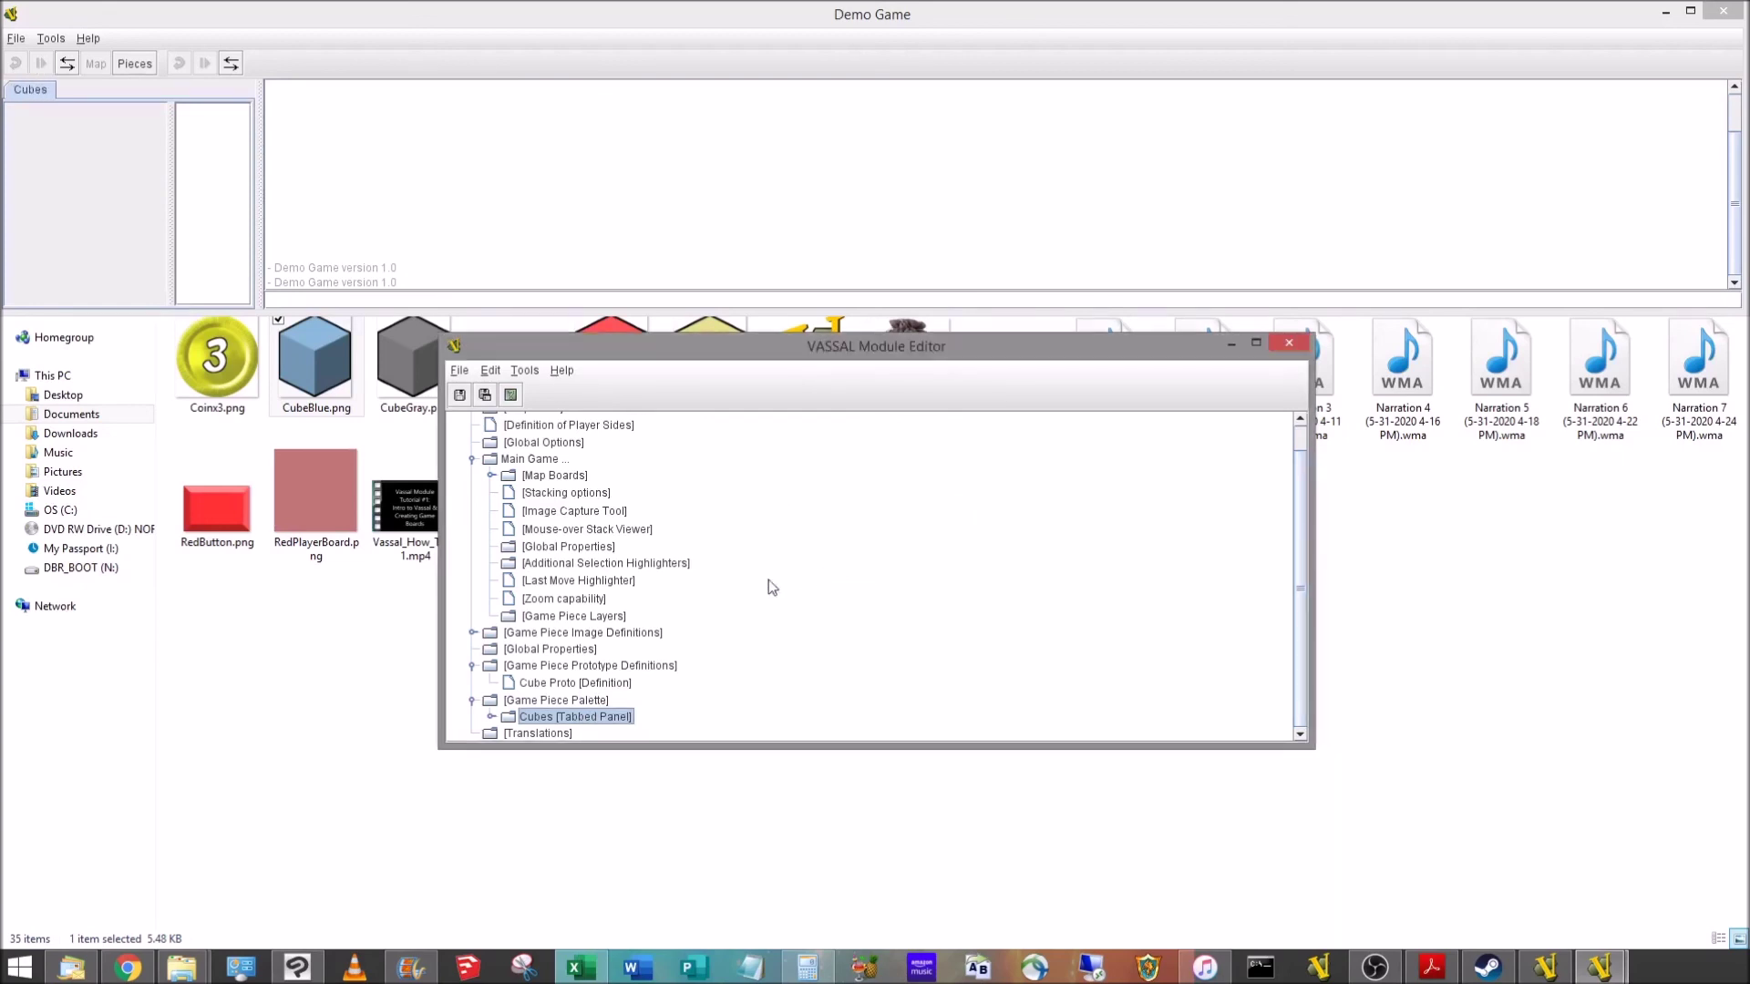
Step: Add a single piece to the Cubes scrollable list and name its Basic Piece trait Blue Cube
click(491, 716)
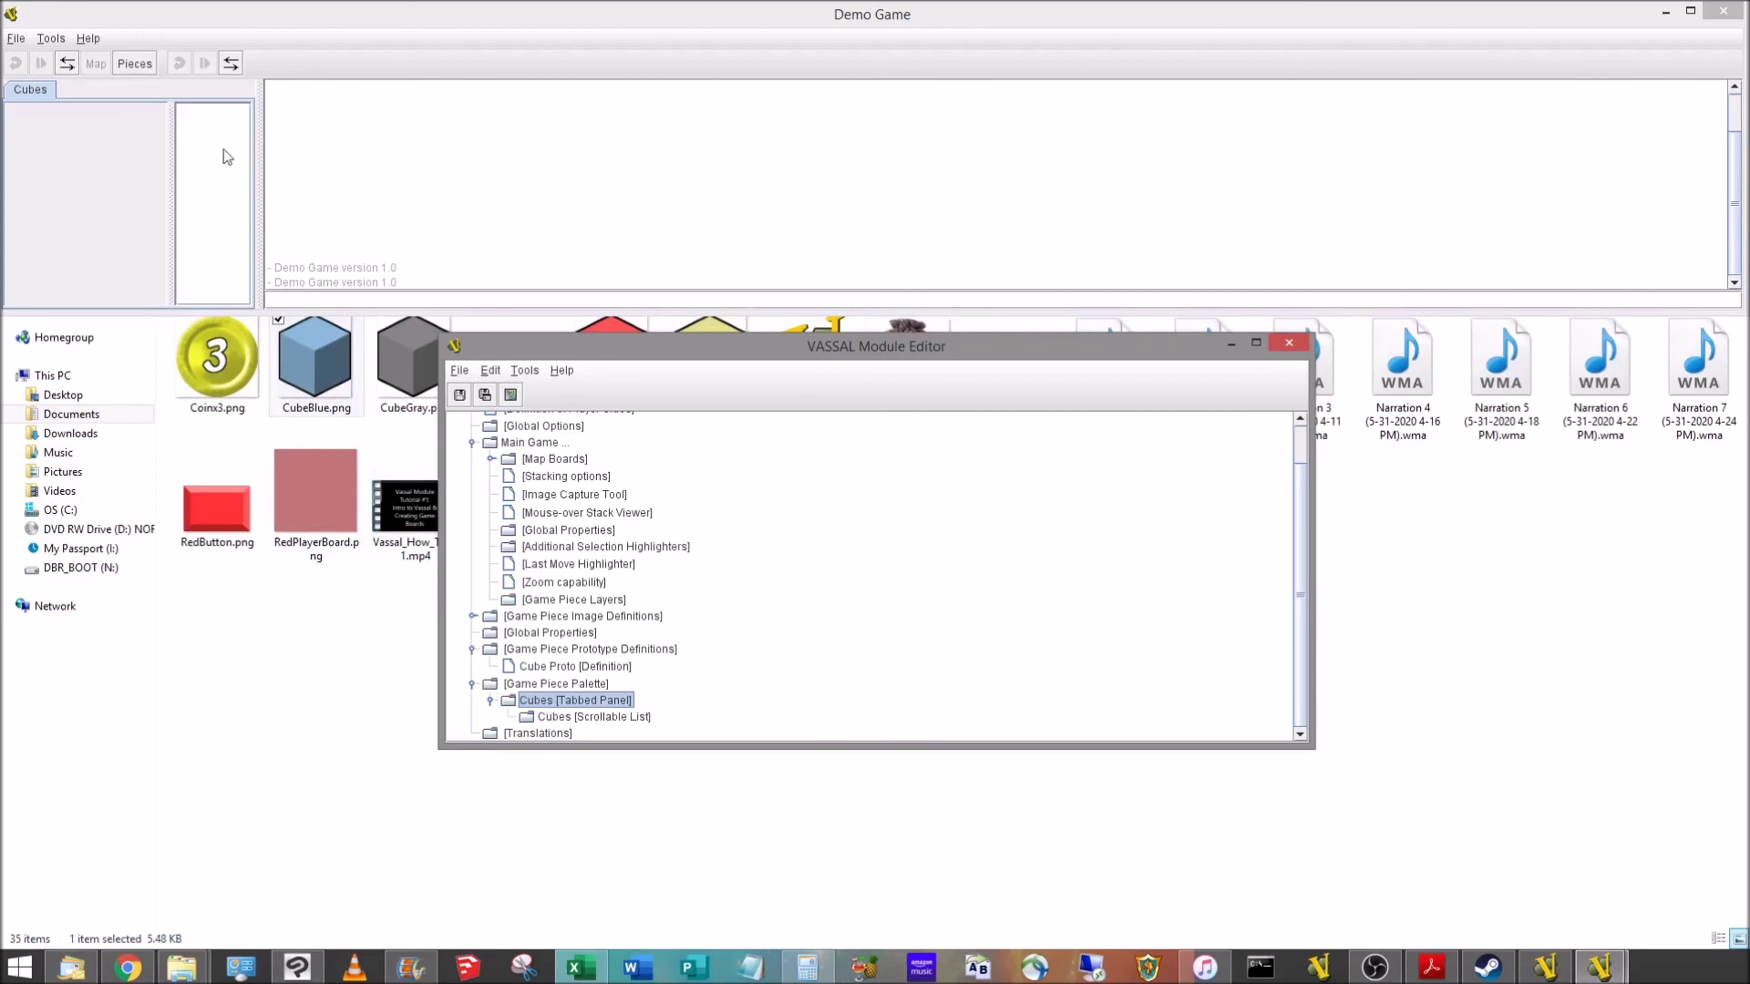
click(561, 717)
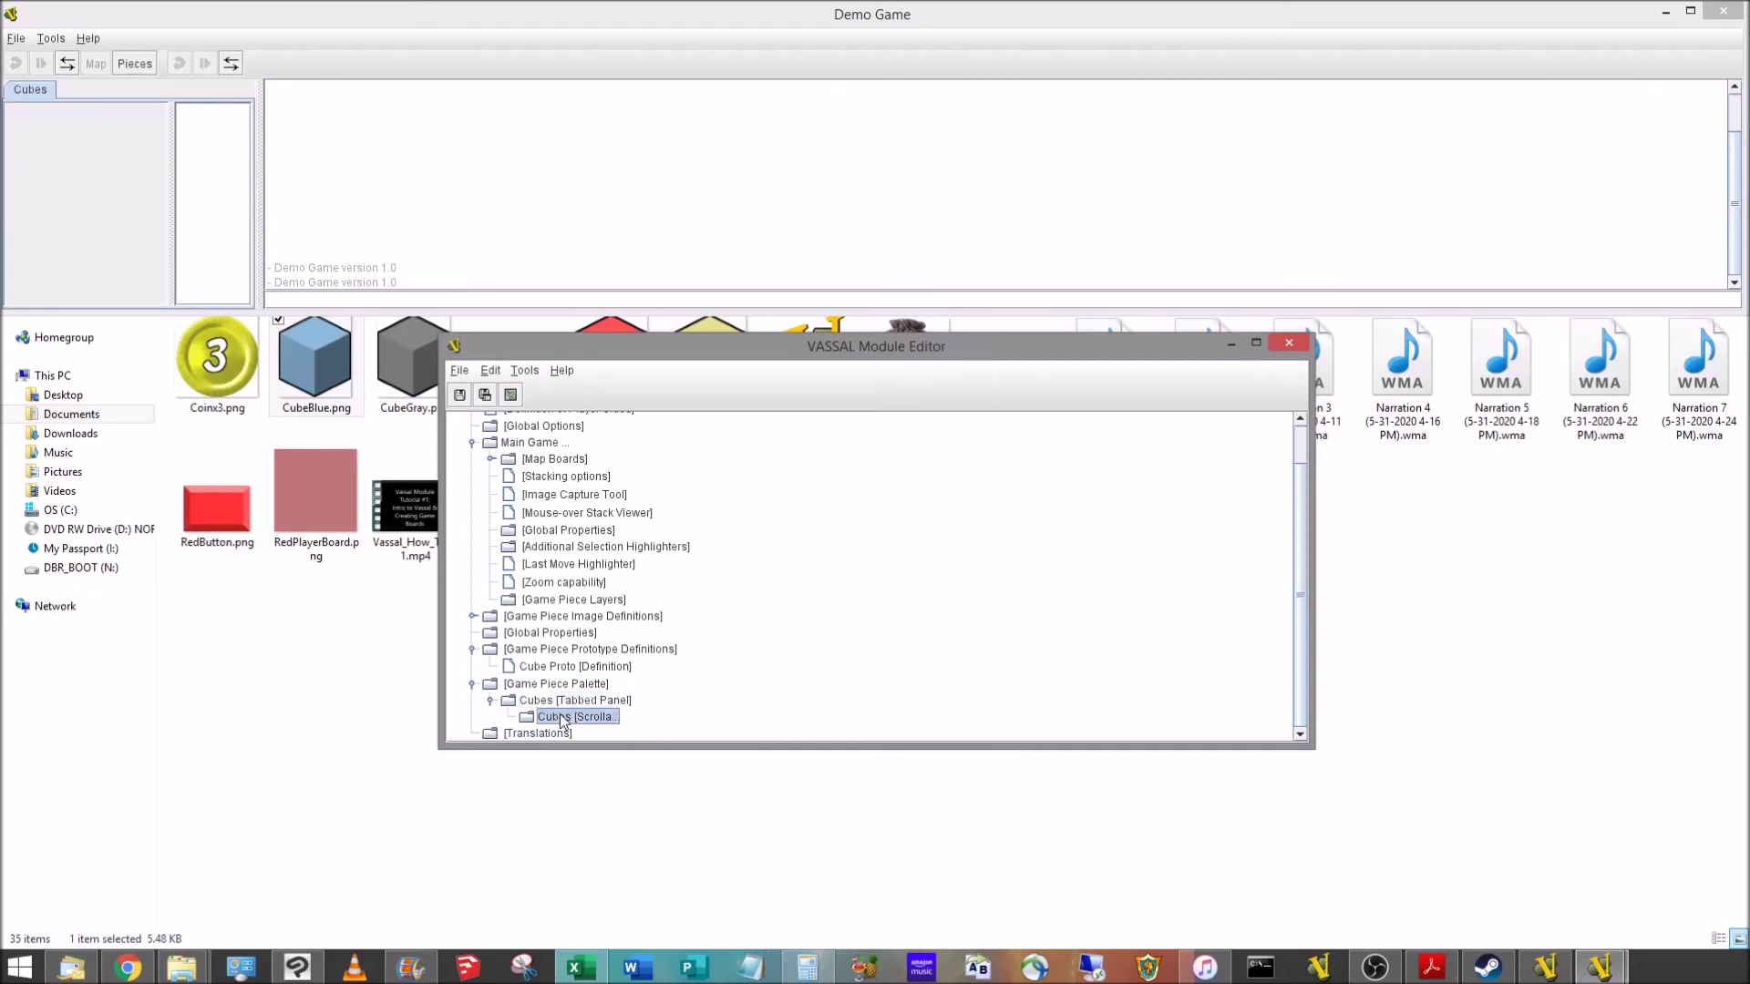
right_click(563, 720)
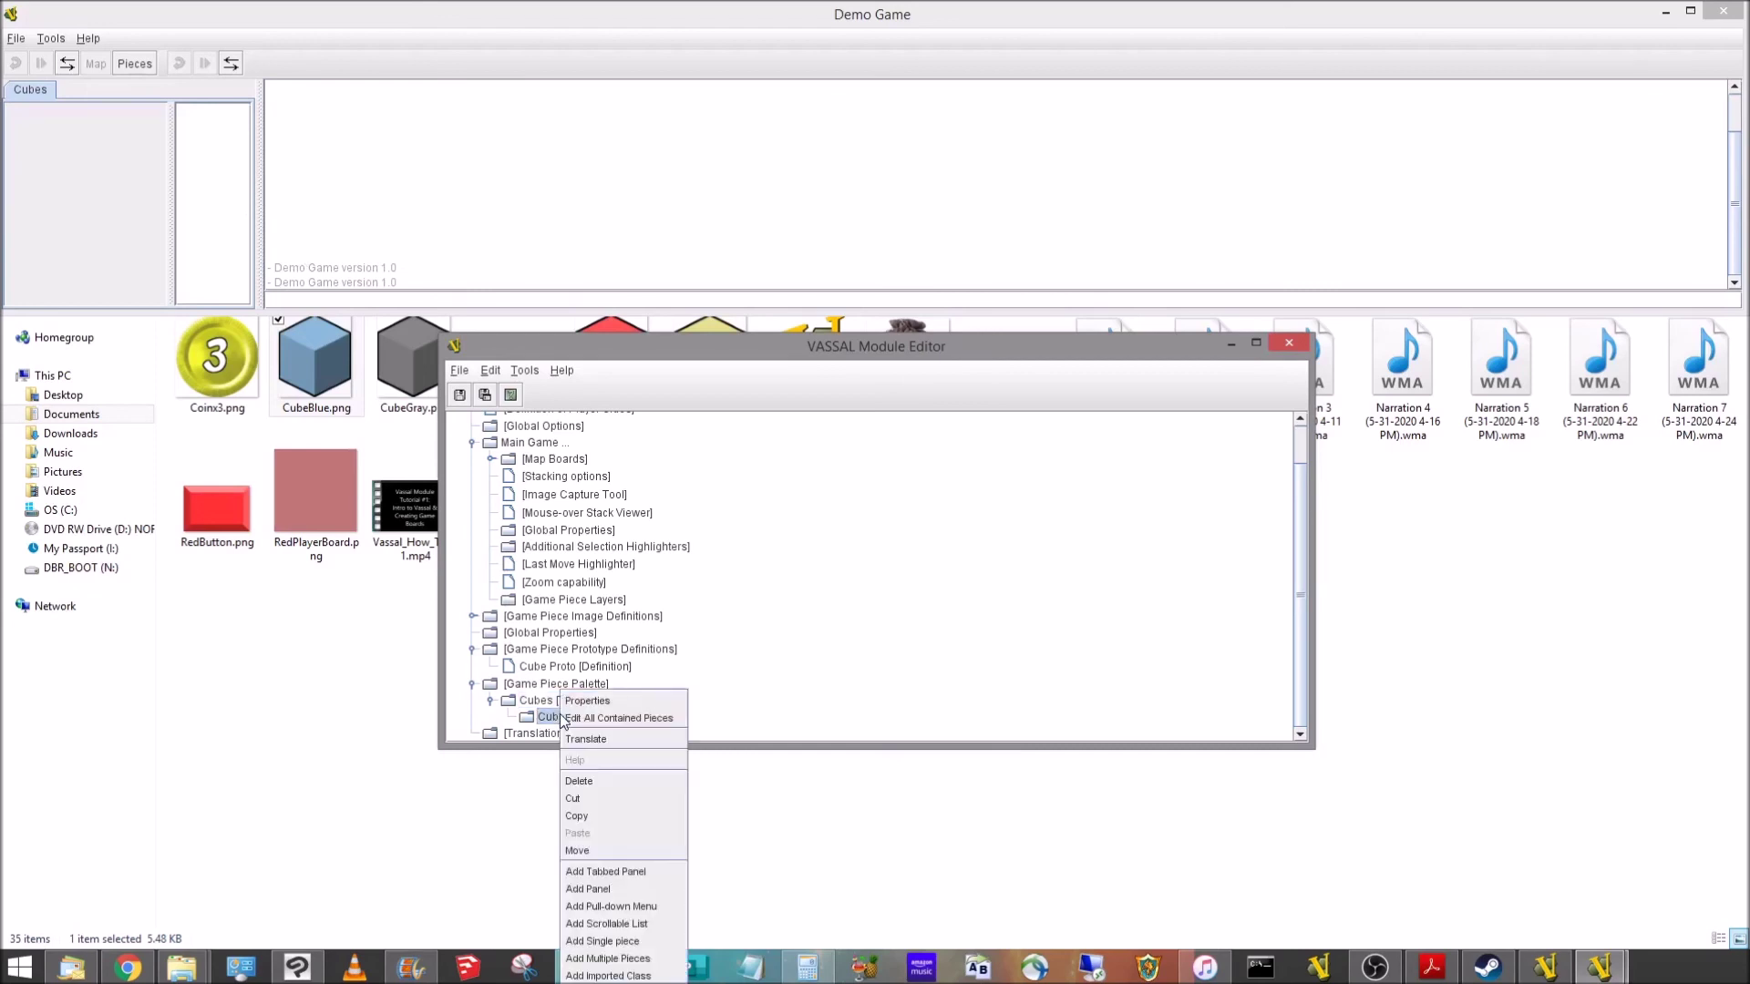
click(616, 938)
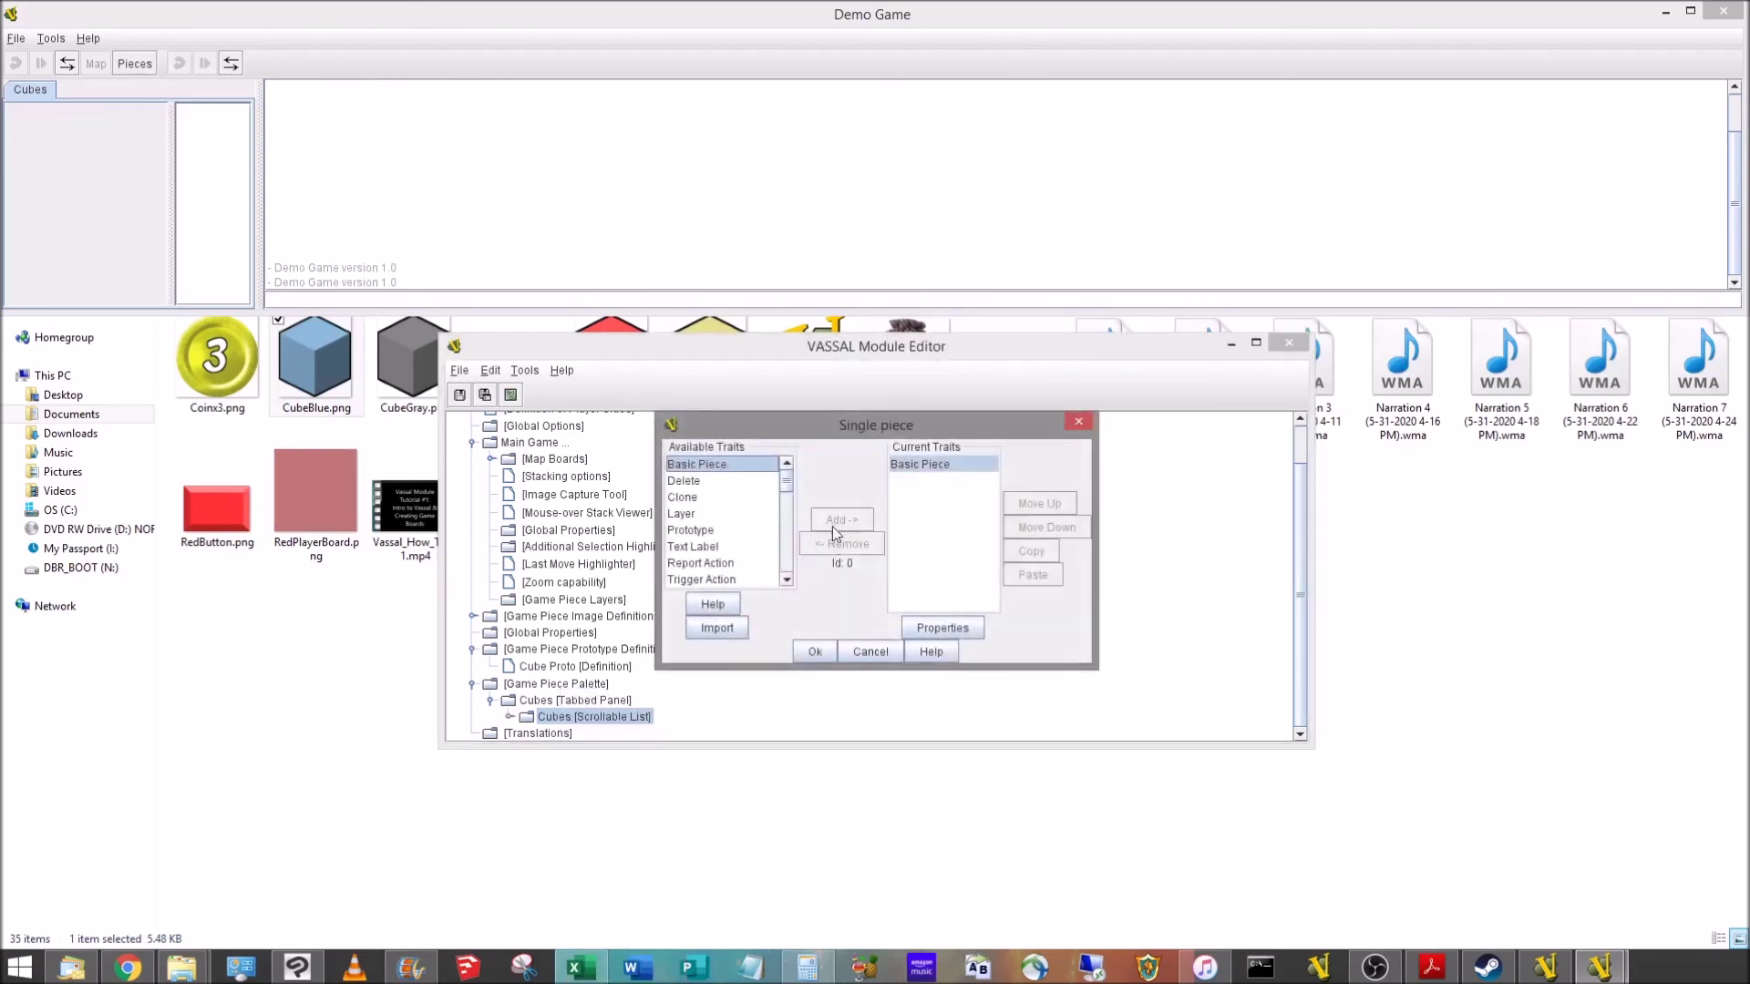
double_click(926, 466)
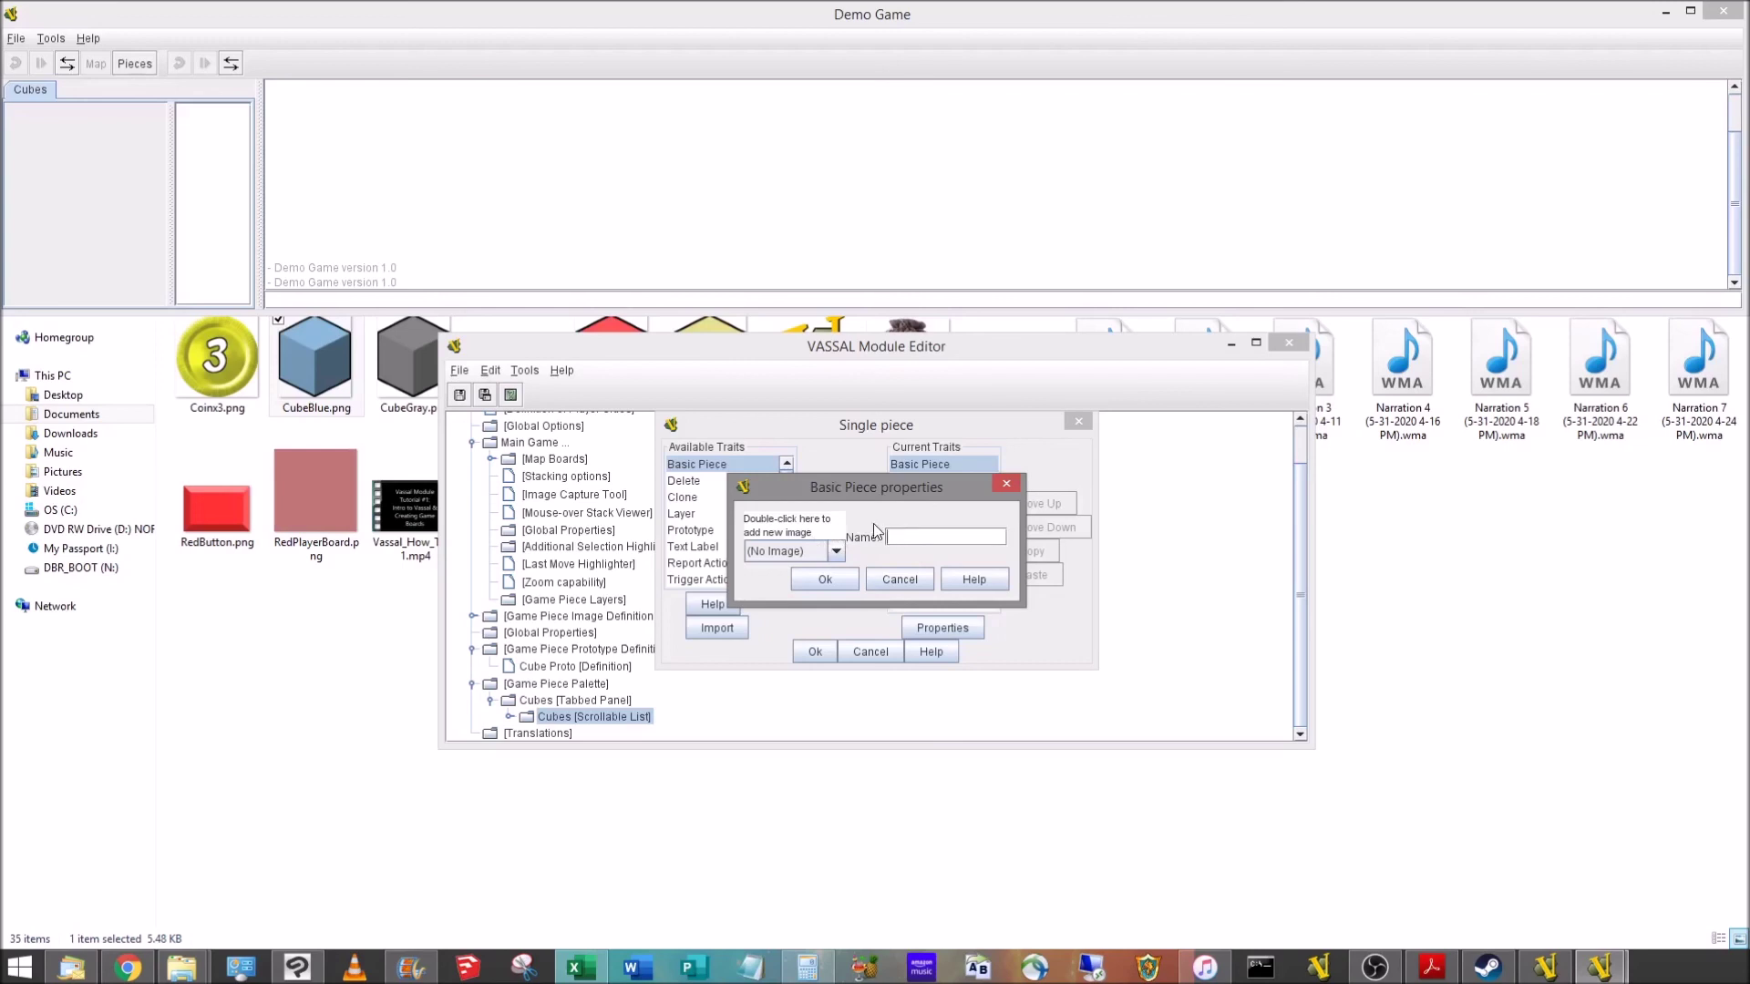
text(Blue Cuebe)
Step: Load CubeBlue.png from the Demo folder as the Blue Cube image and accept the Basic Piece properties
click(835, 550)
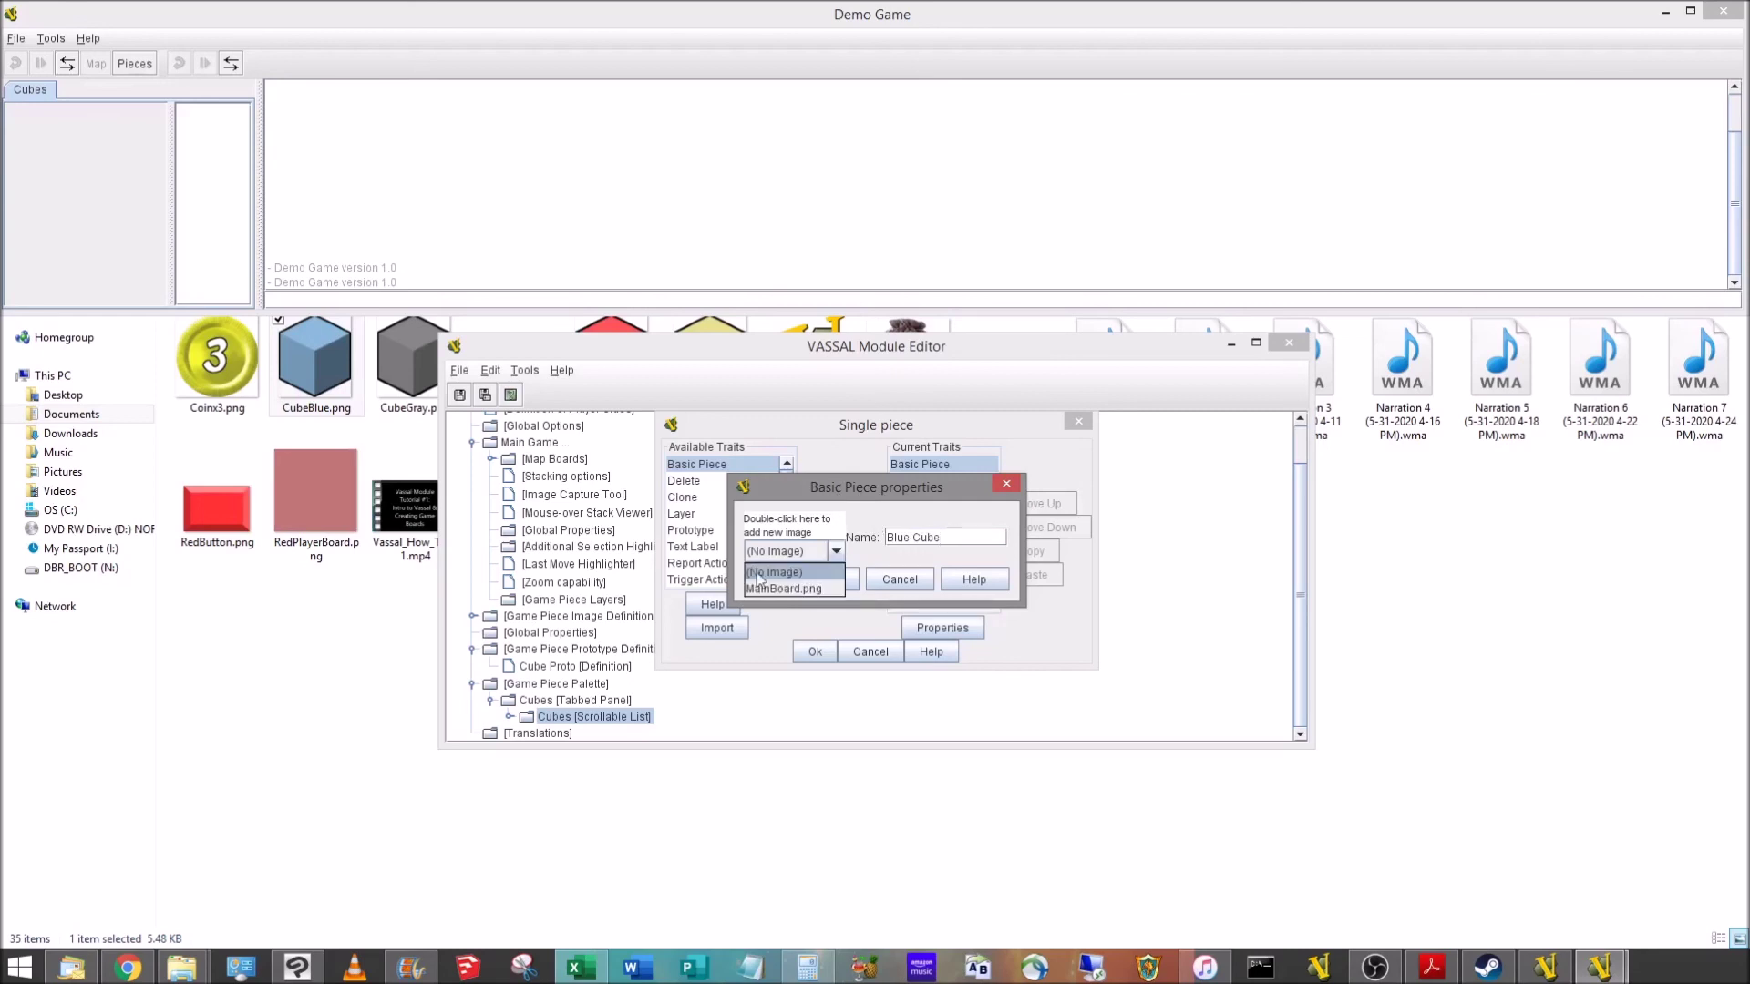
double_click(789, 534)
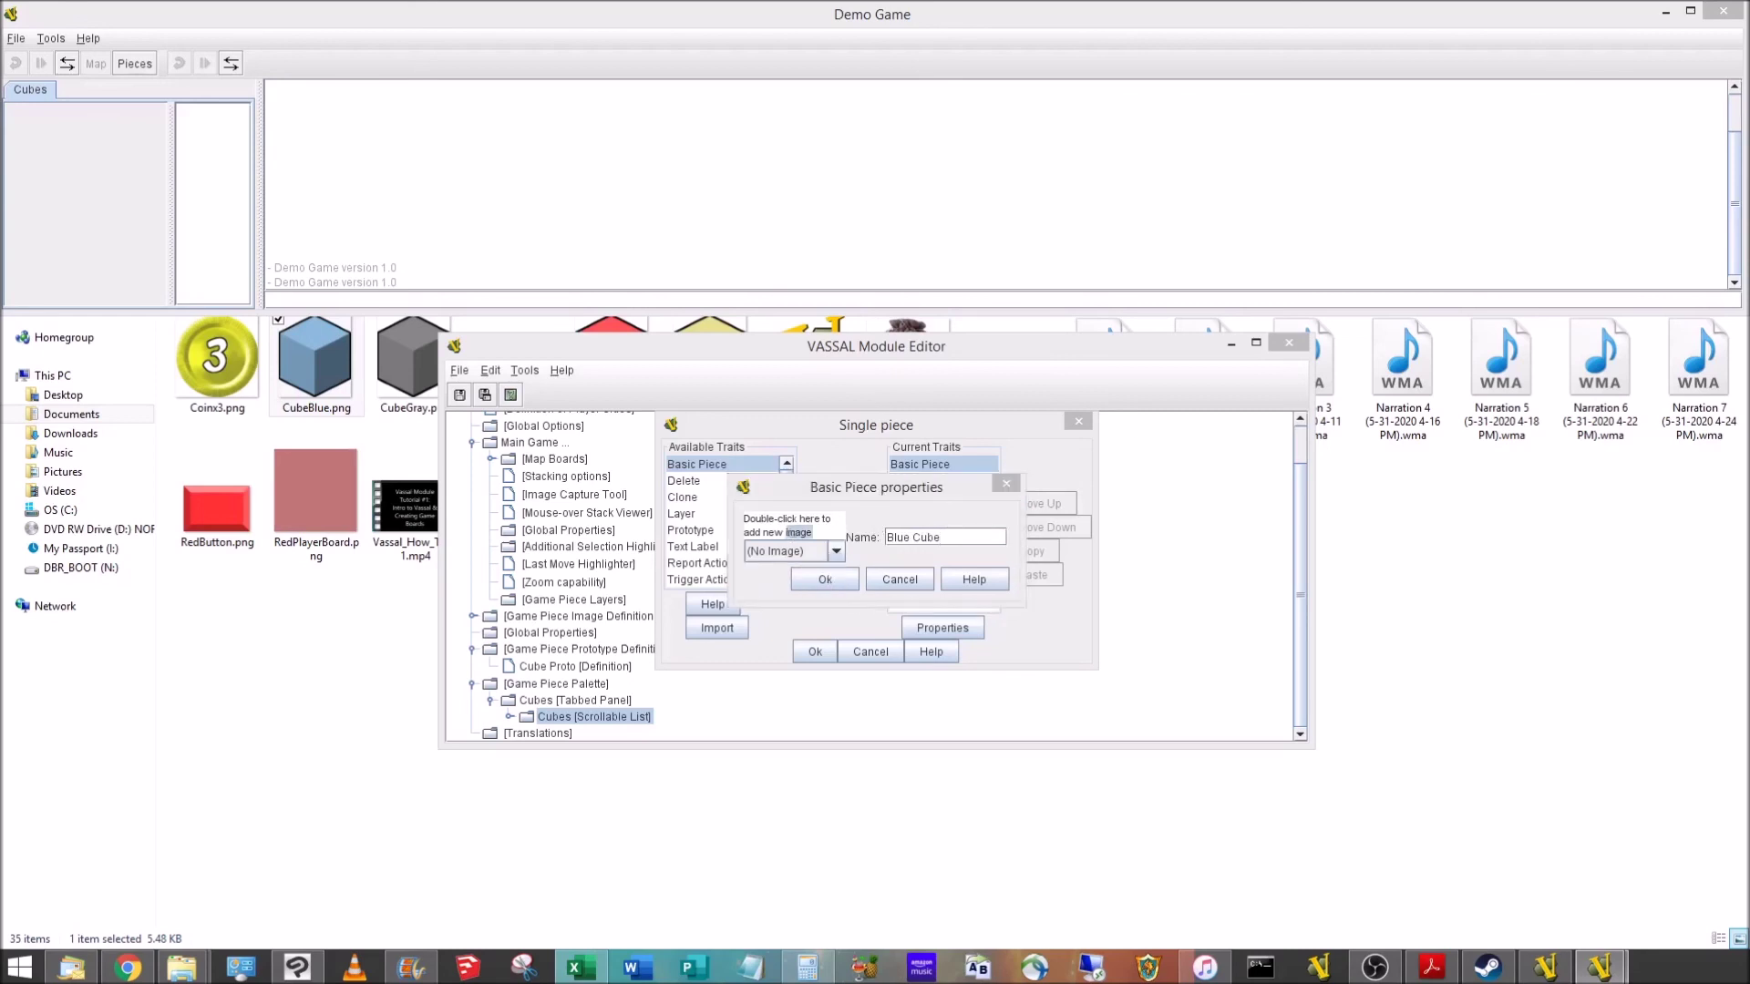
drag(1032, 250, 588, 118)
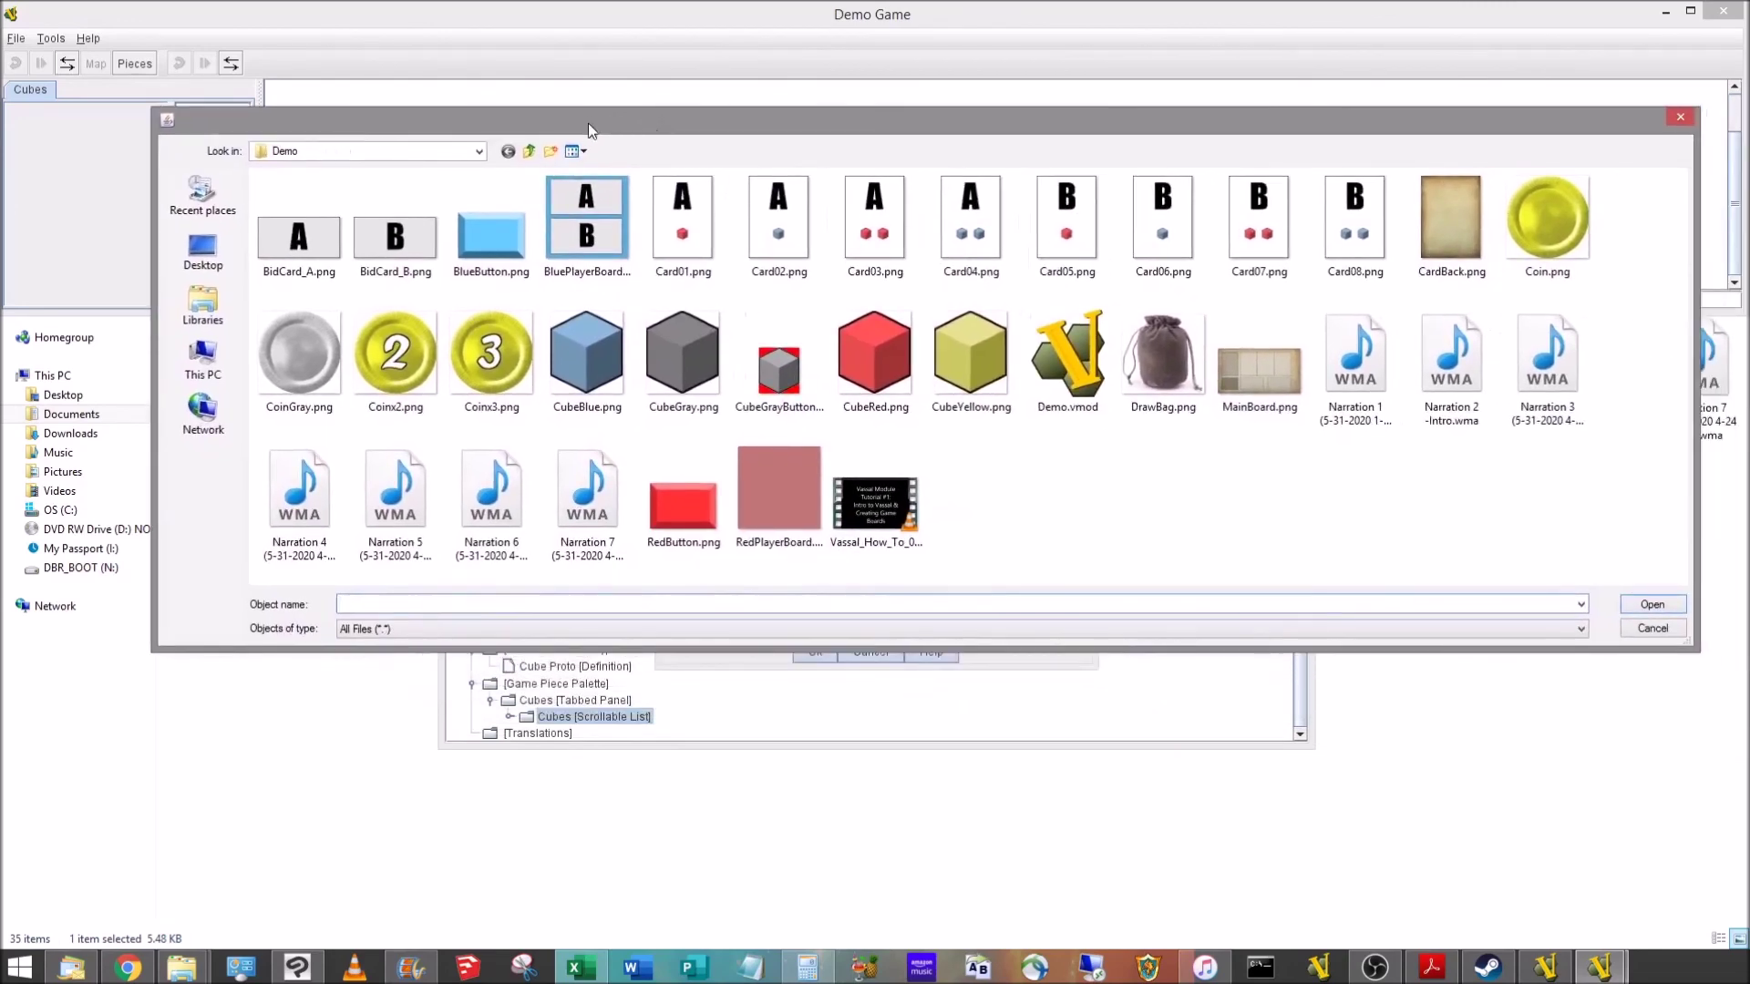
click(604, 352)
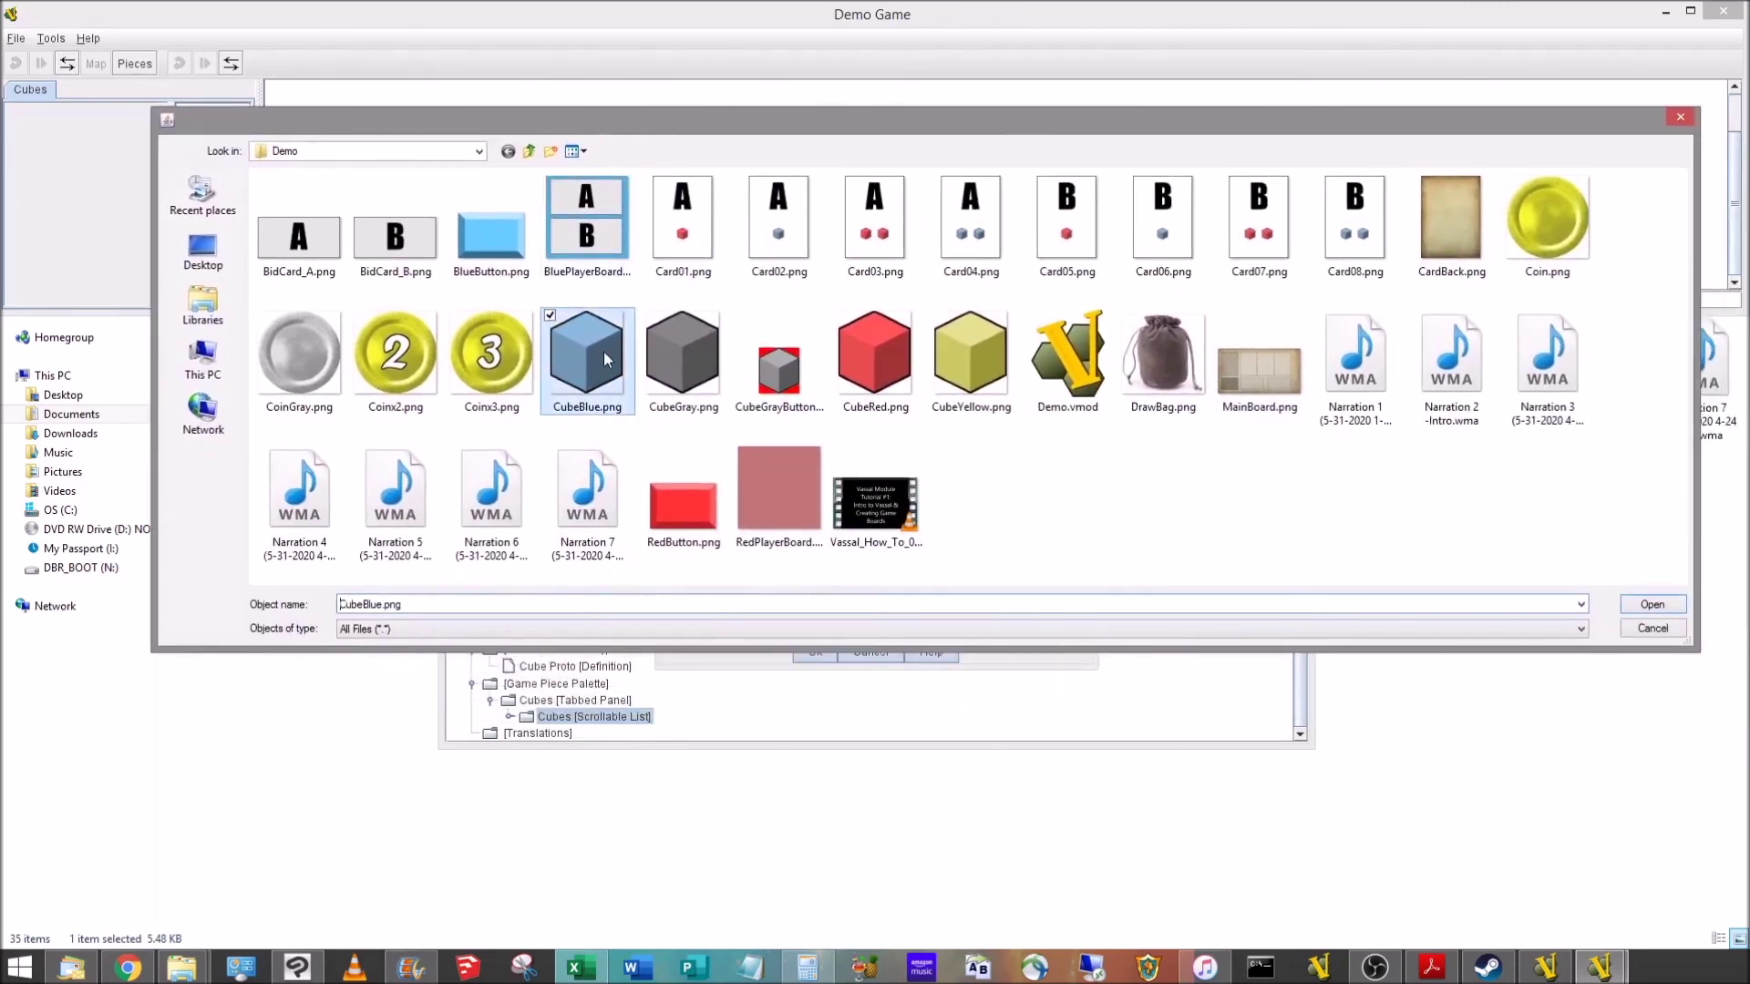
click(1646, 607)
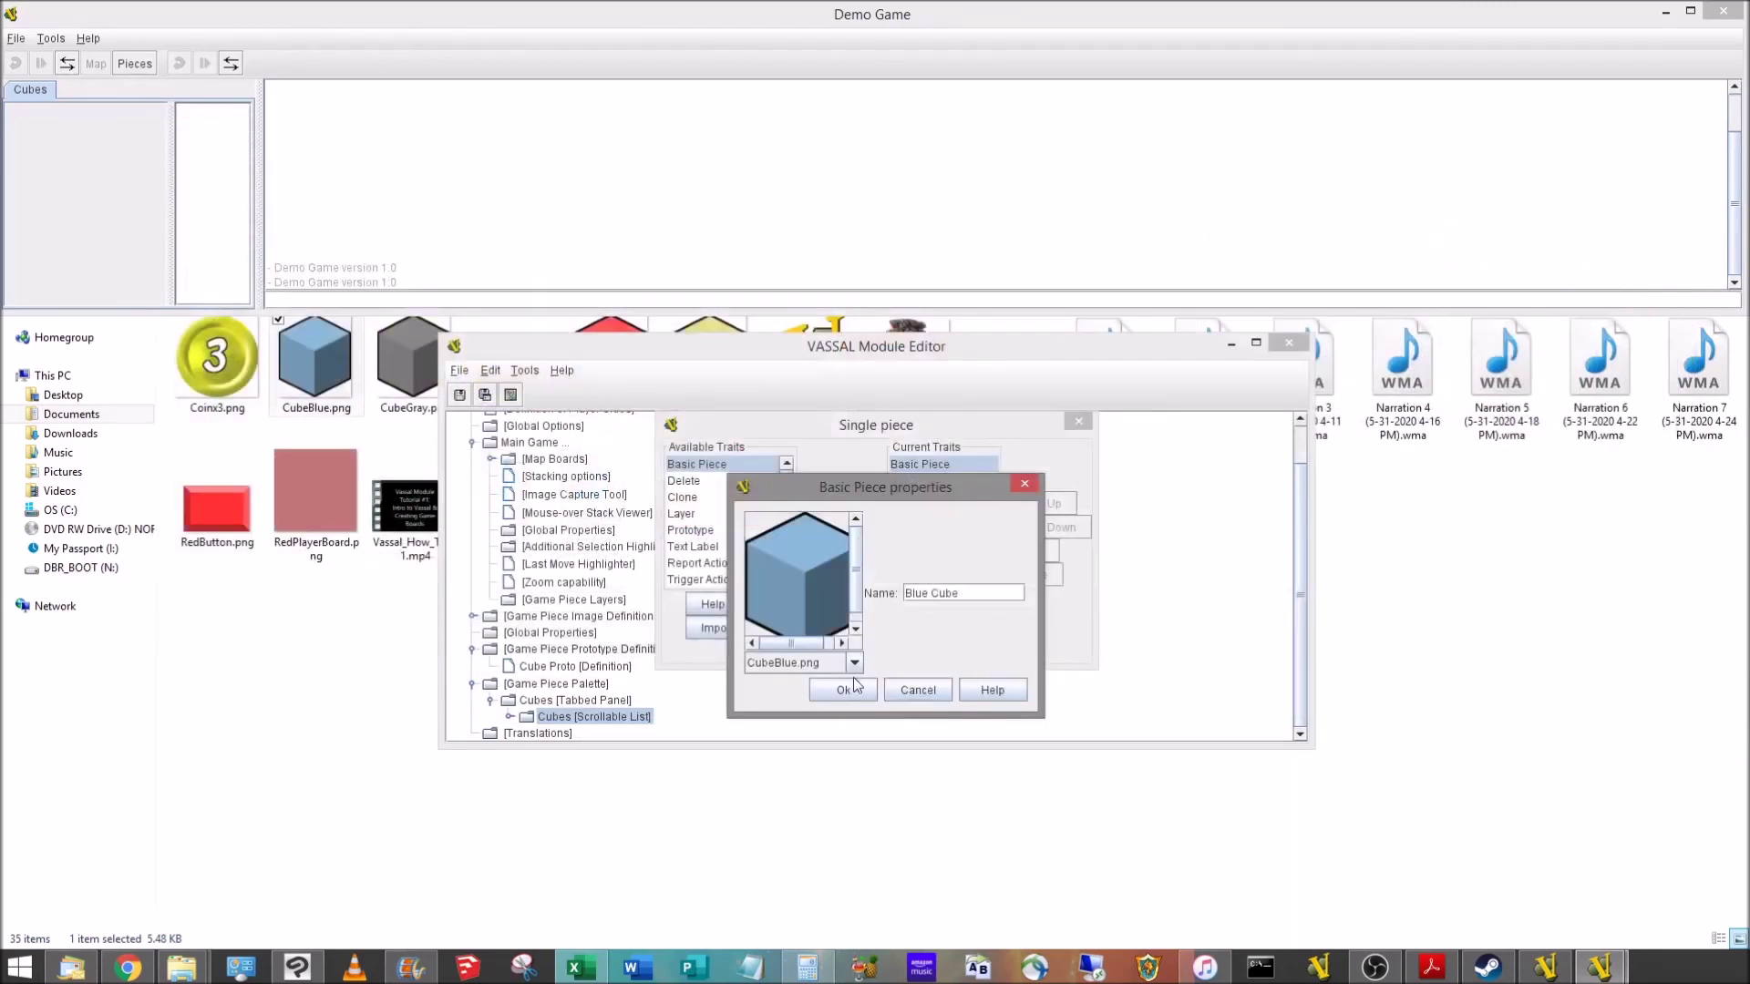
click(843, 690)
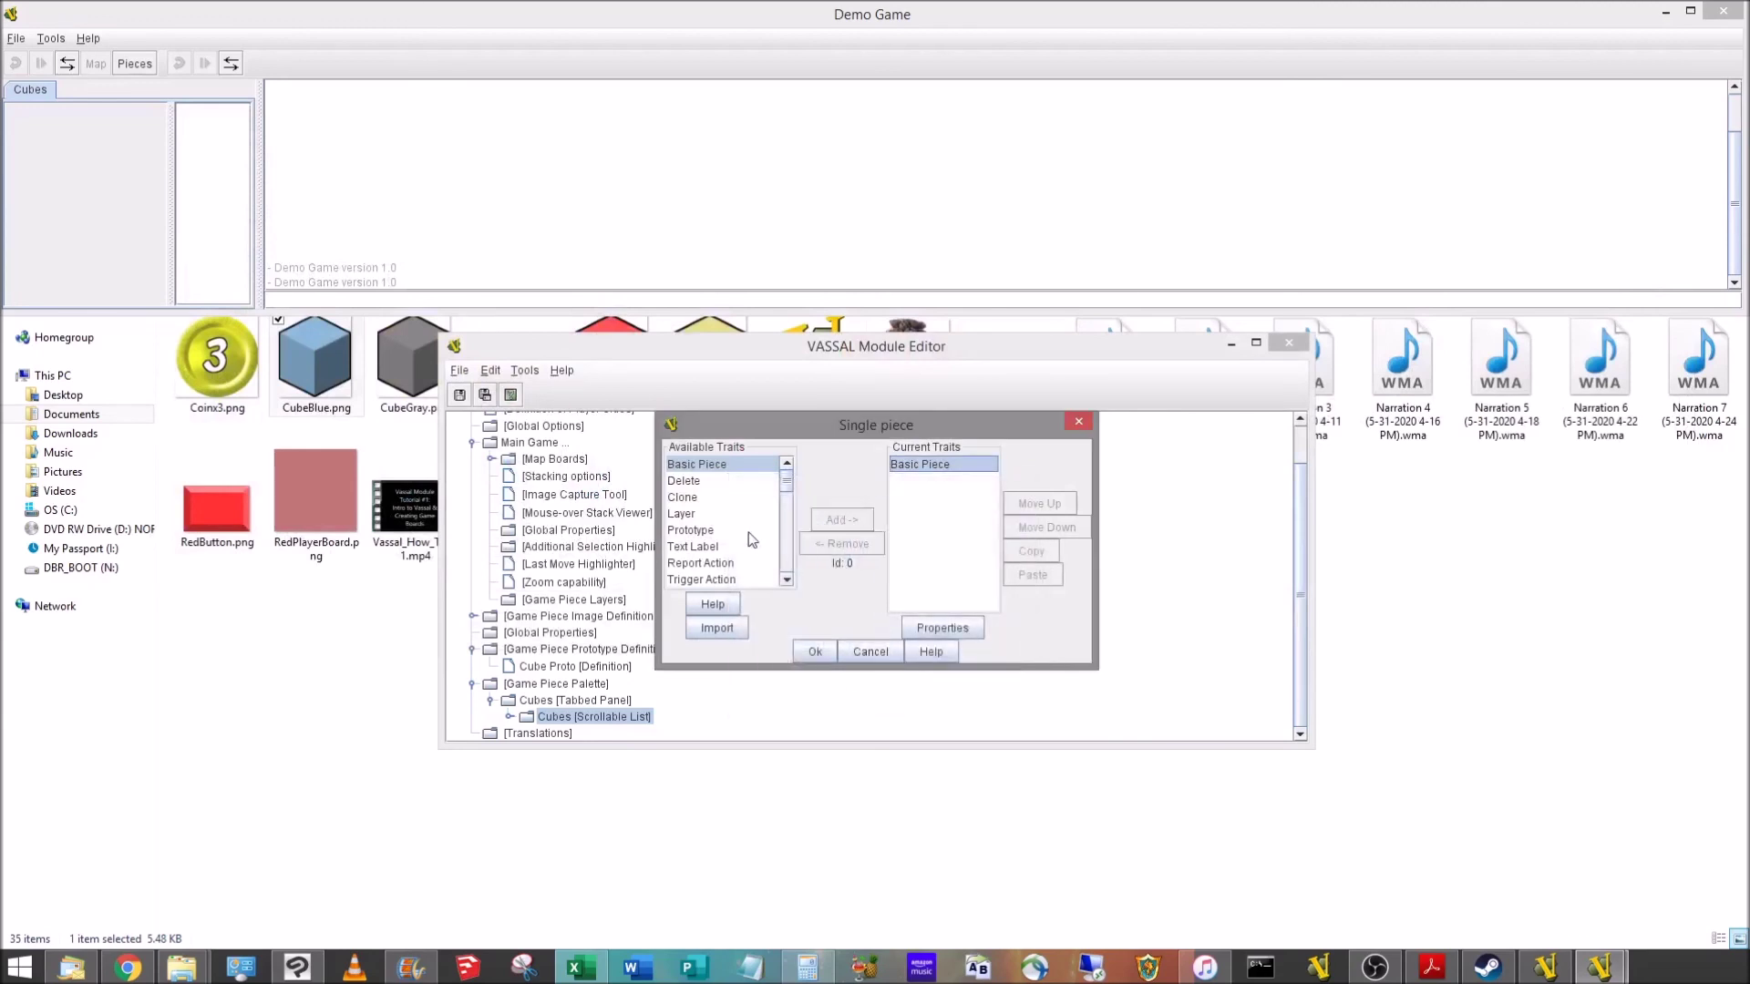
Step: Add a Prototype trait with prototype name Cube Proto to the blue cube, and accept the piece
click(711, 534)
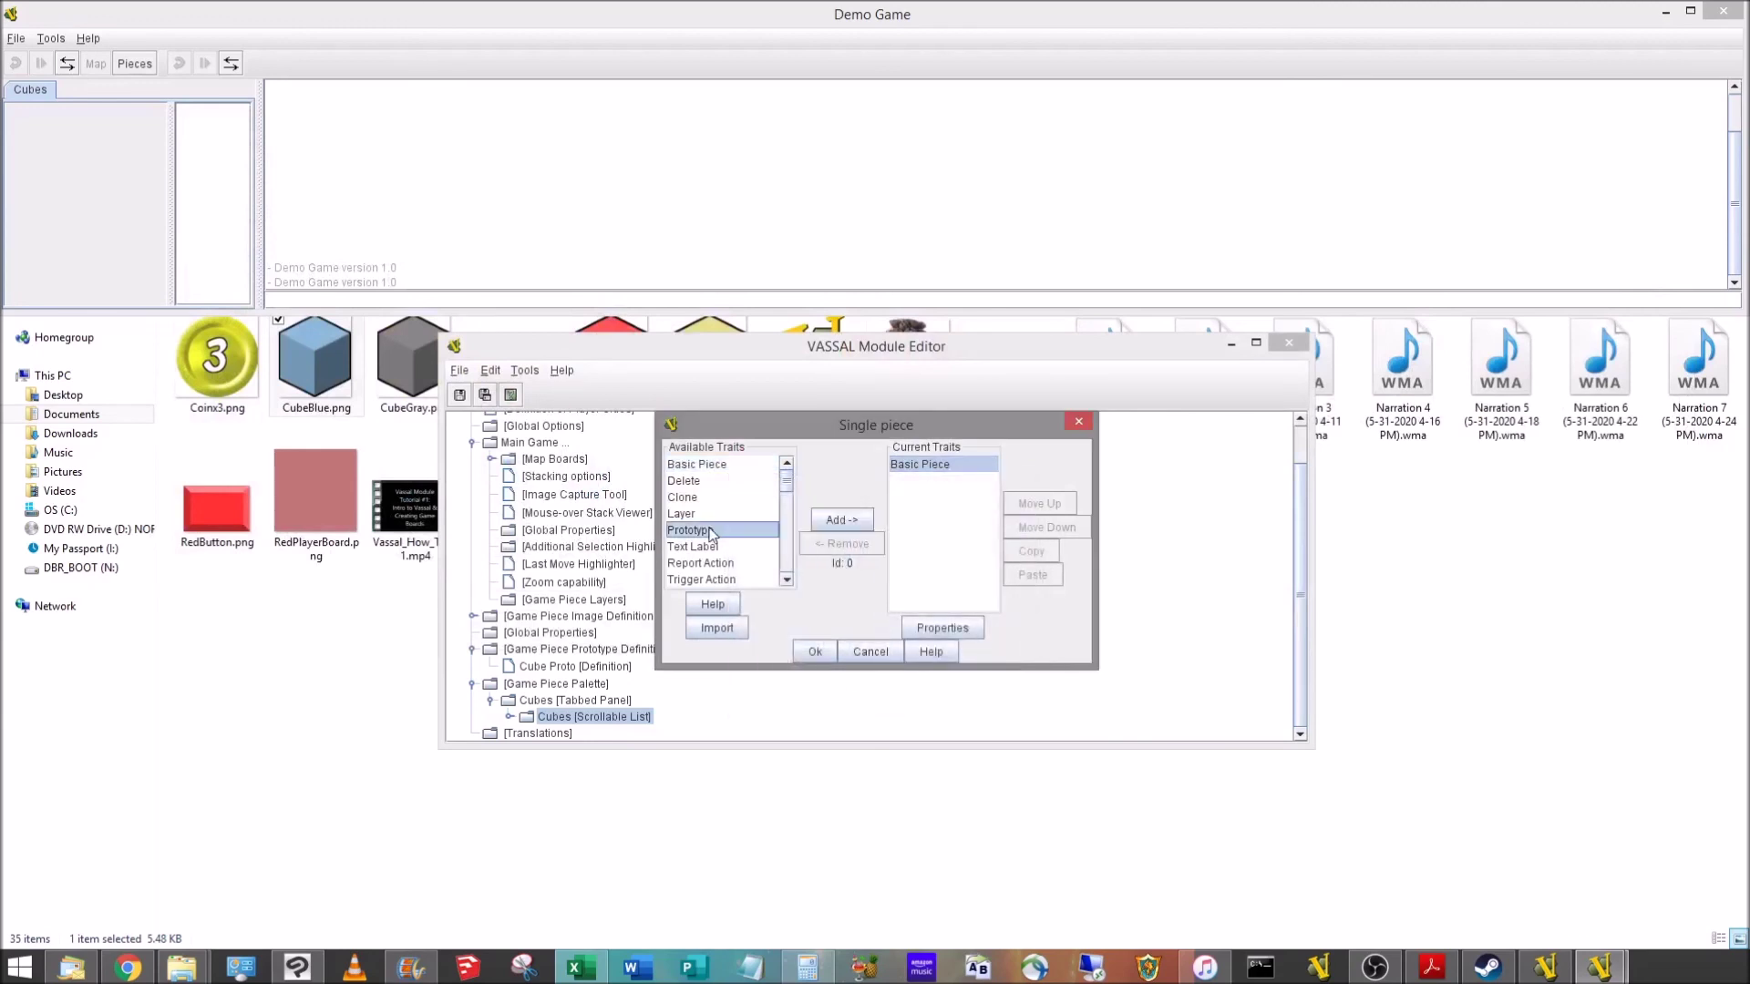
click(826, 520)
text(C)
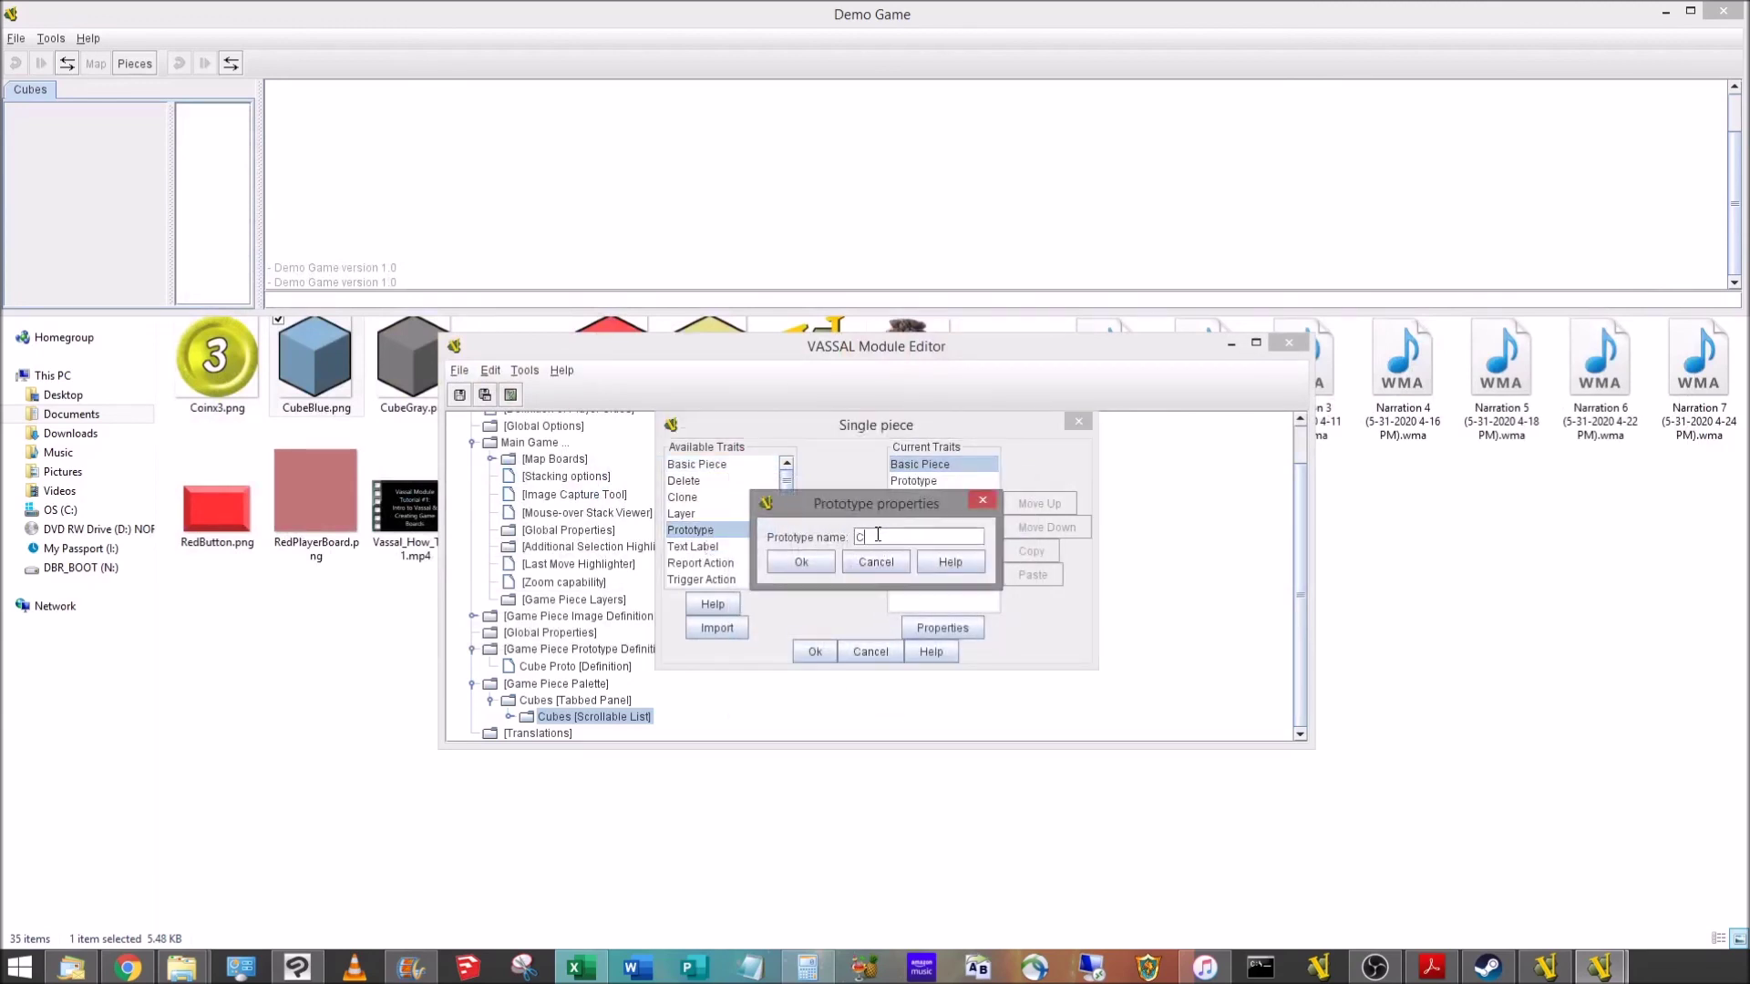
text(ube Proto)
click(797, 571)
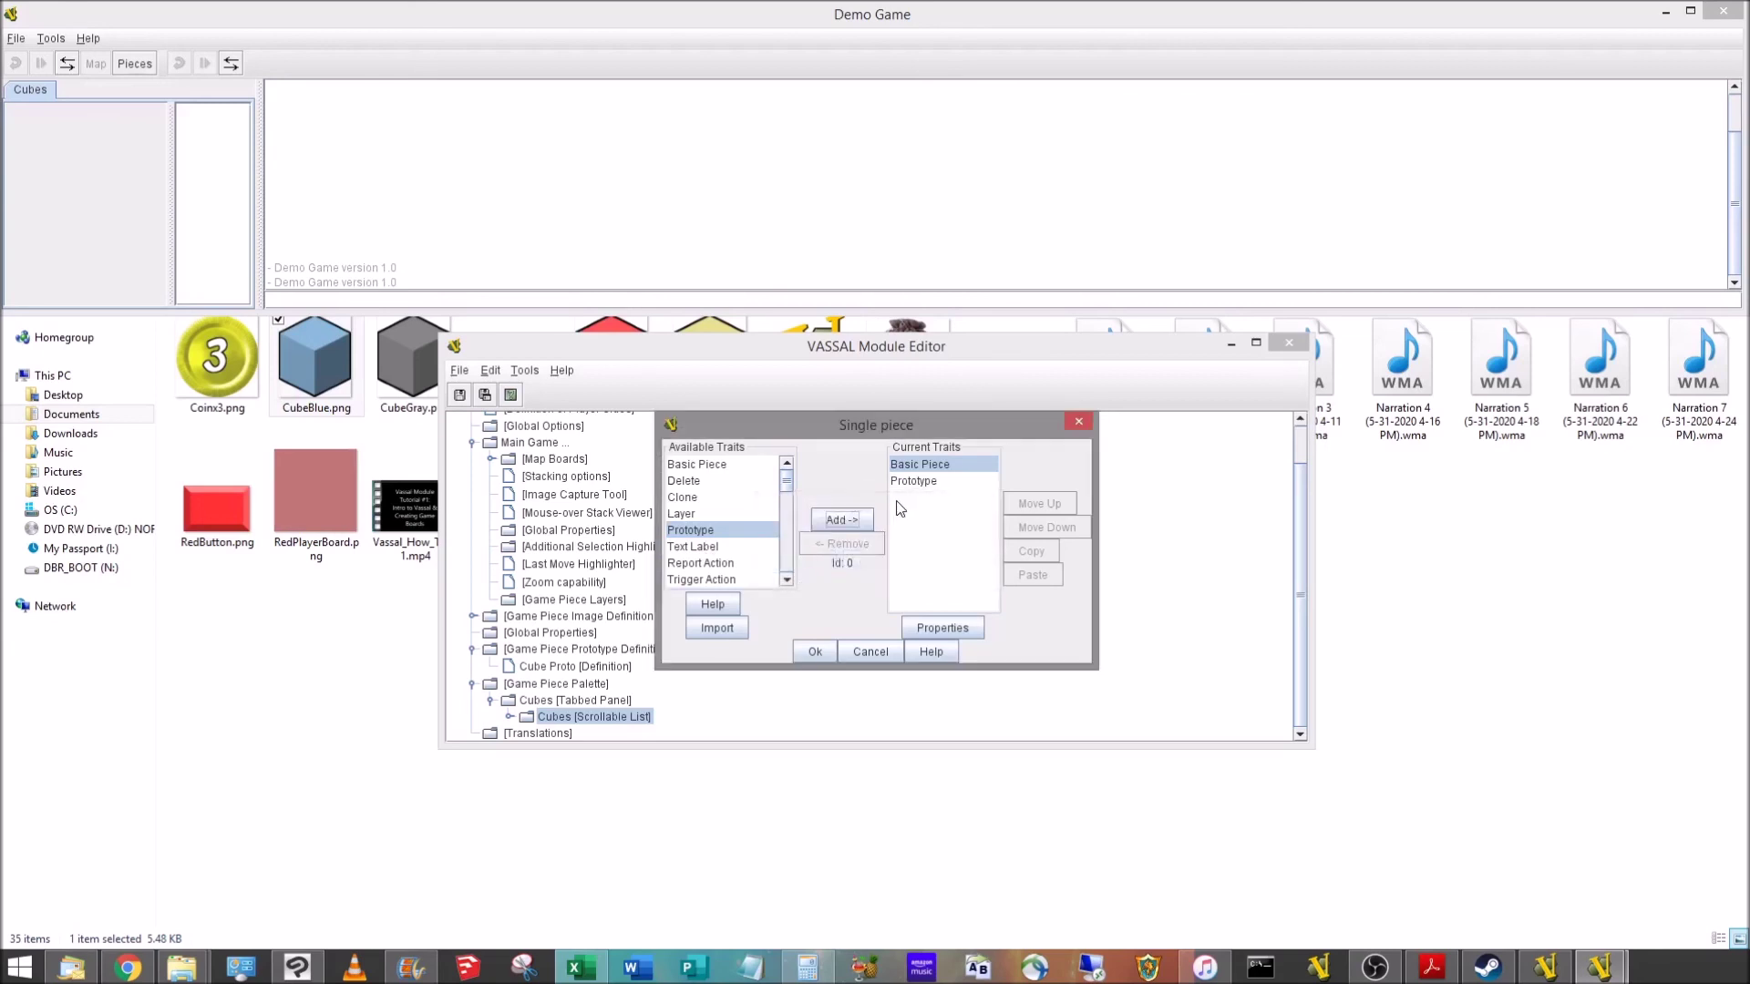
click(816, 652)
Step: Copy the Blue Cube piece and paste the duplicate into the Cubes scrollable list
click(509, 716)
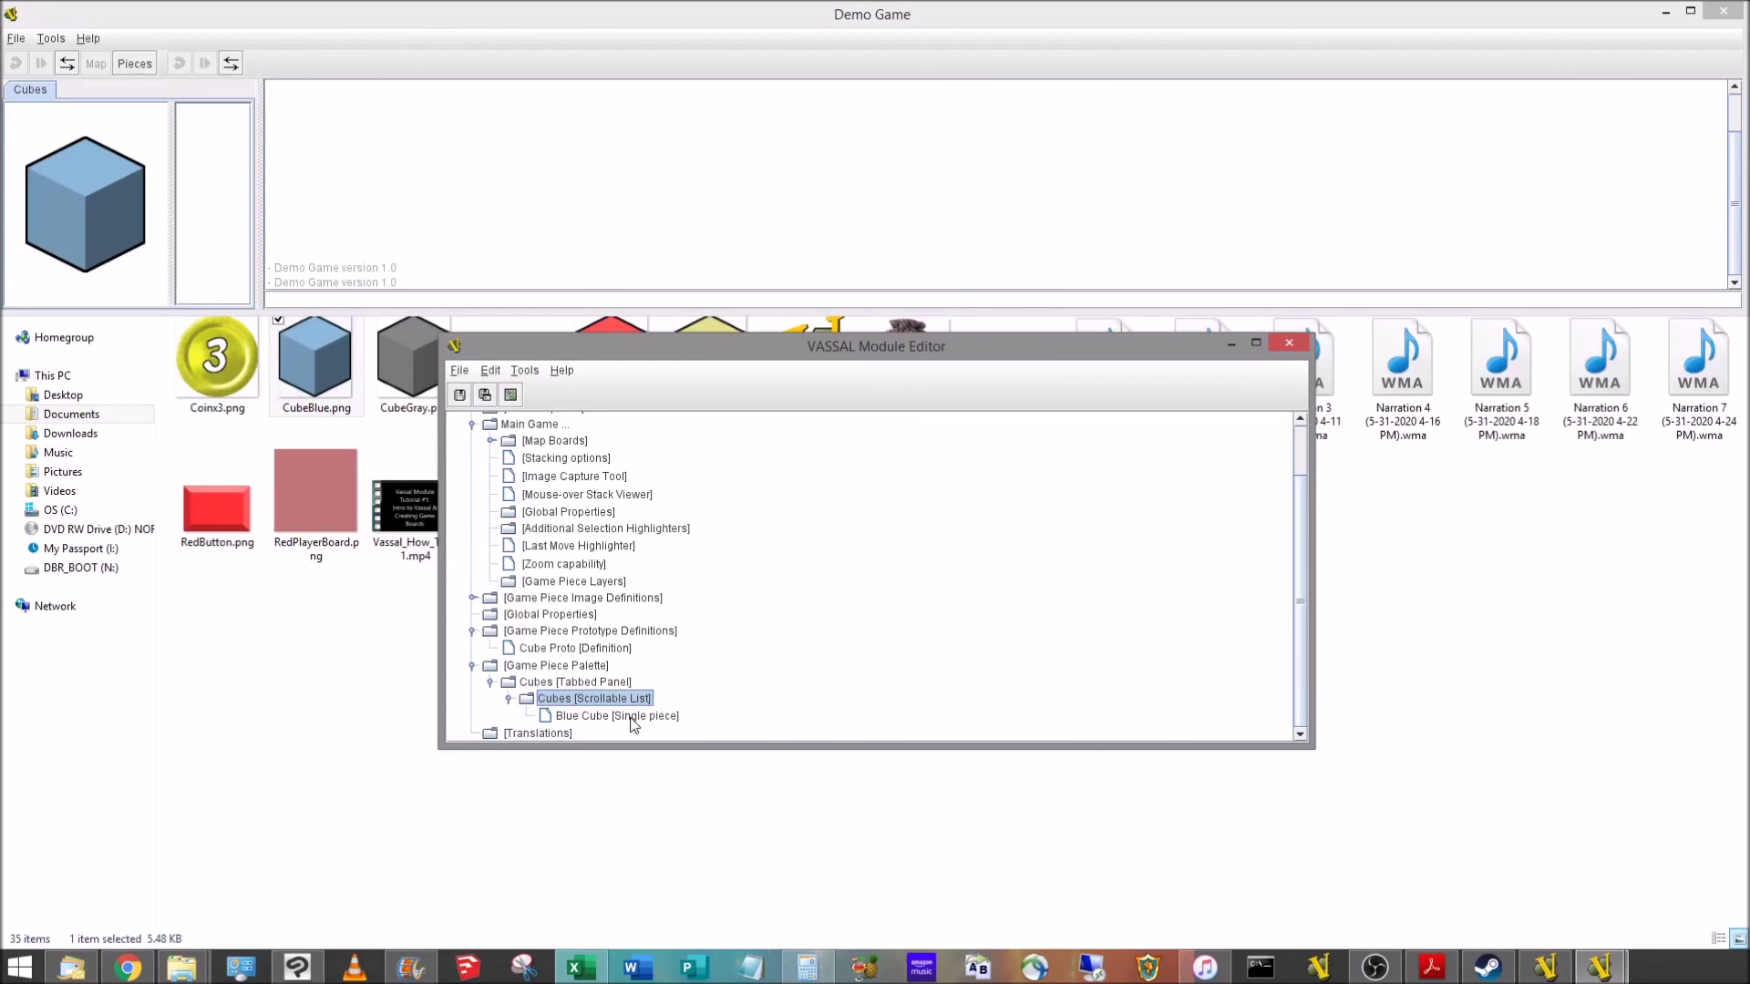
click(584, 717)
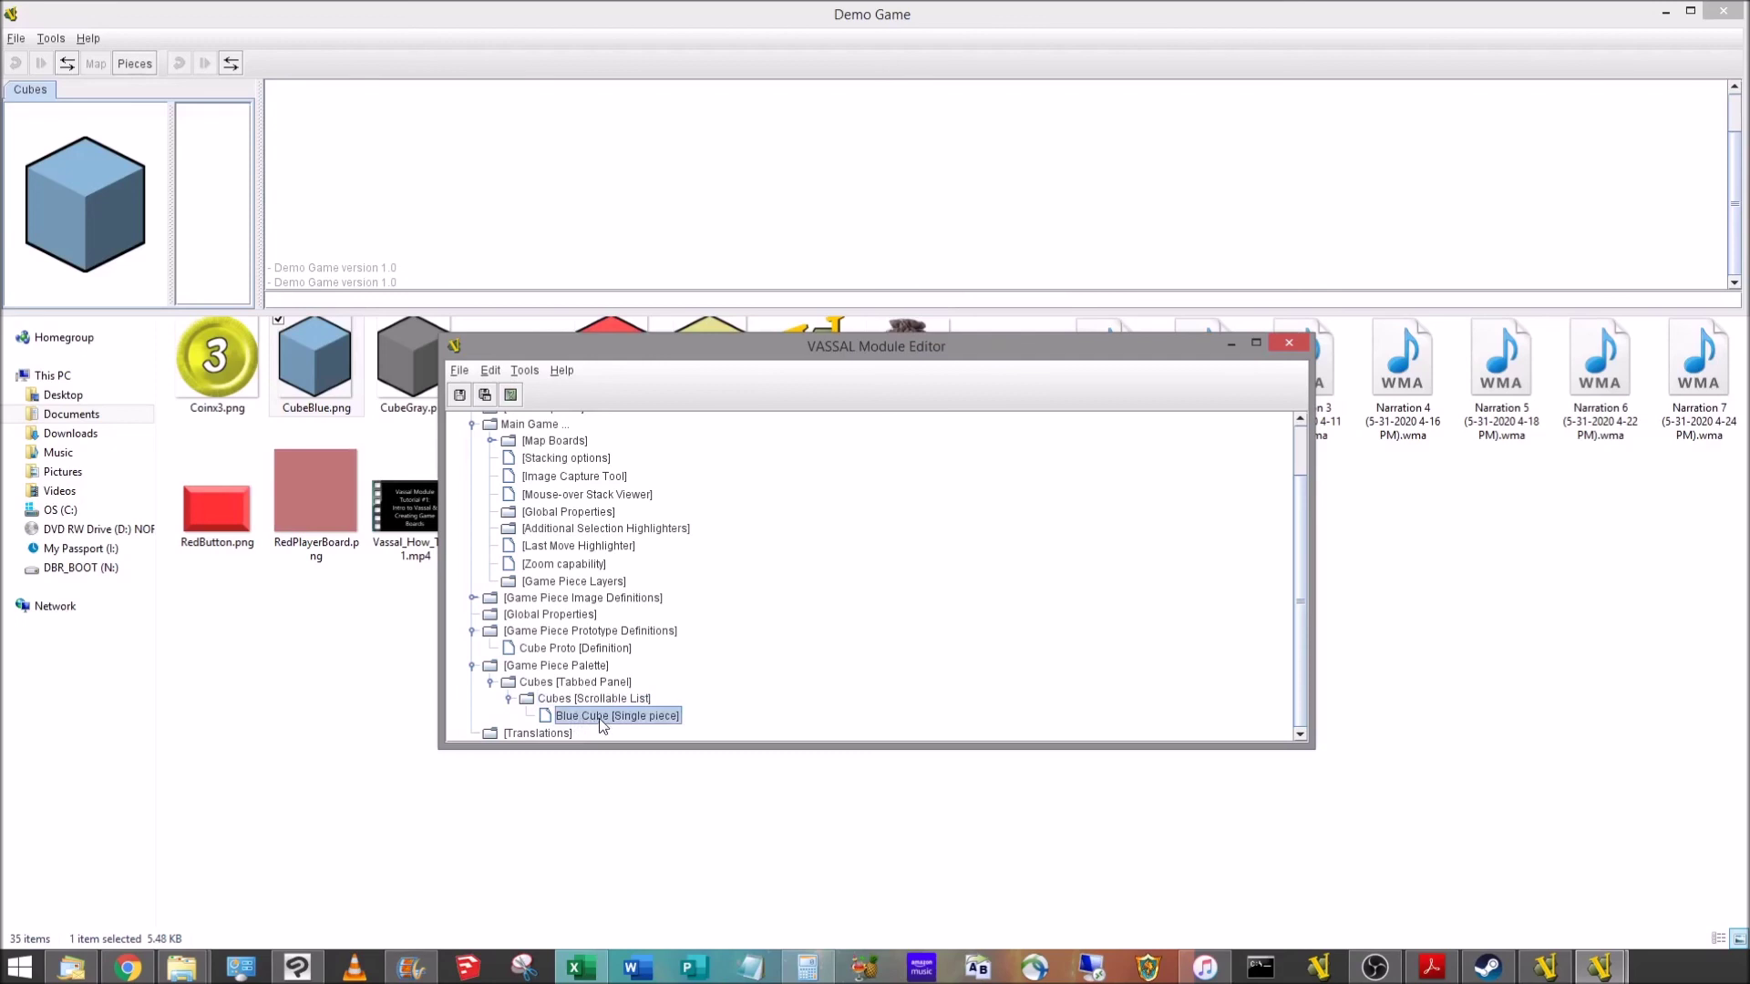
right_click(602, 724)
click(629, 837)
click(576, 700)
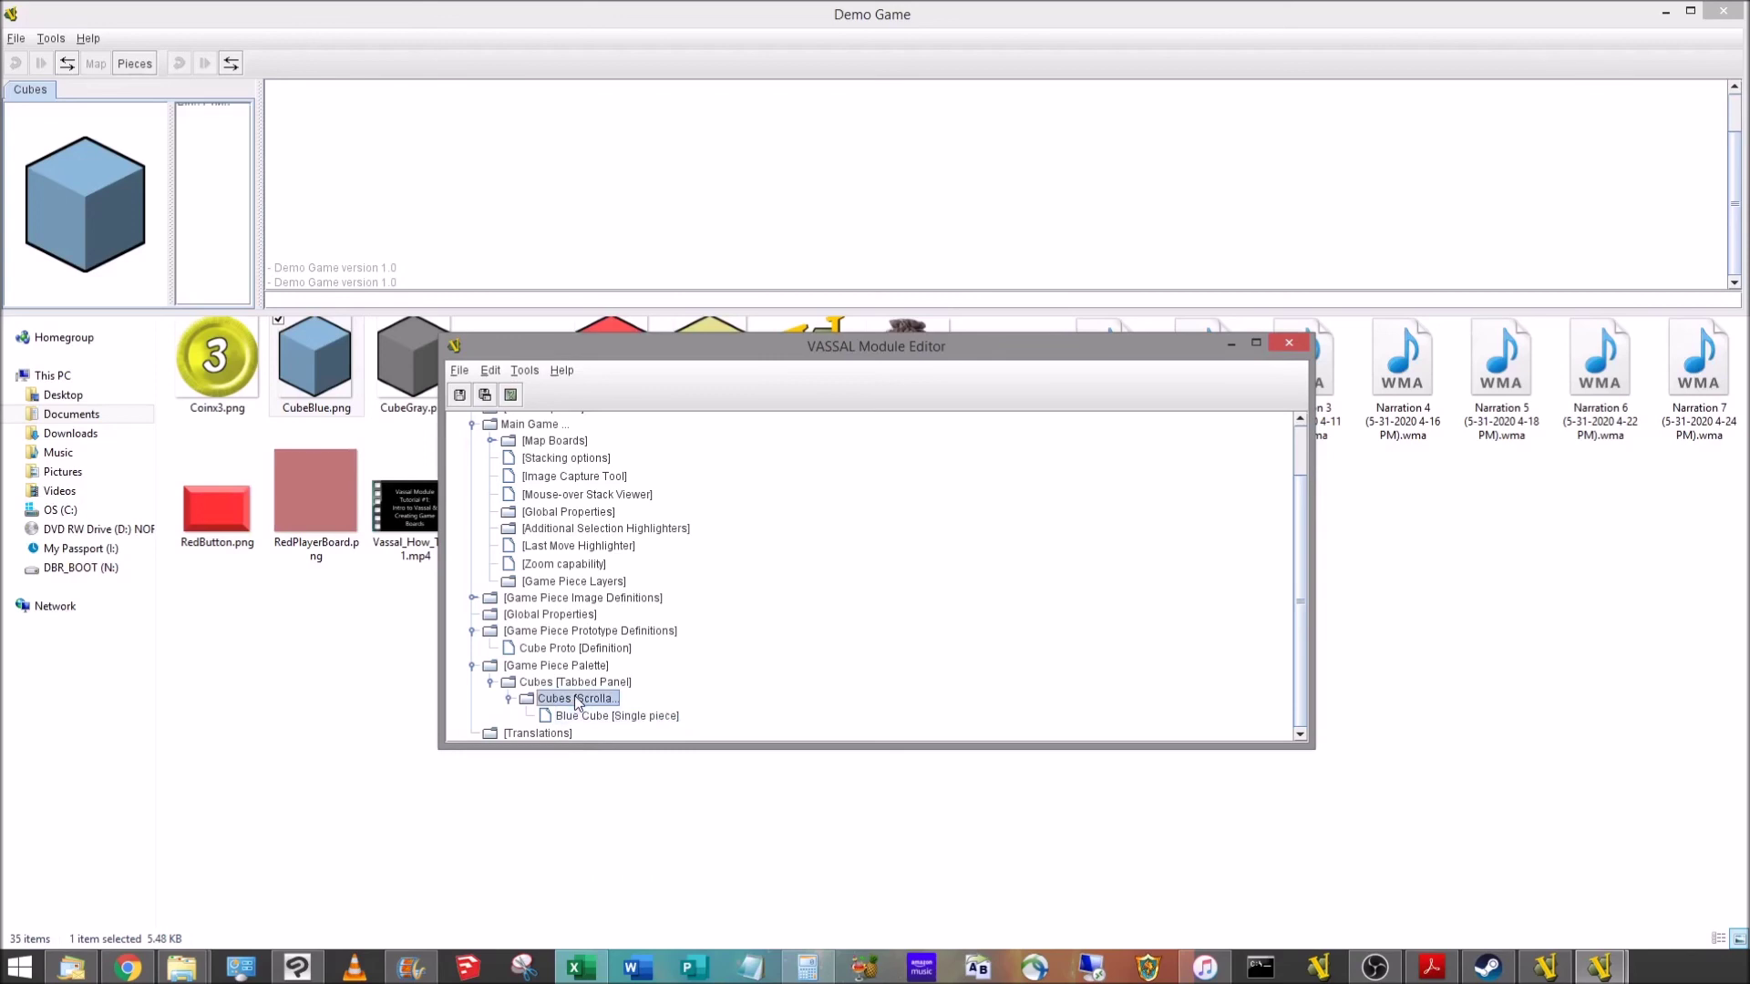
right_click(576, 702)
click(618, 833)
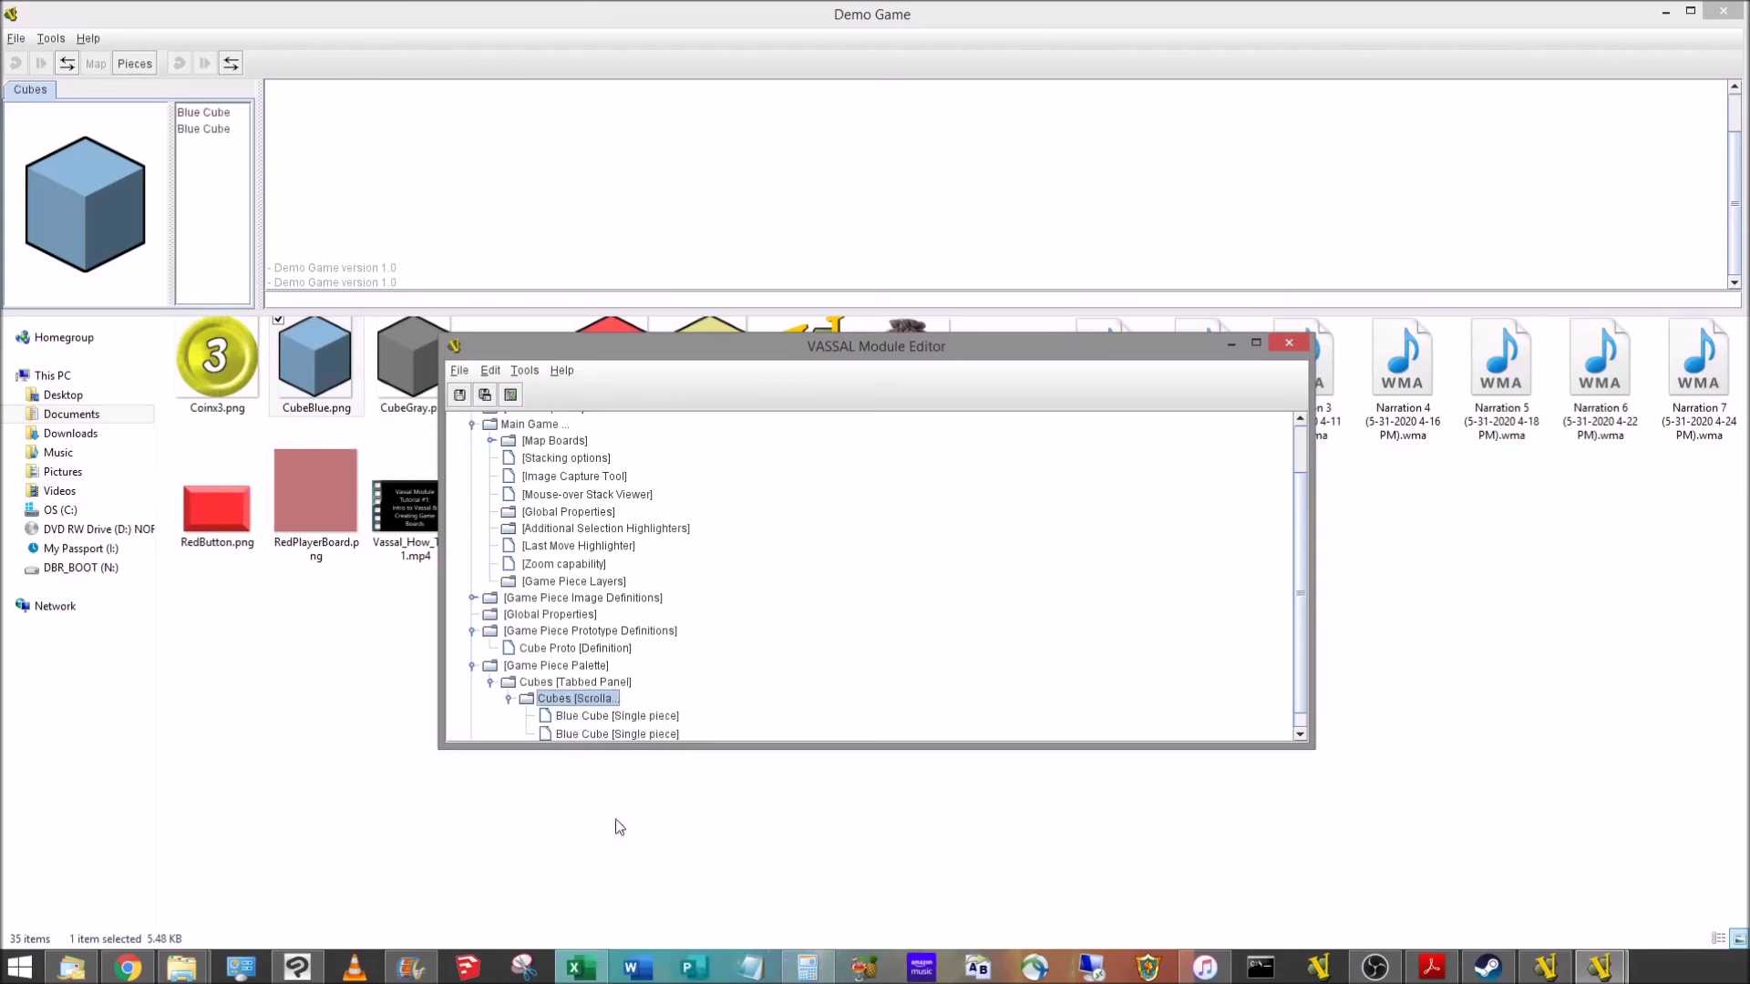
Step: Rename the second Blue Cube piece as Red Cube, change its image to CubeRed.png, and accept the piece
scroll(629, 718, down, 1)
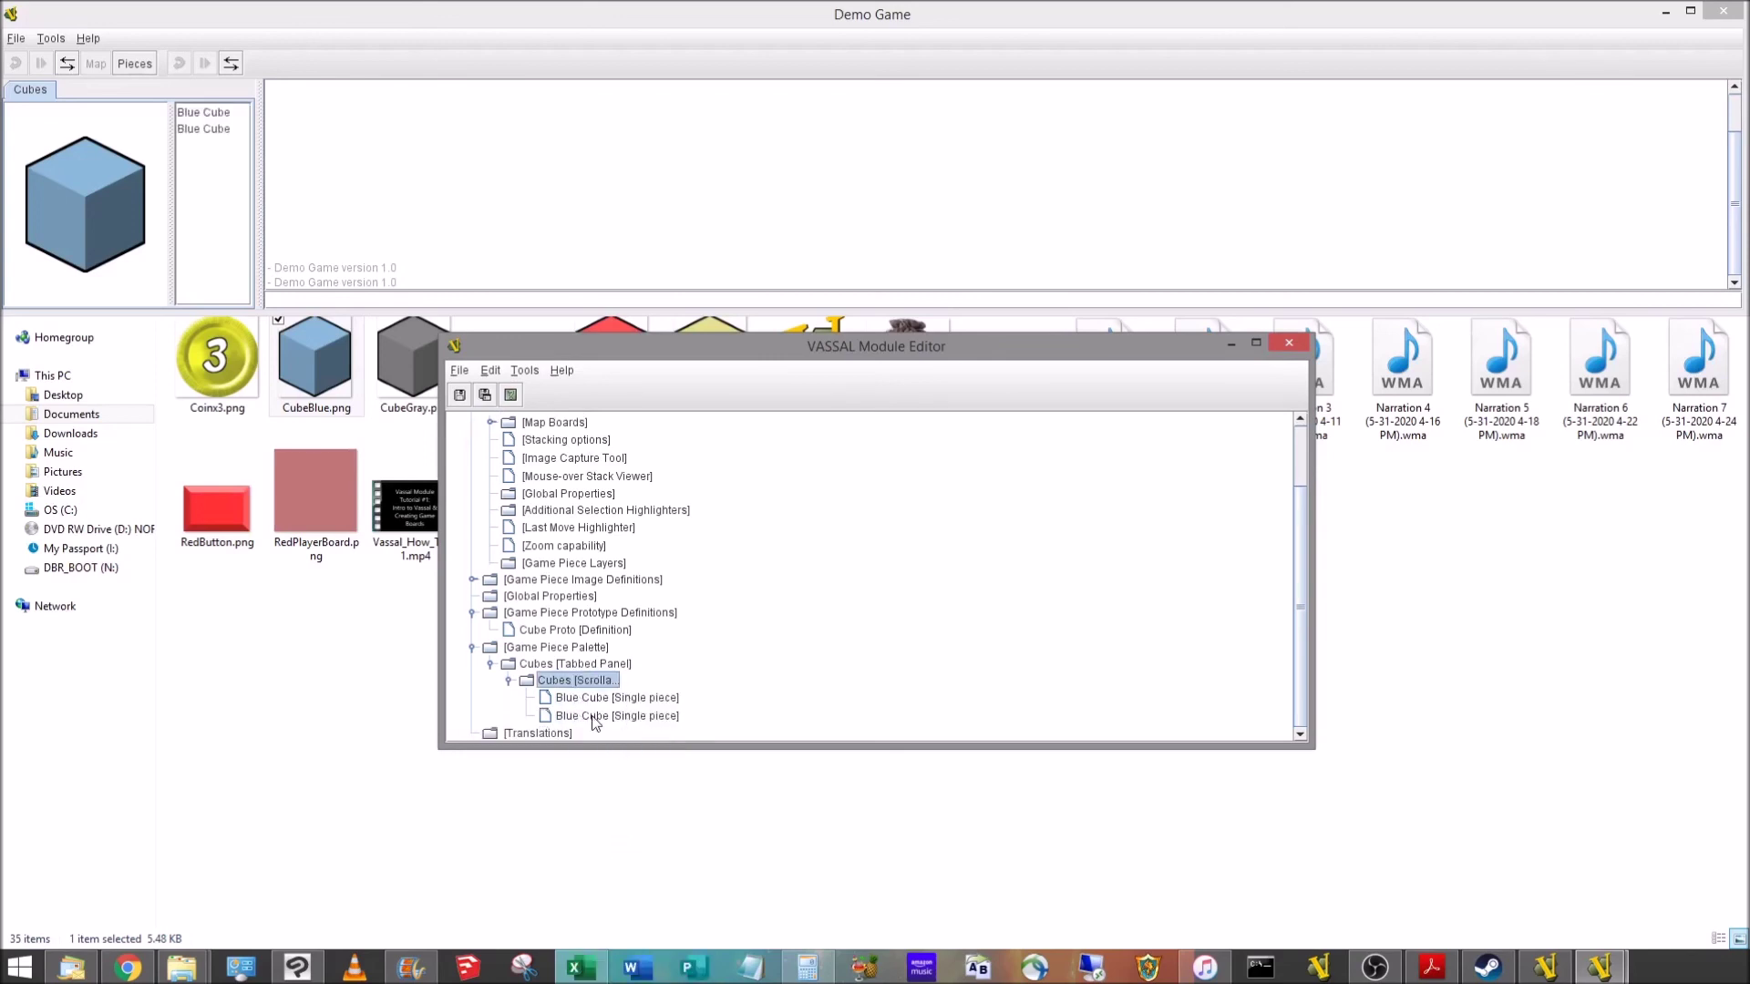
double_click(592, 716)
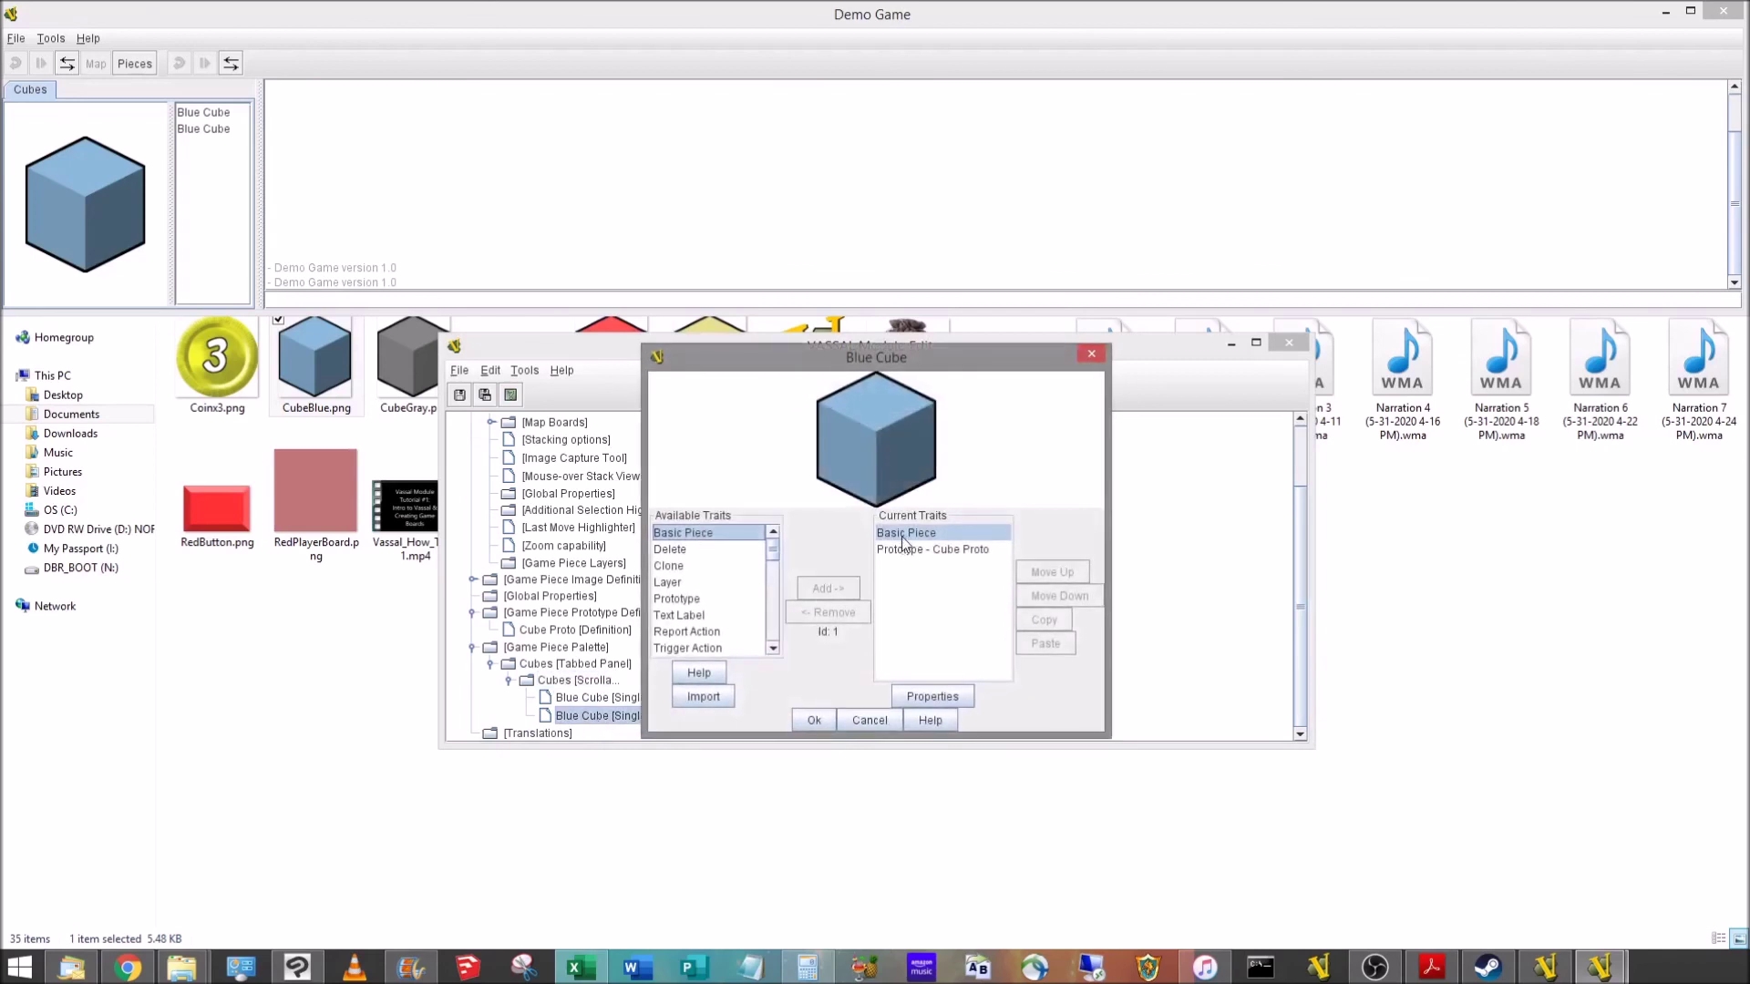
double_click(902, 536)
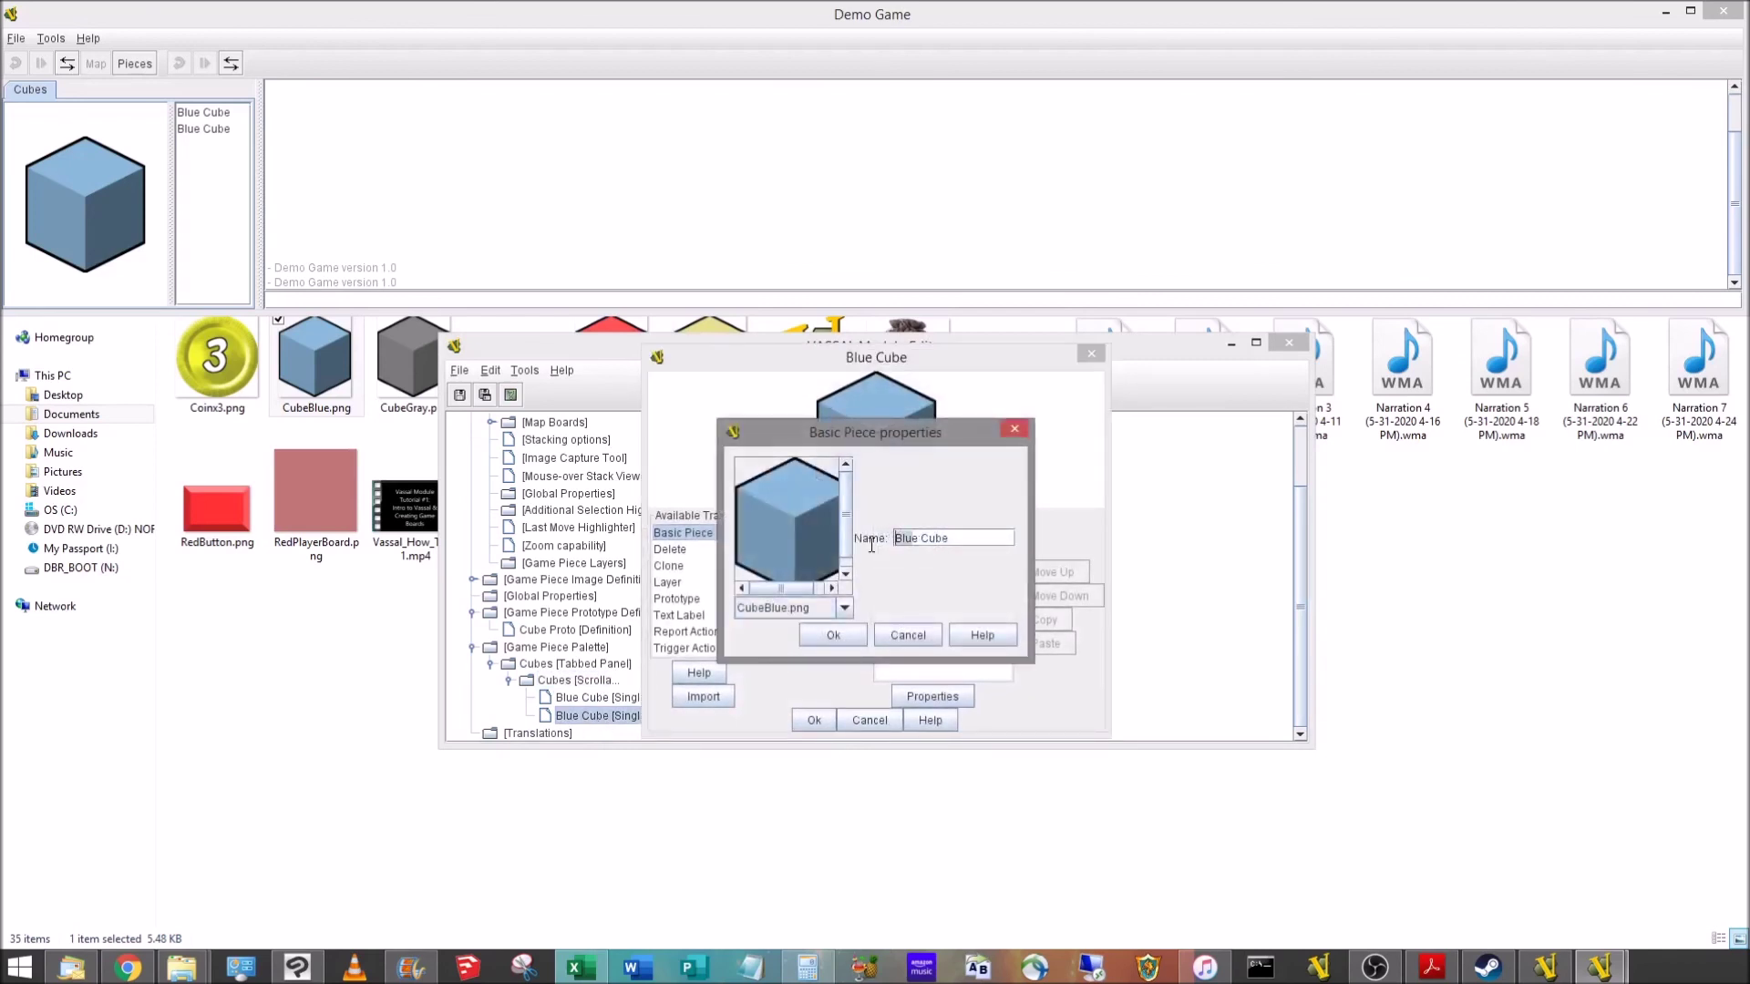
text(Red)
click(789, 538)
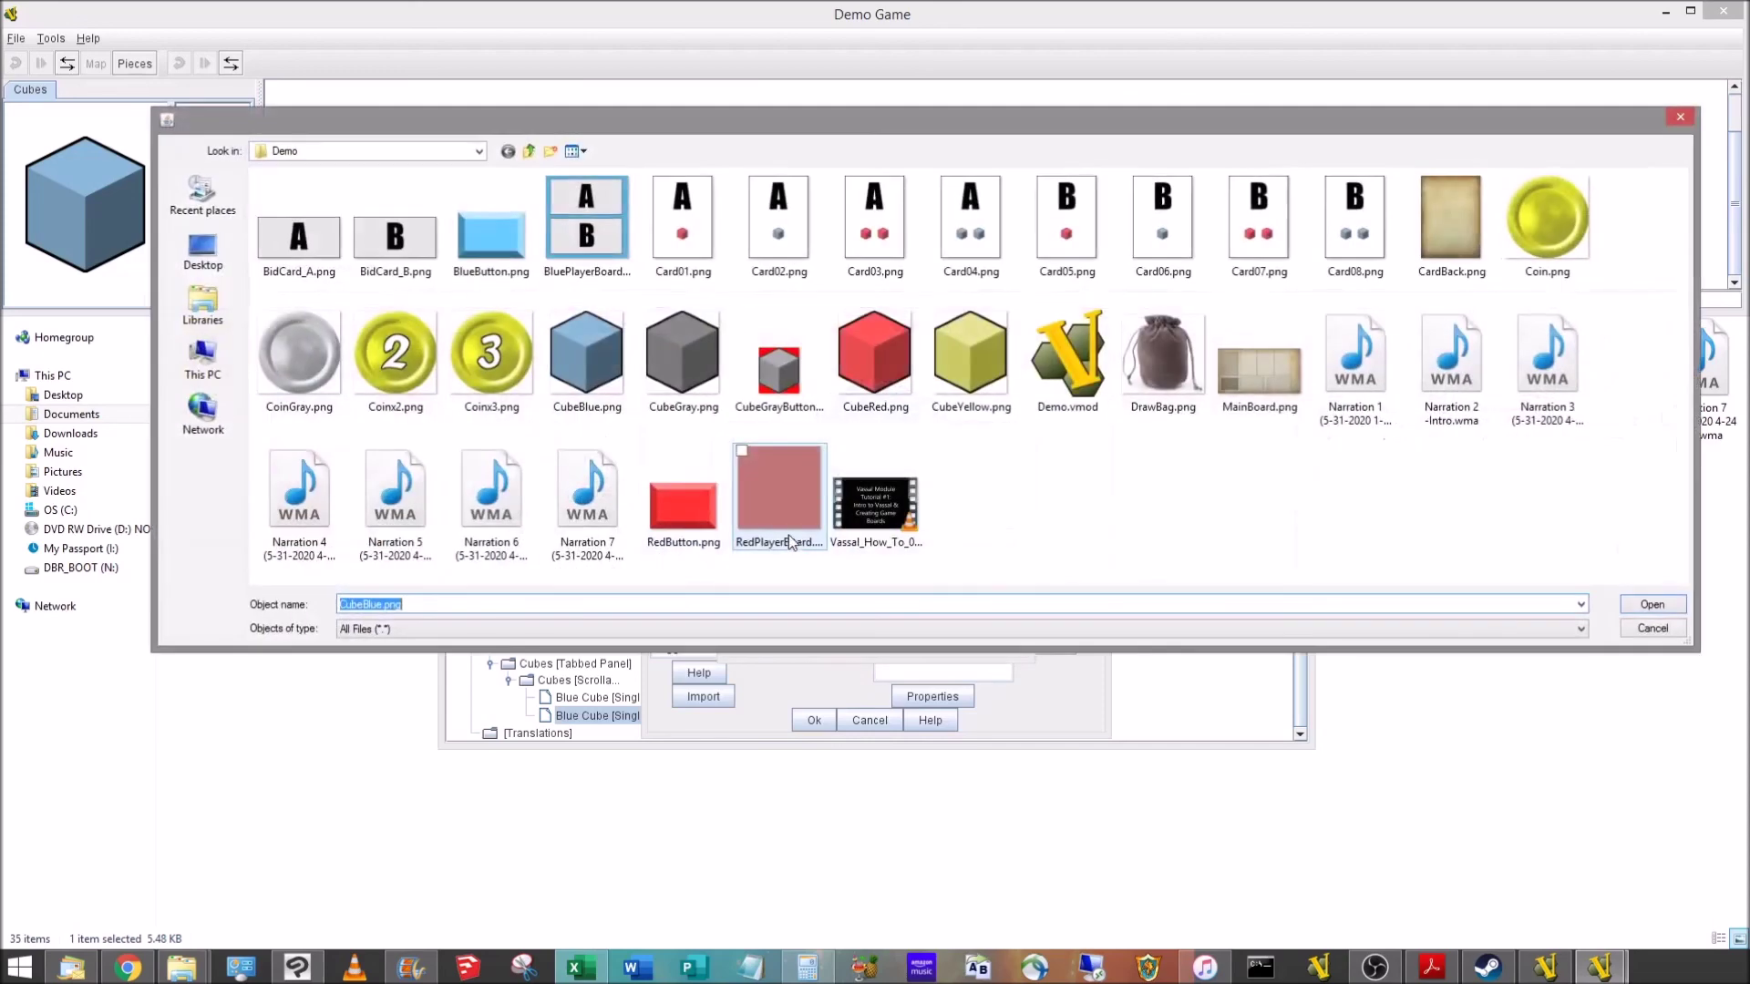
click(895, 352)
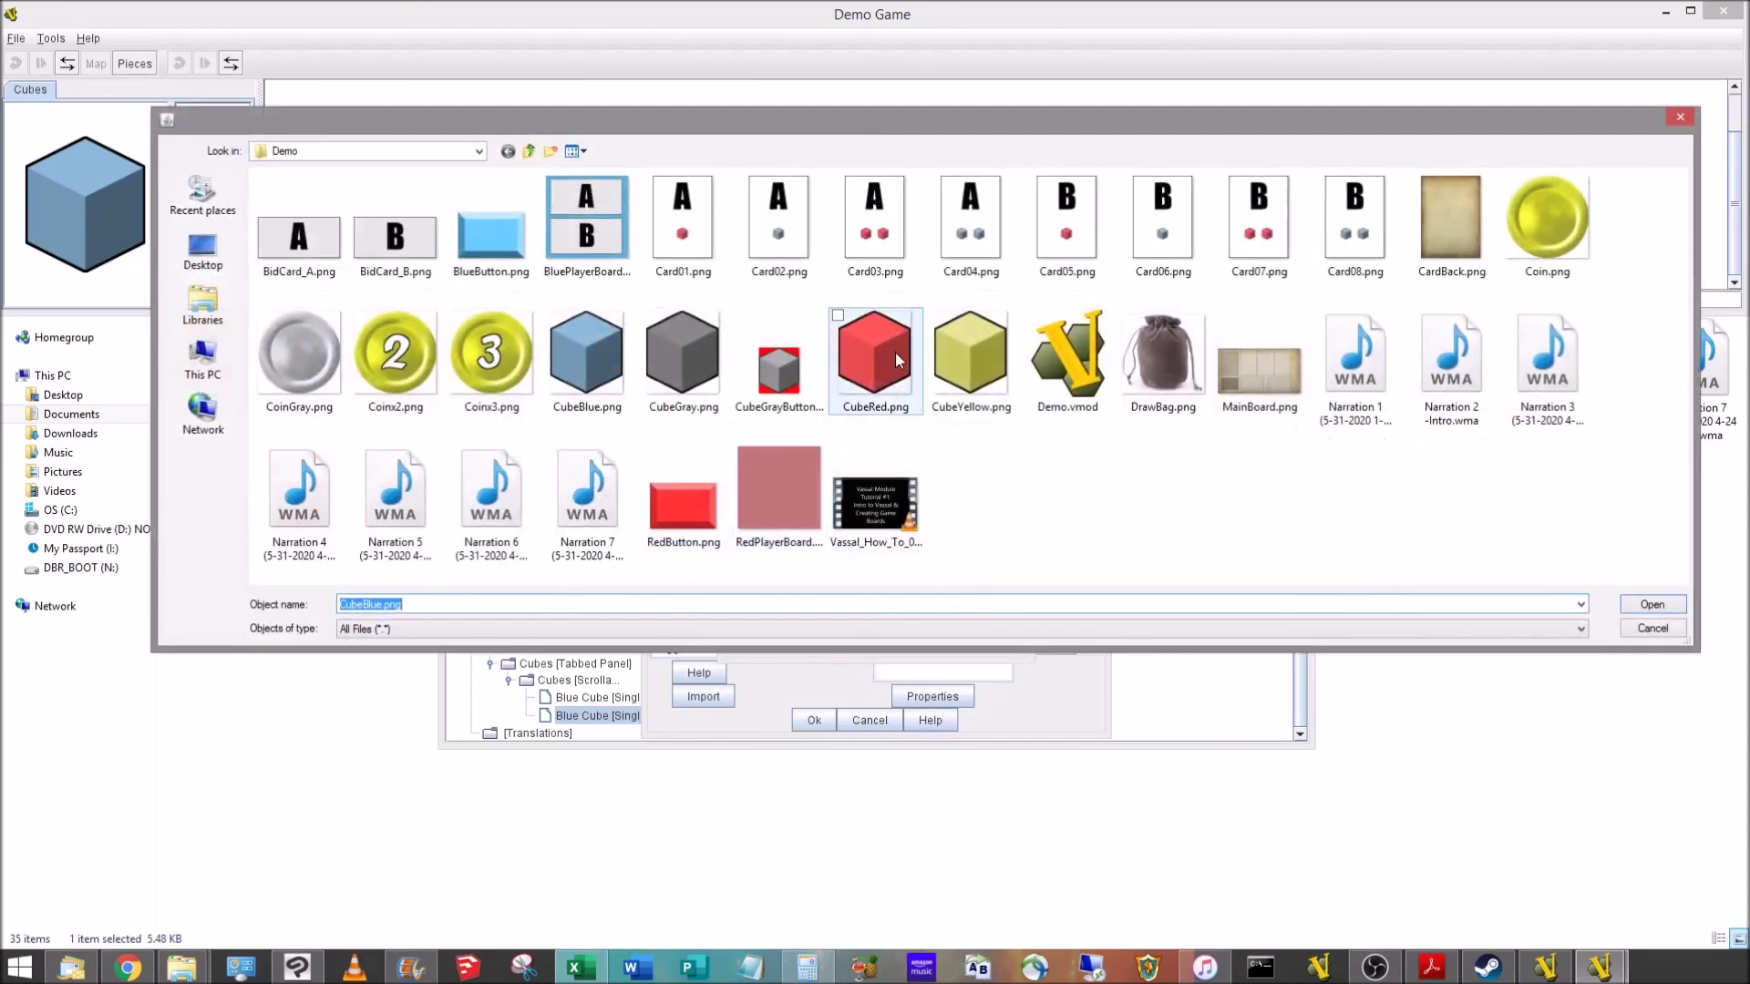
click(1655, 604)
click(824, 635)
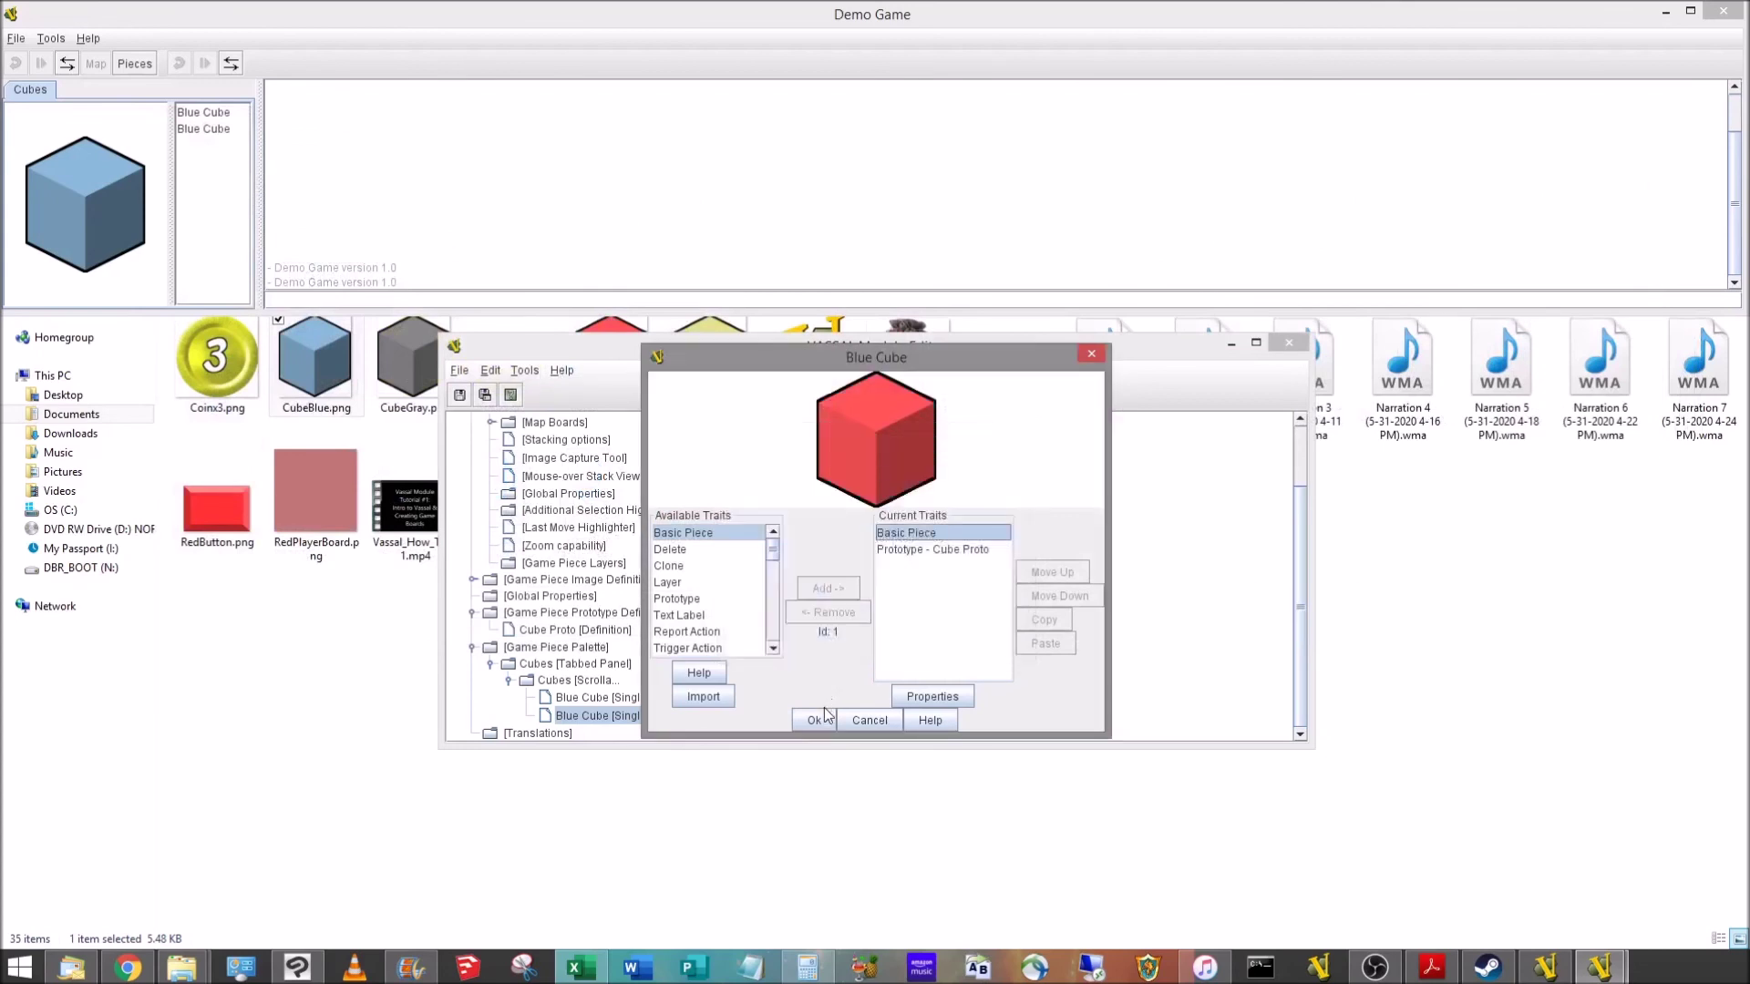
click(824, 717)
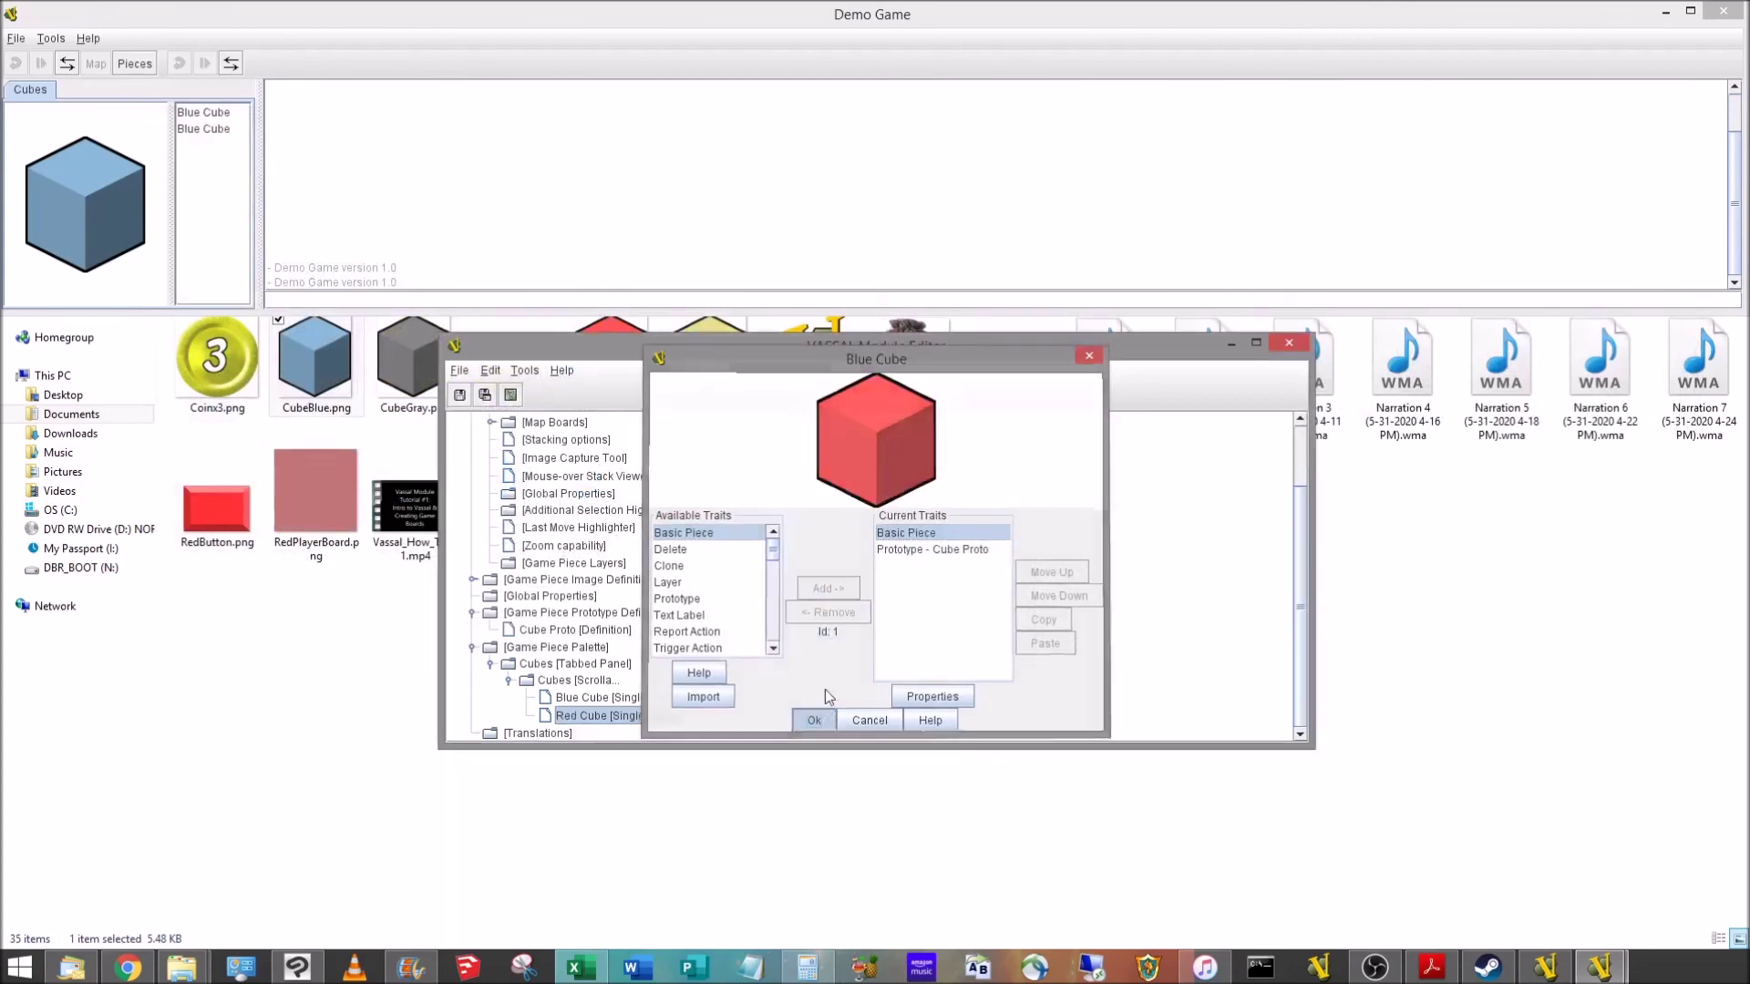
Step: Copy the Red Cube piece and paste the duplicate into the Cubes scrollable list
right_click(574, 714)
click(598, 822)
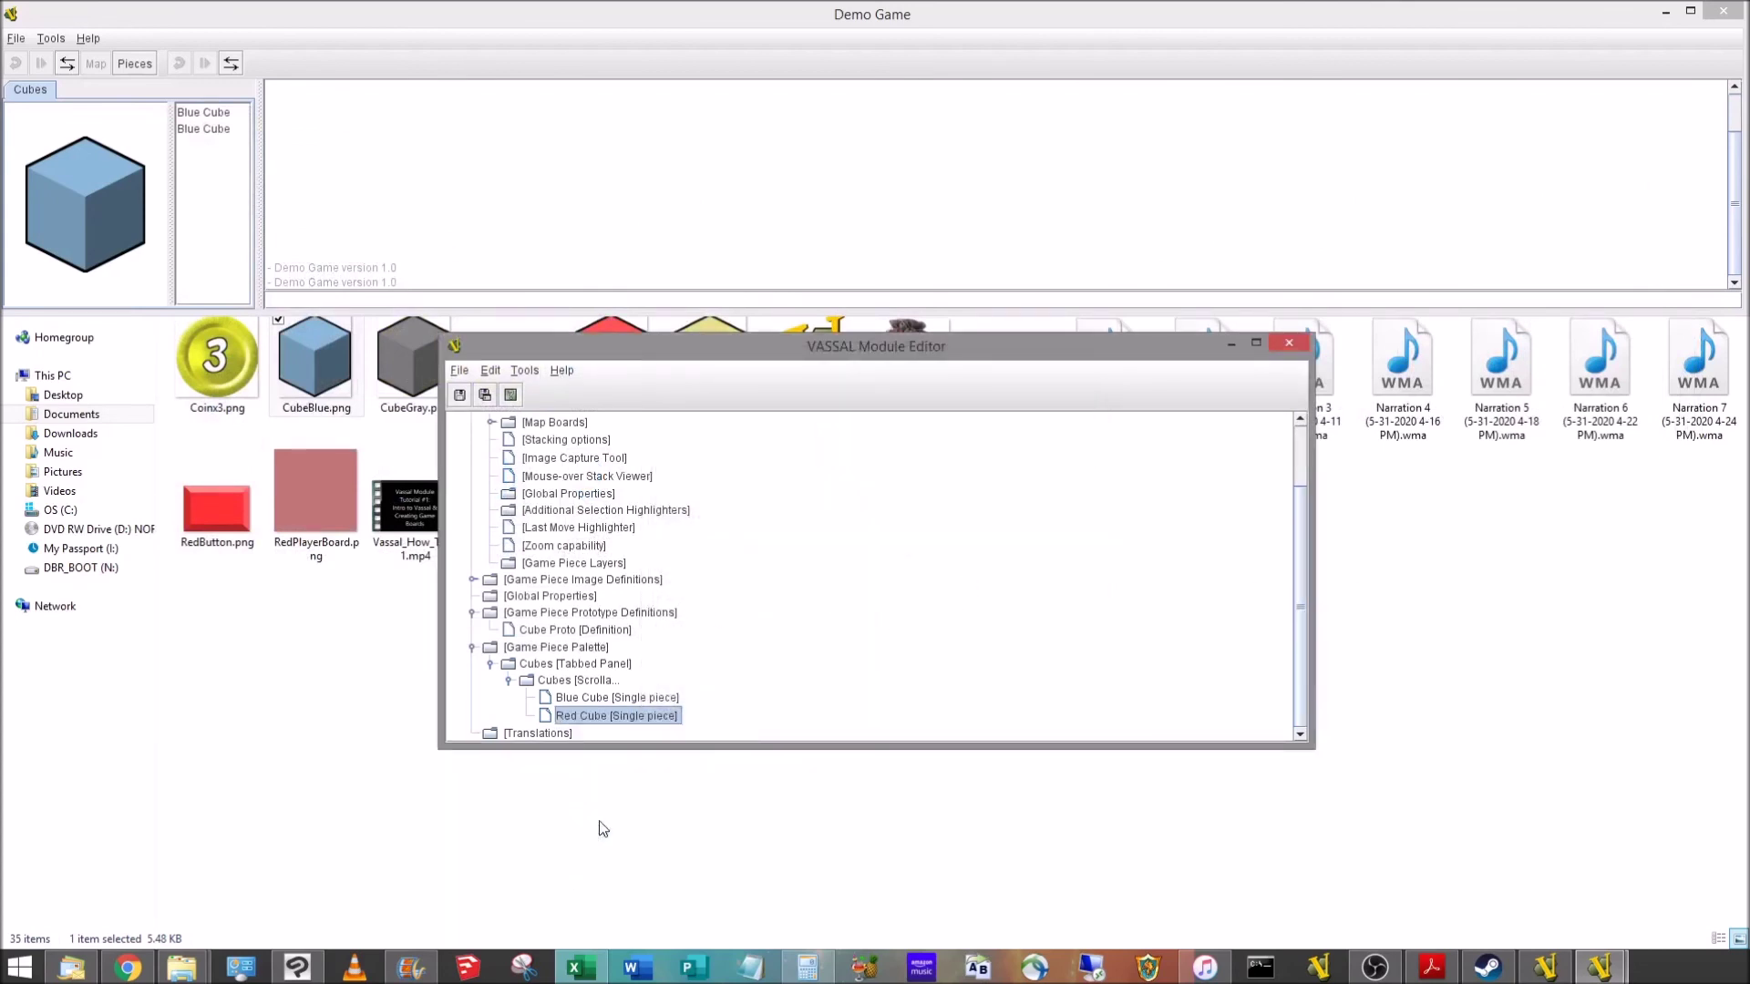
right_click(587, 691)
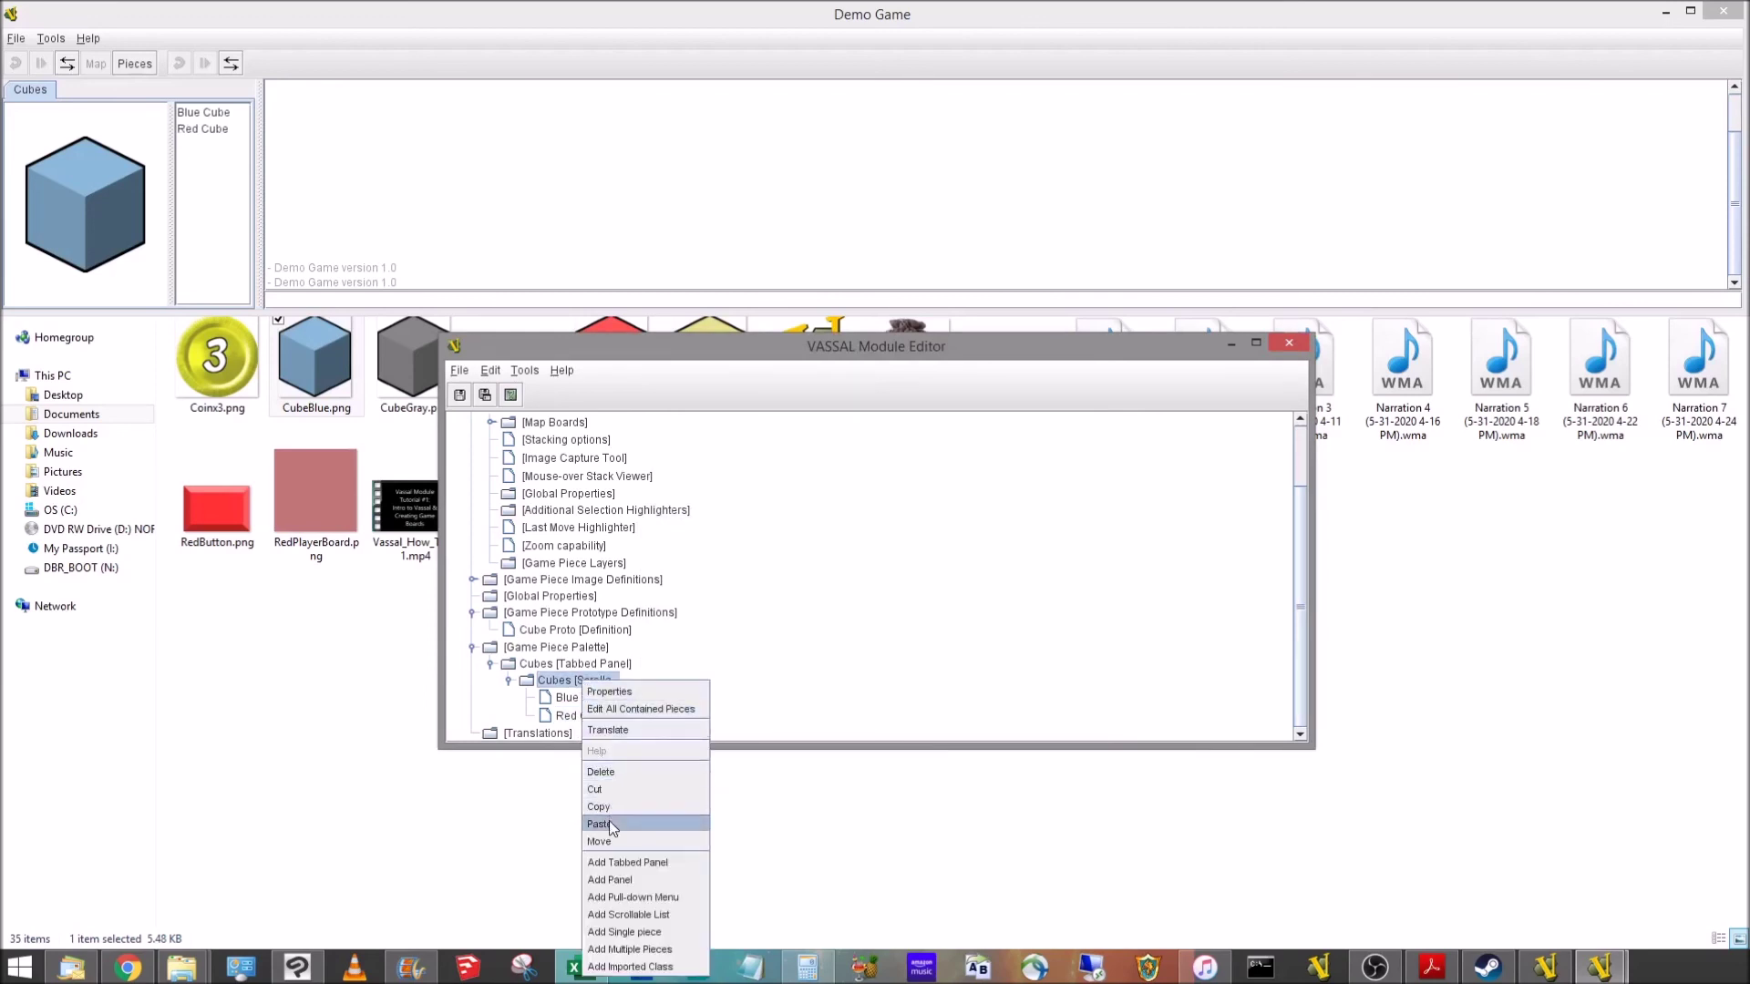
click(609, 823)
Step: Rename the second Red Cube piece as Yellow Cube, change its image to CubeYellow.png, and accept the piece
double_click(591, 716)
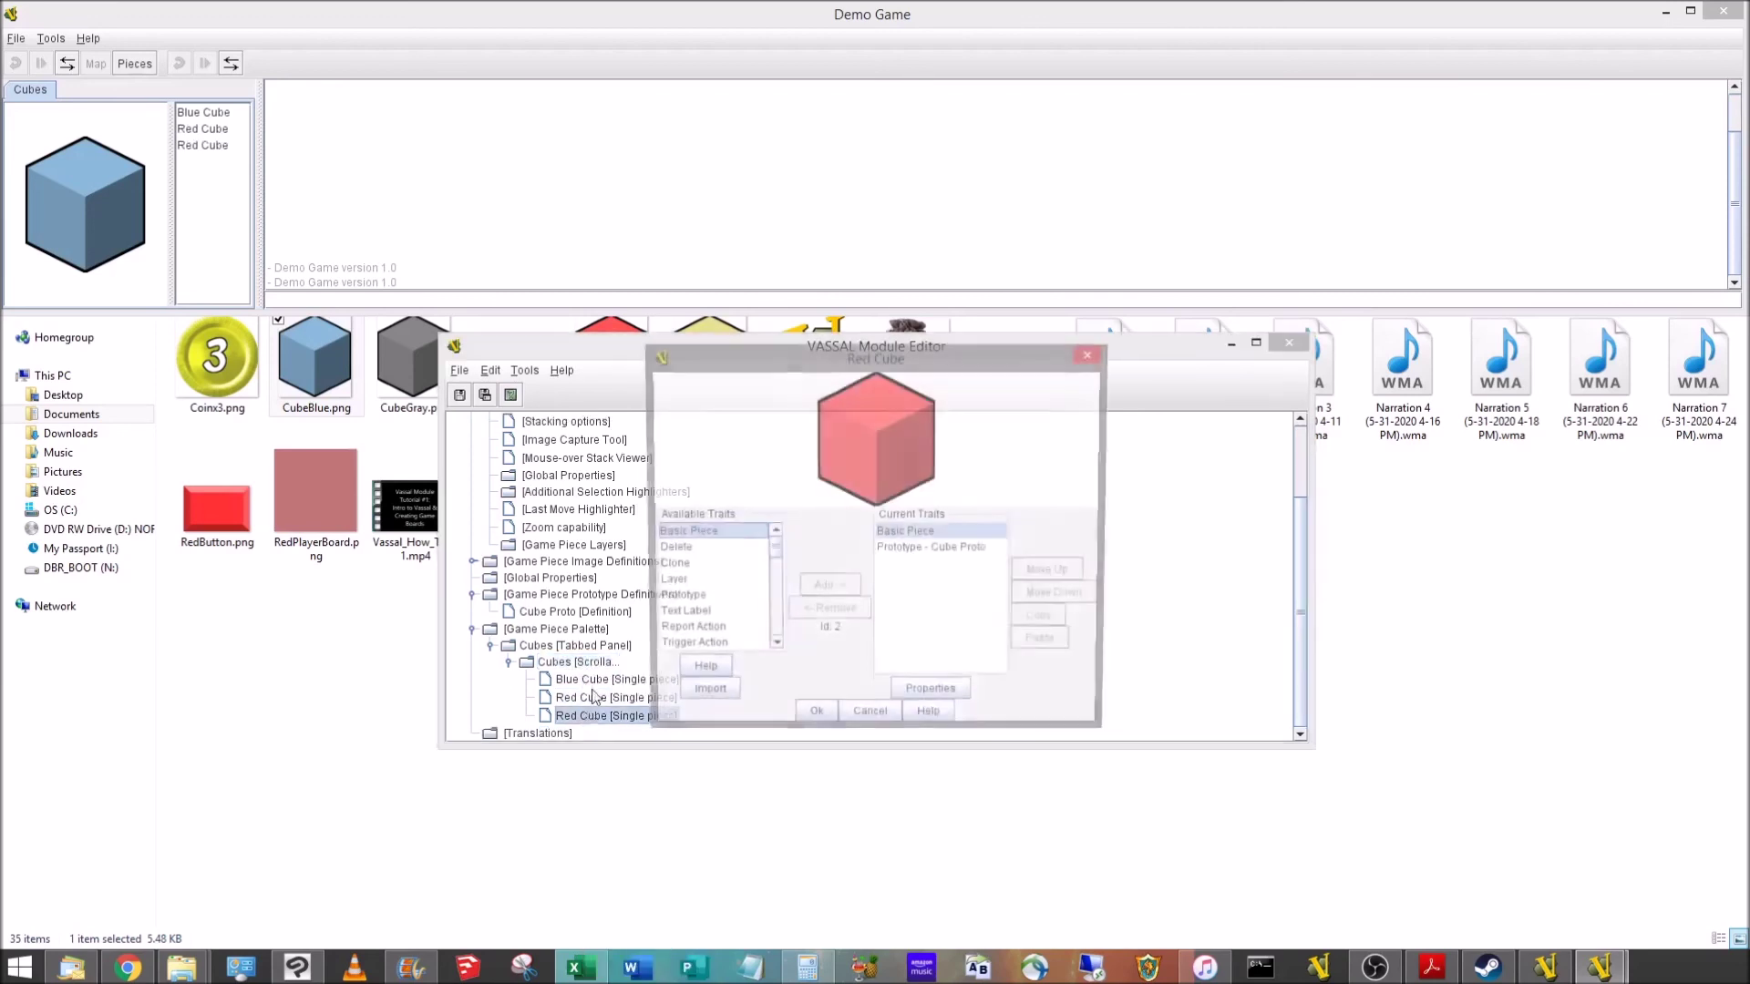
double_click(903, 530)
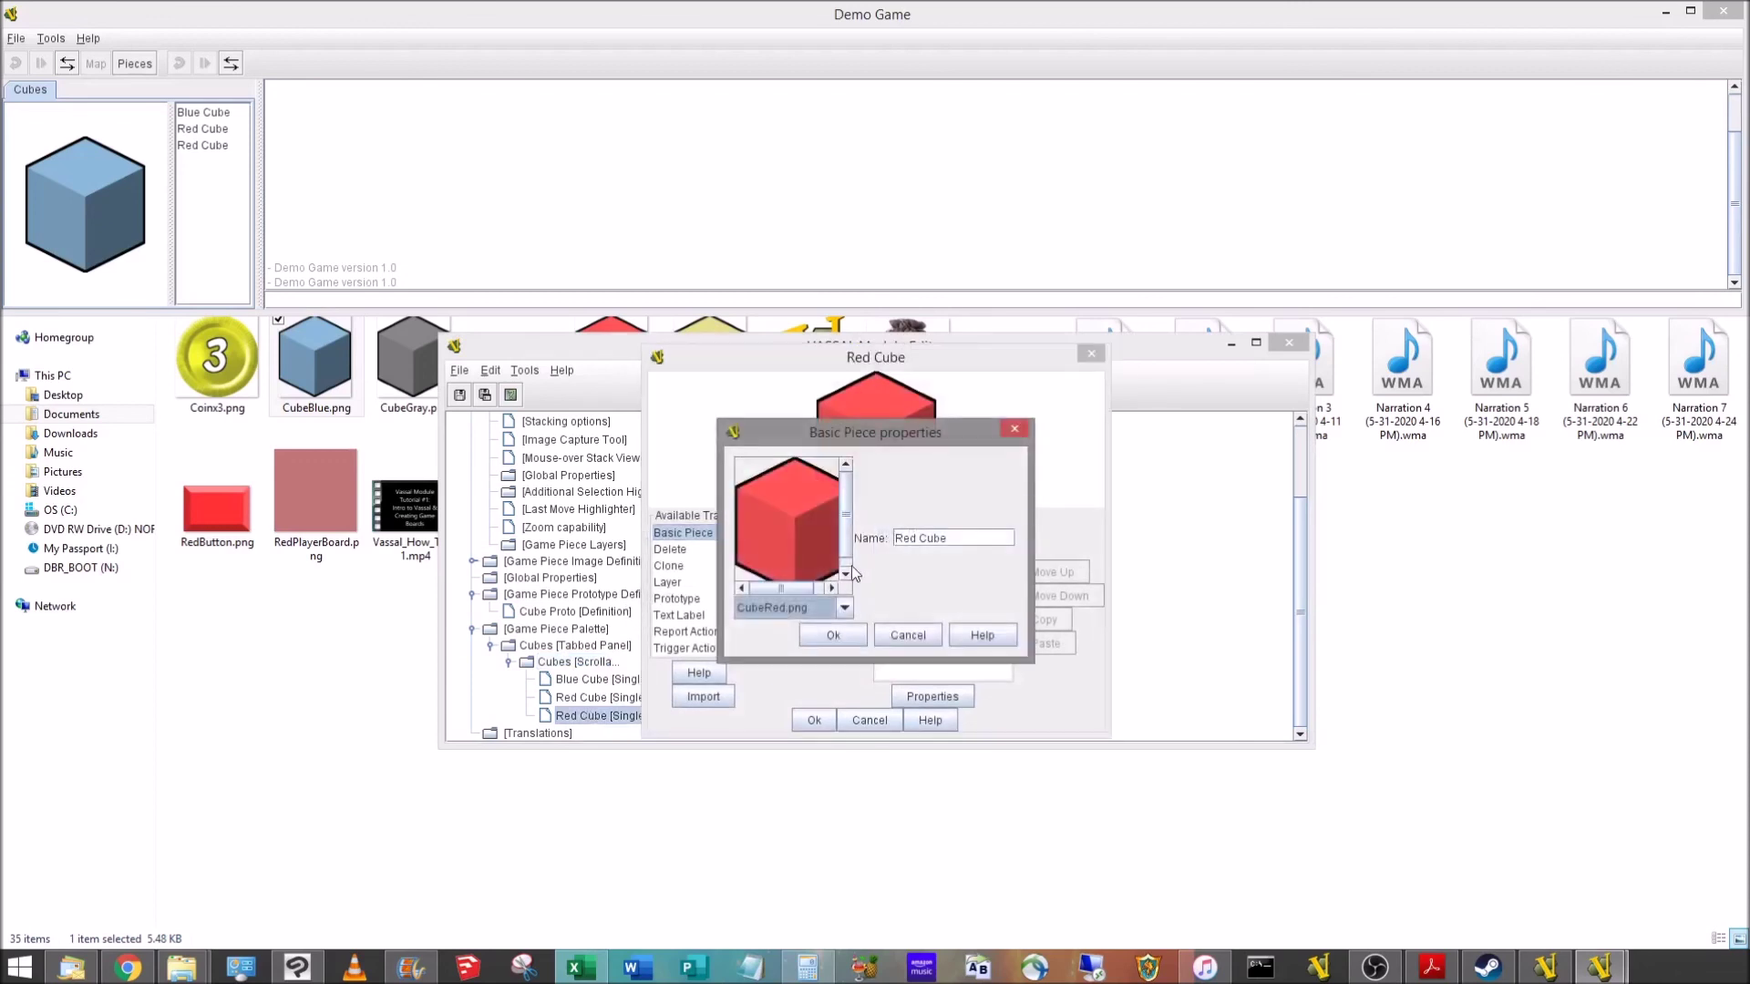
drag(916, 545, 863, 543)
text(Y)
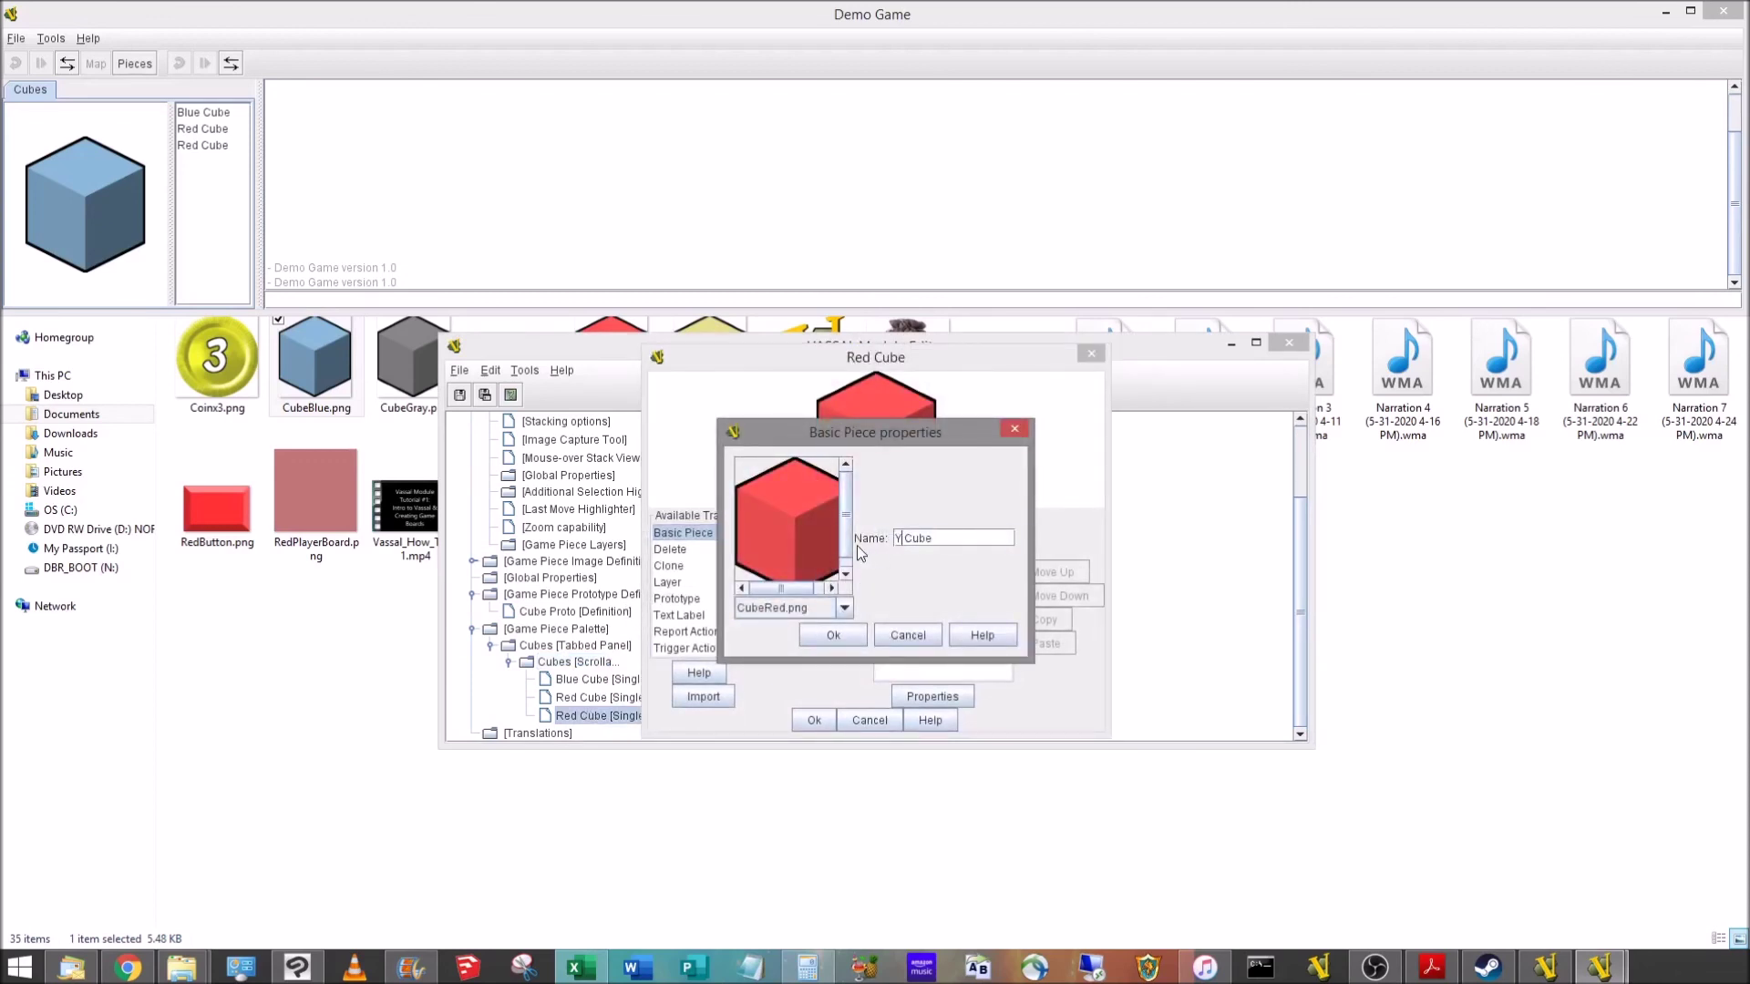
text(ellow)
click(806, 532)
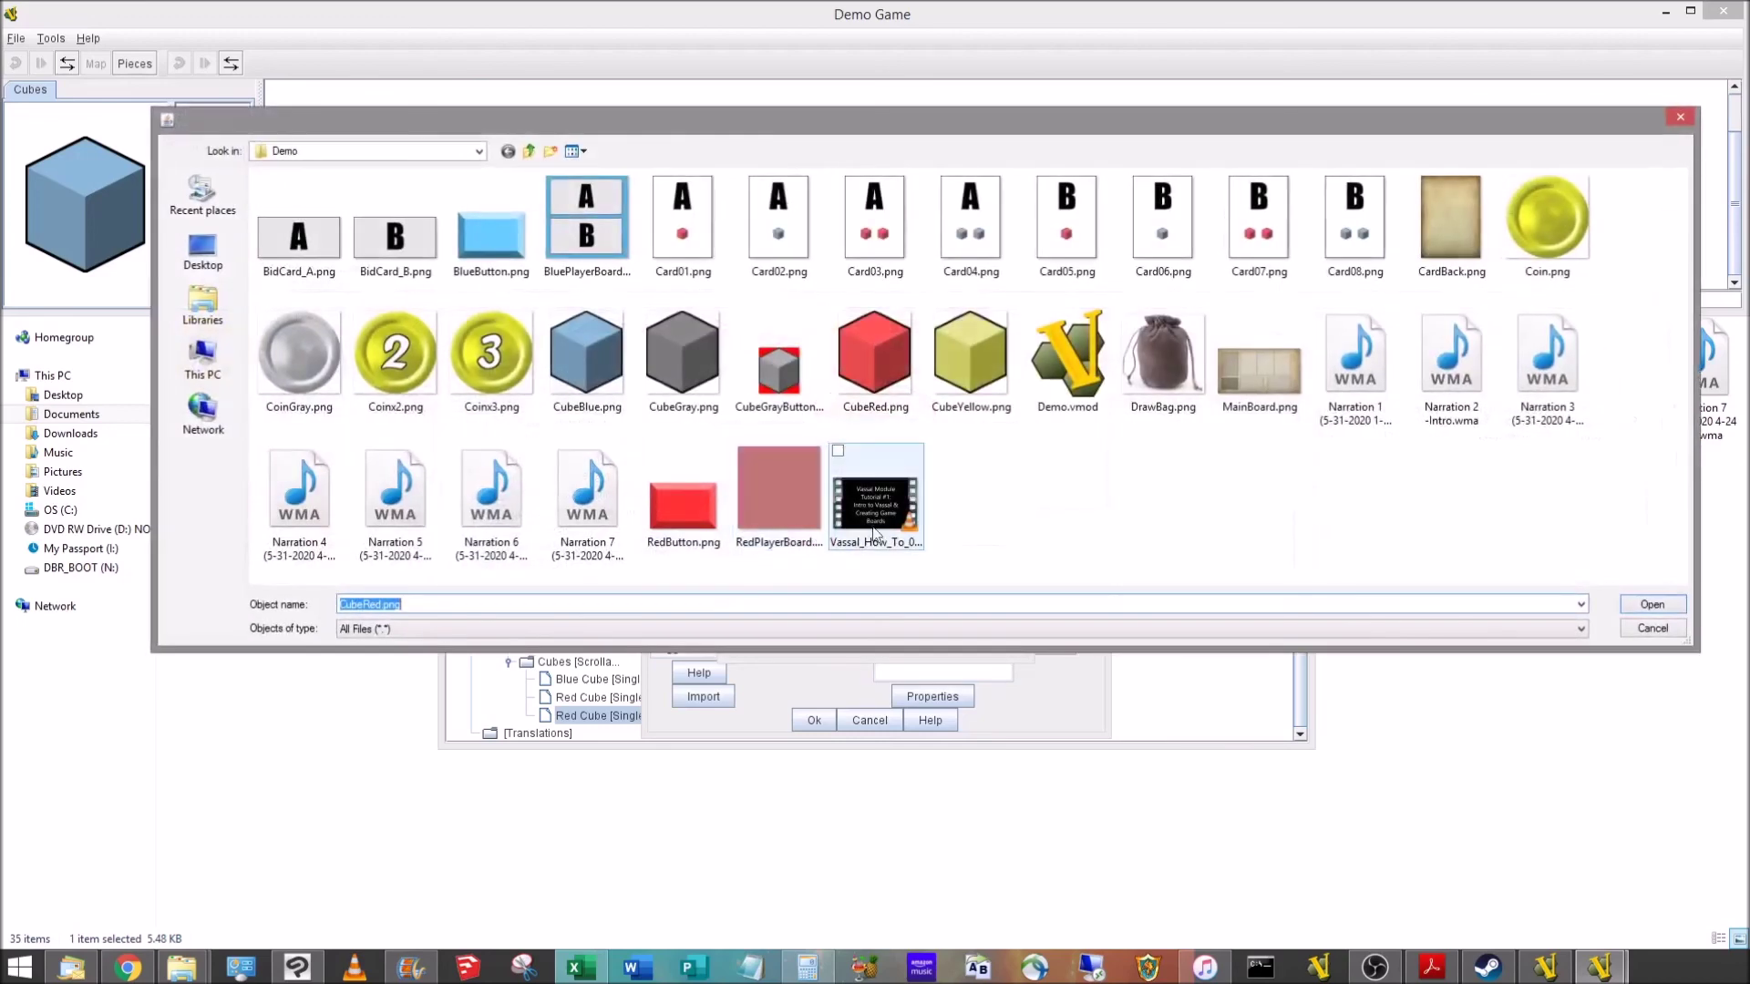
click(971, 360)
click(1651, 605)
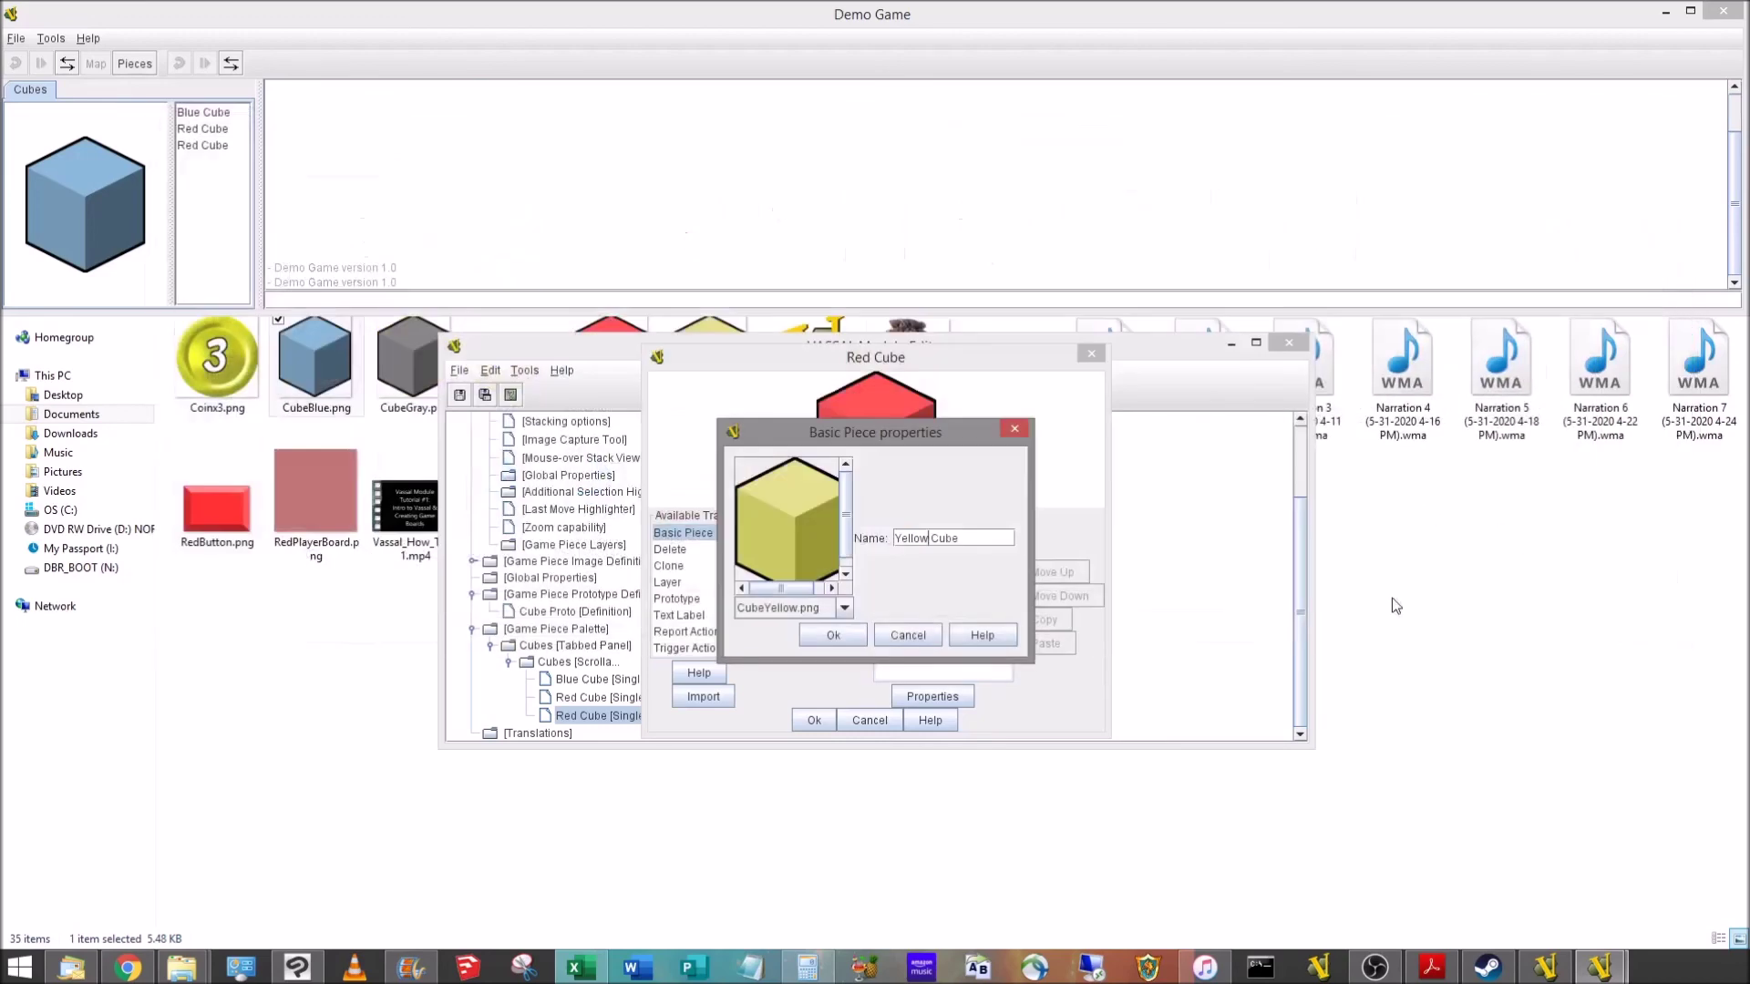
click(857, 636)
click(818, 719)
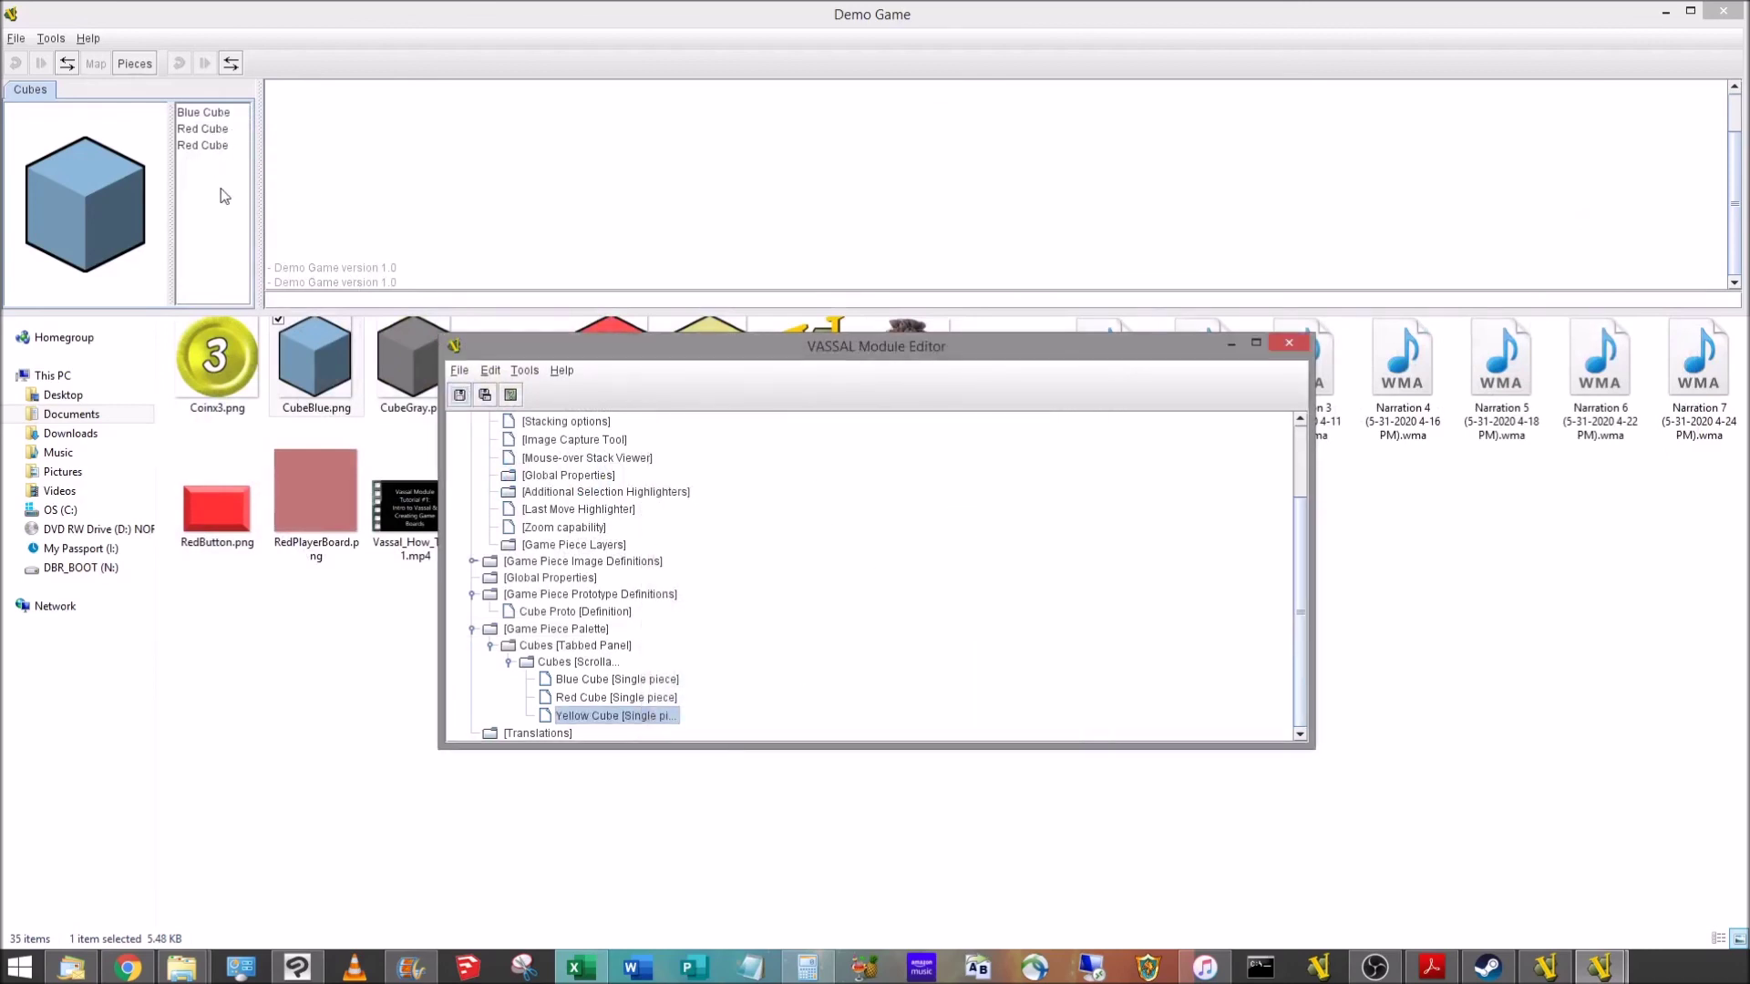
Step: Preview the yellow, red and blue cubes in the game piece palette
click(208, 147)
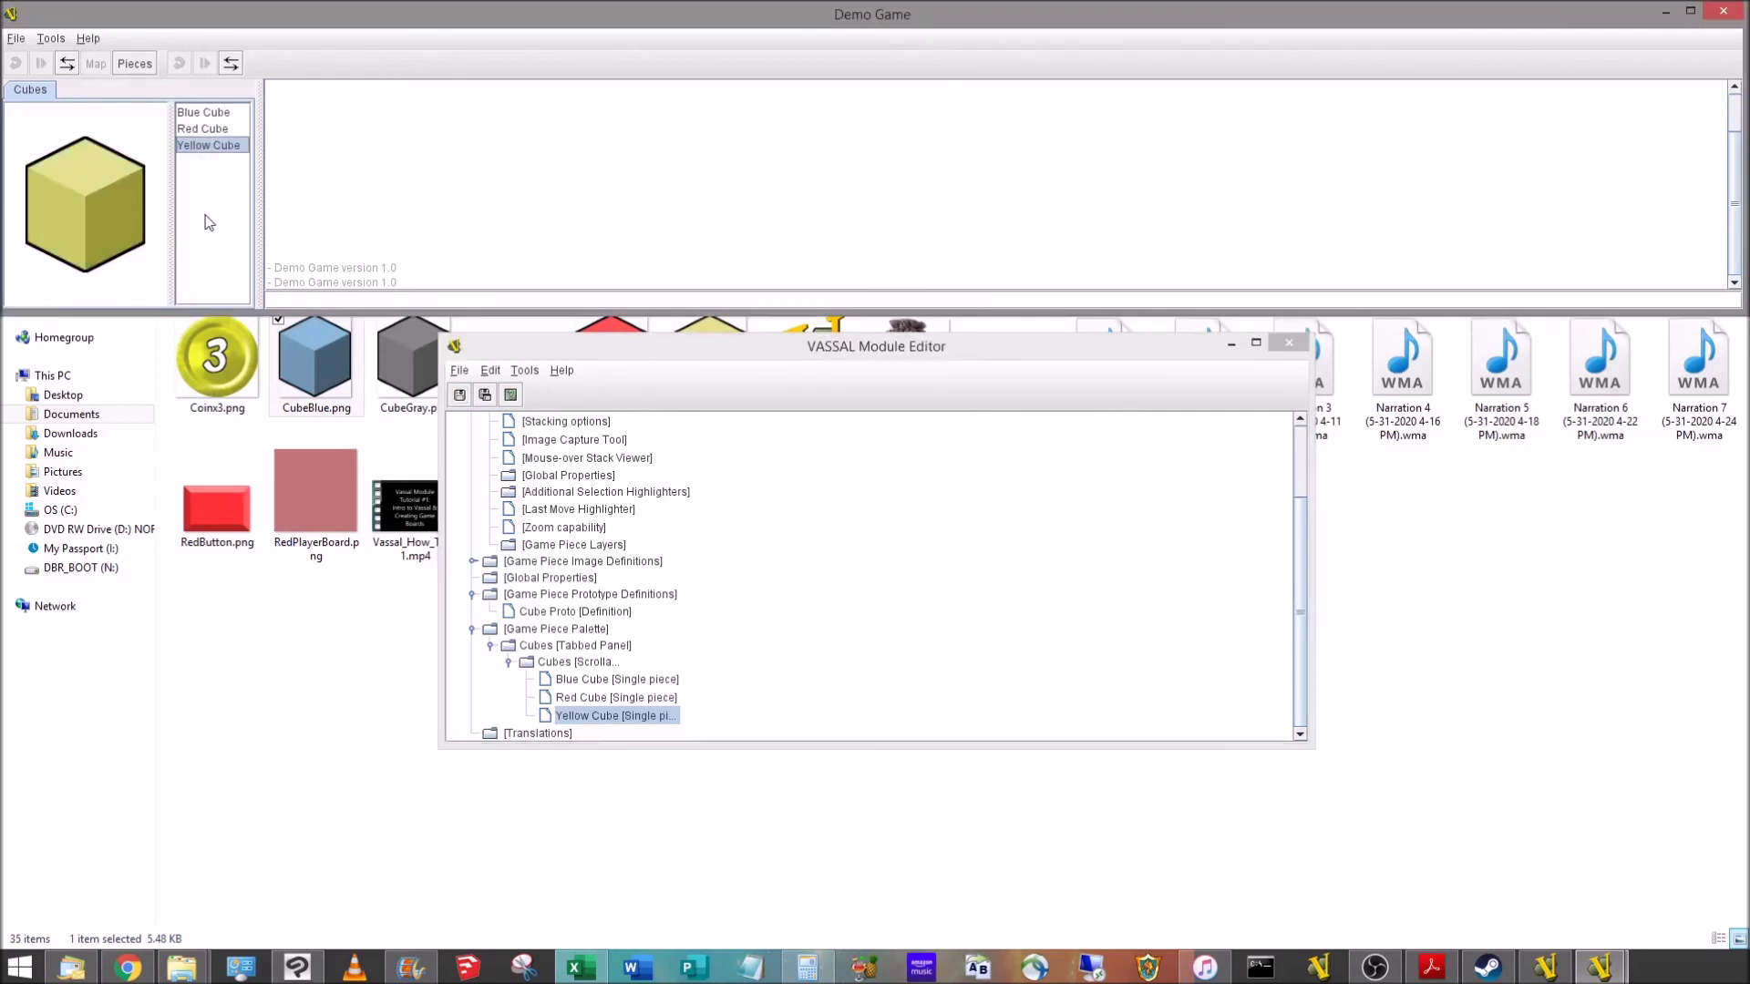
click(187, 130)
click(190, 116)
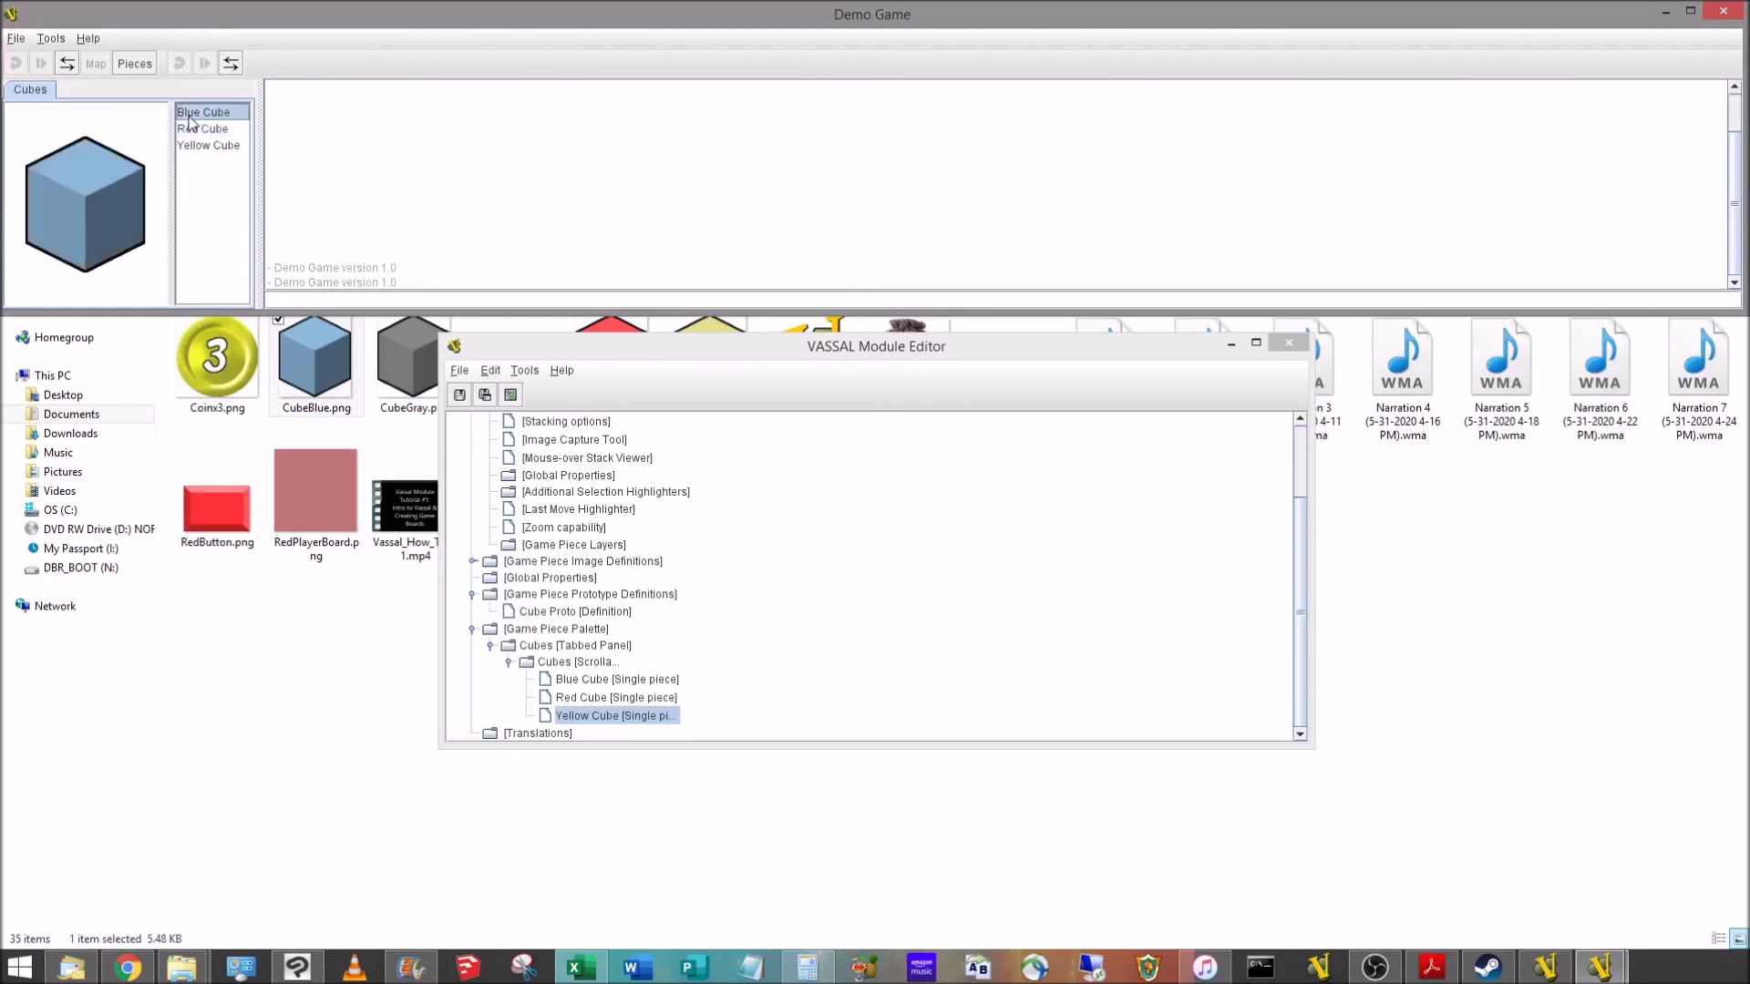
click(215, 129)
click(217, 146)
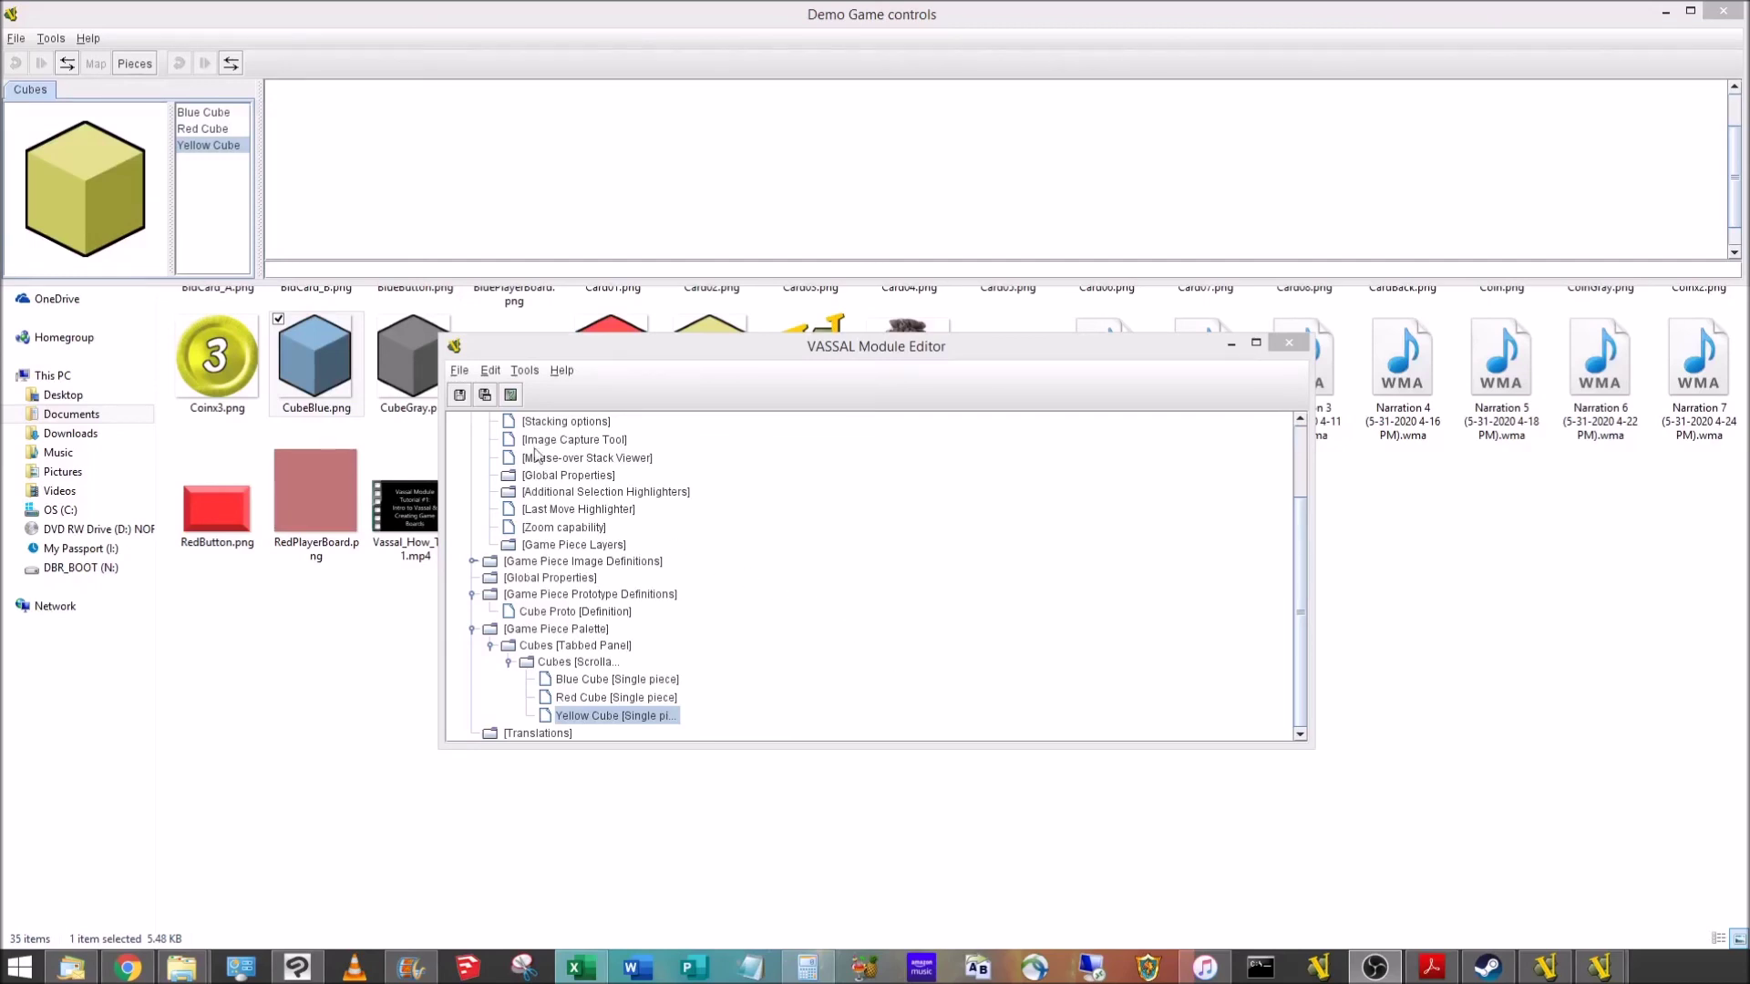
Step: Close the Demo Game module with its changes saved, and reopen it for editing from the module library
click(1714, 20)
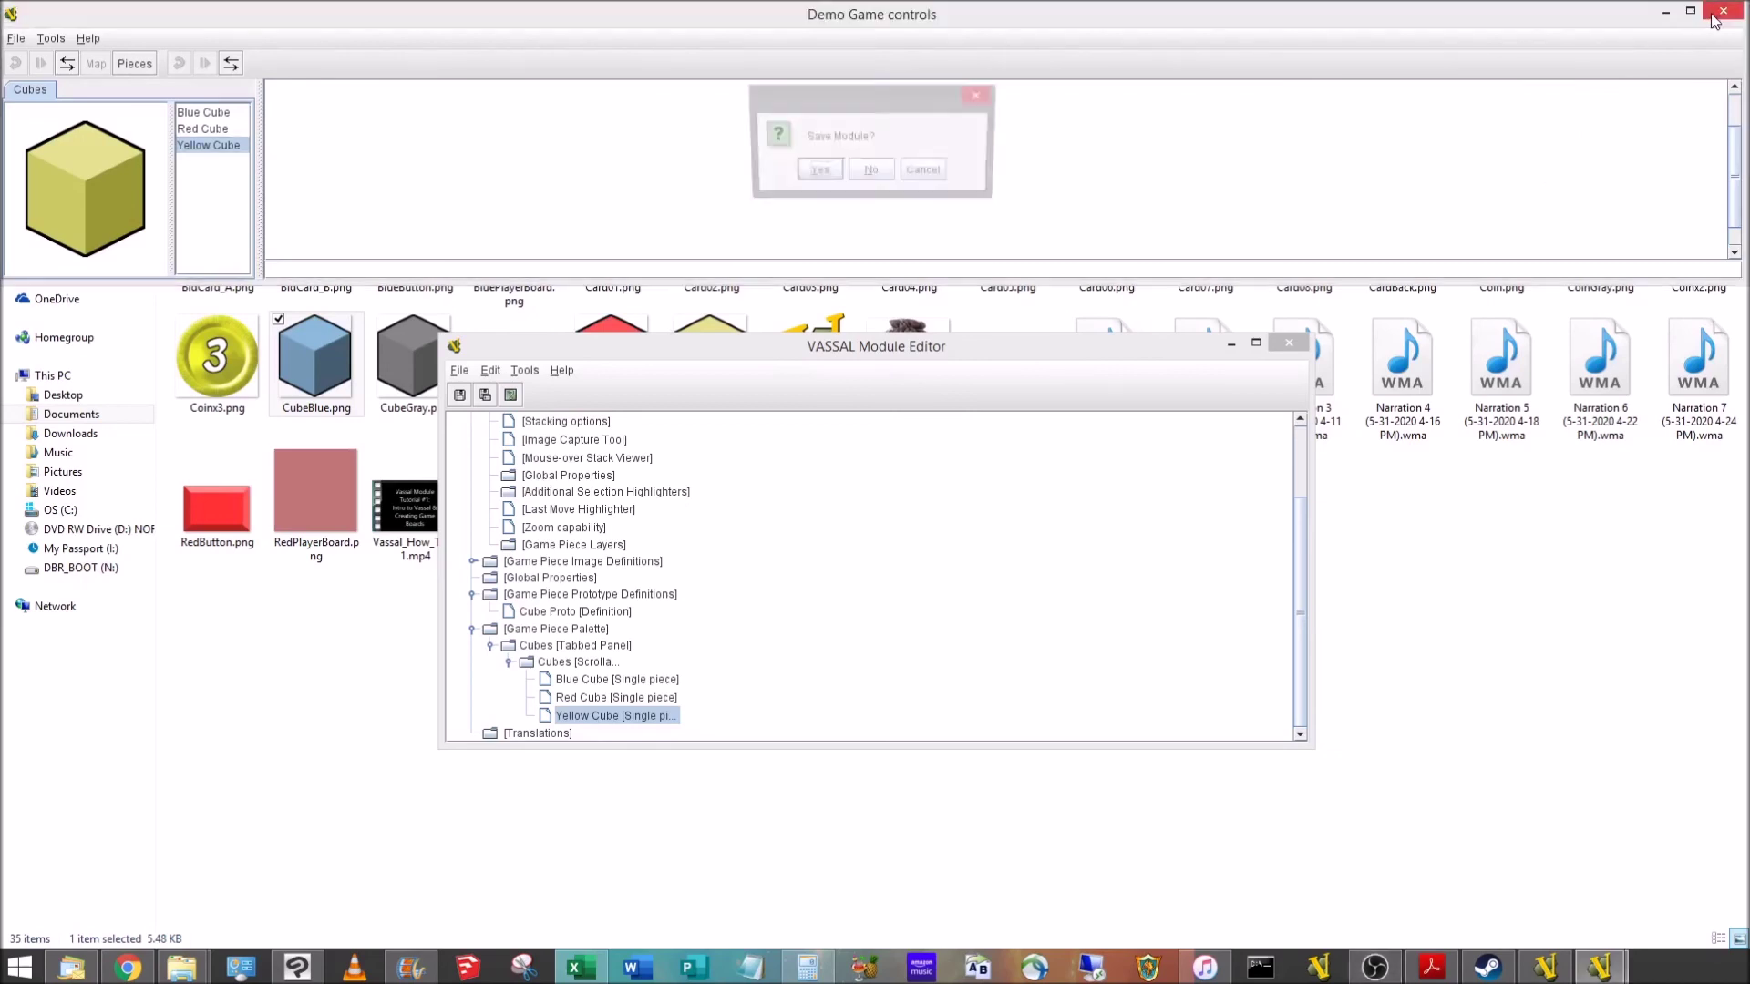
click(825, 168)
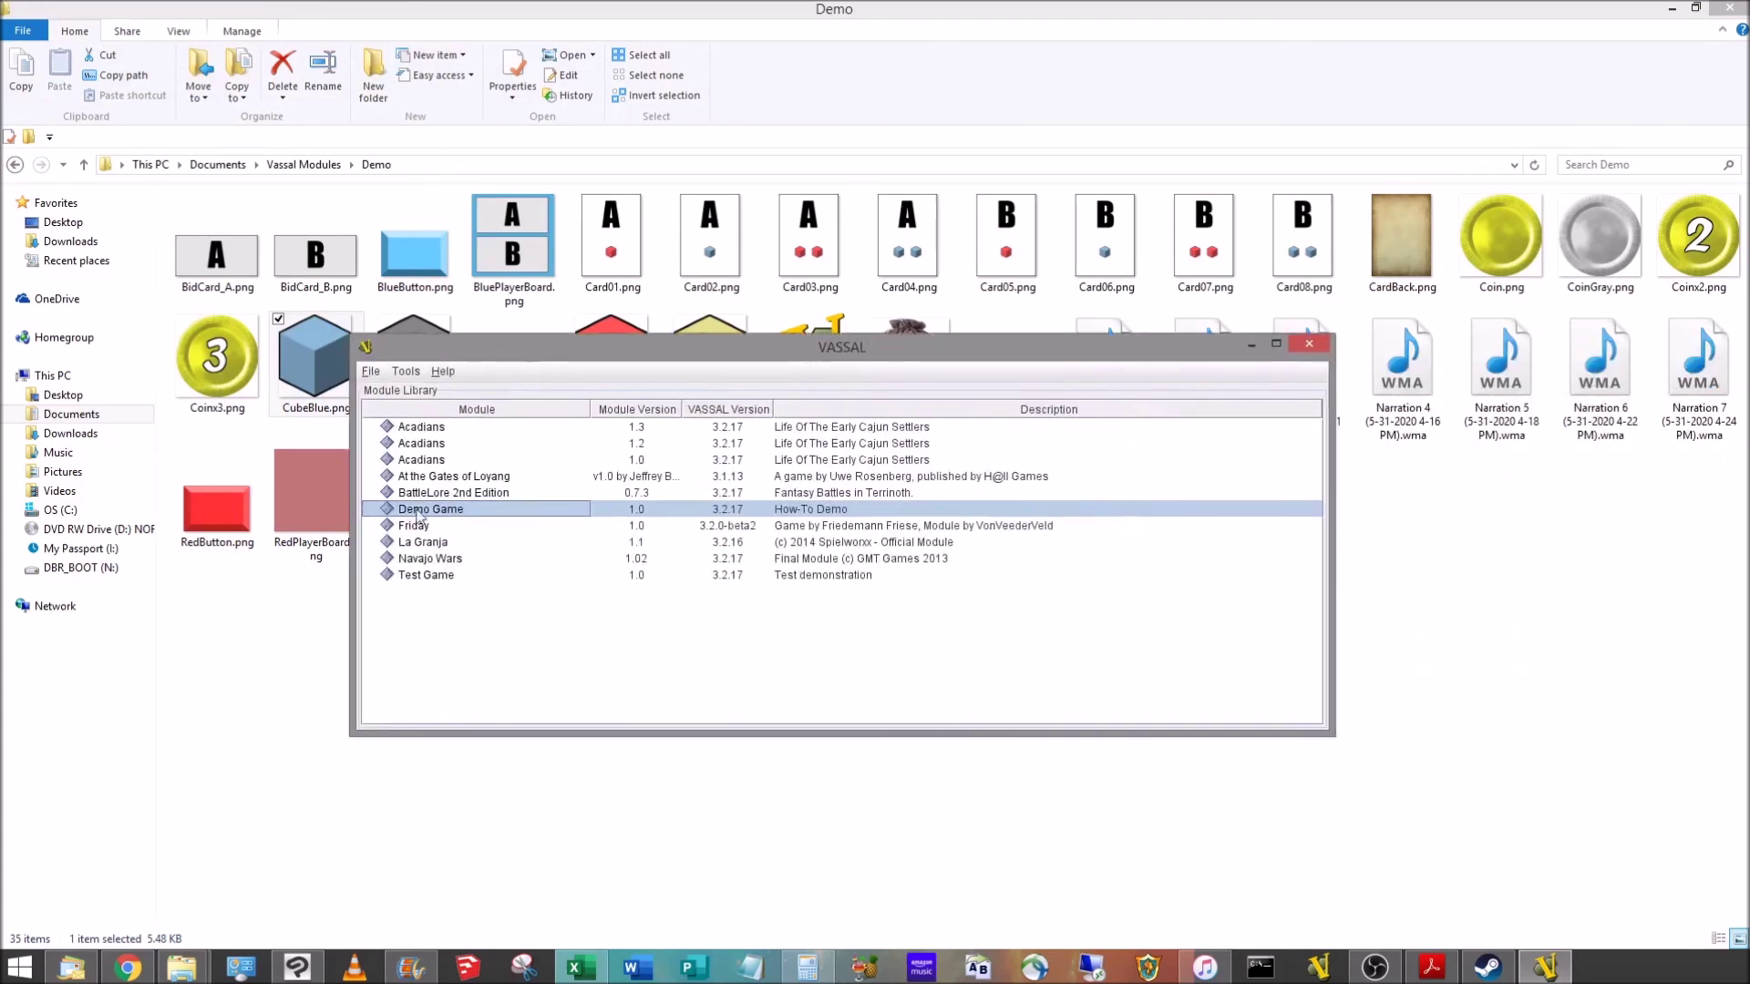
right_click(442, 511)
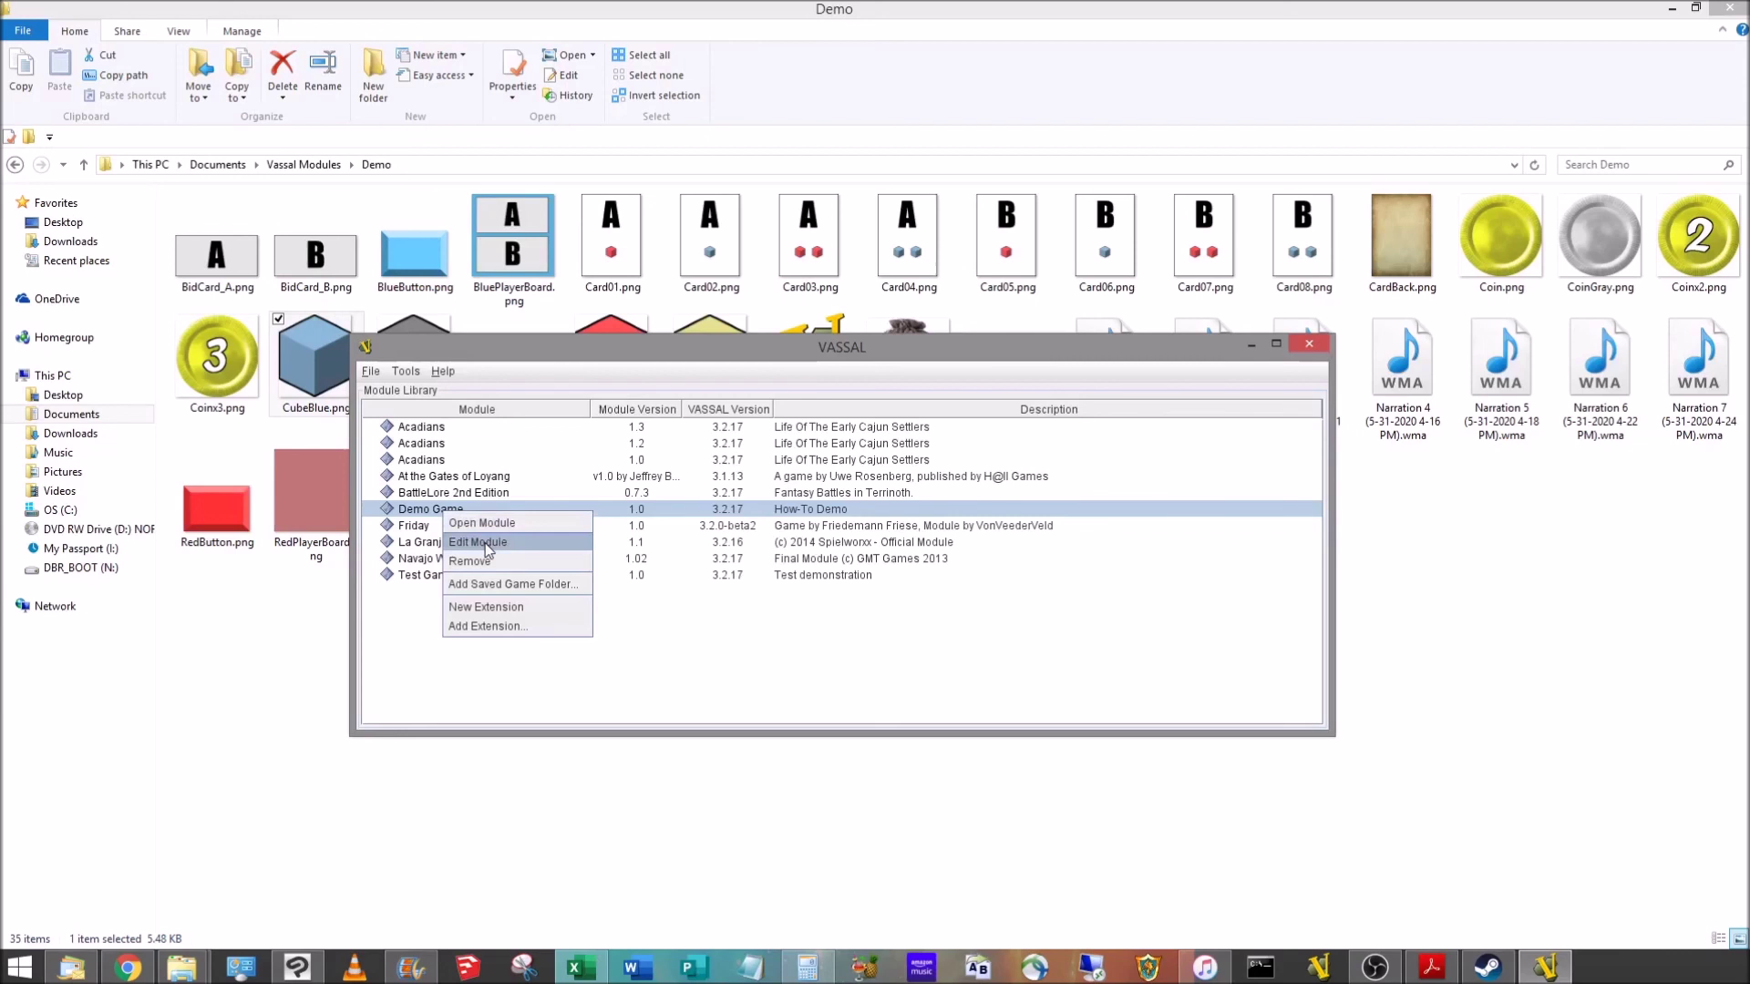
click(486, 544)
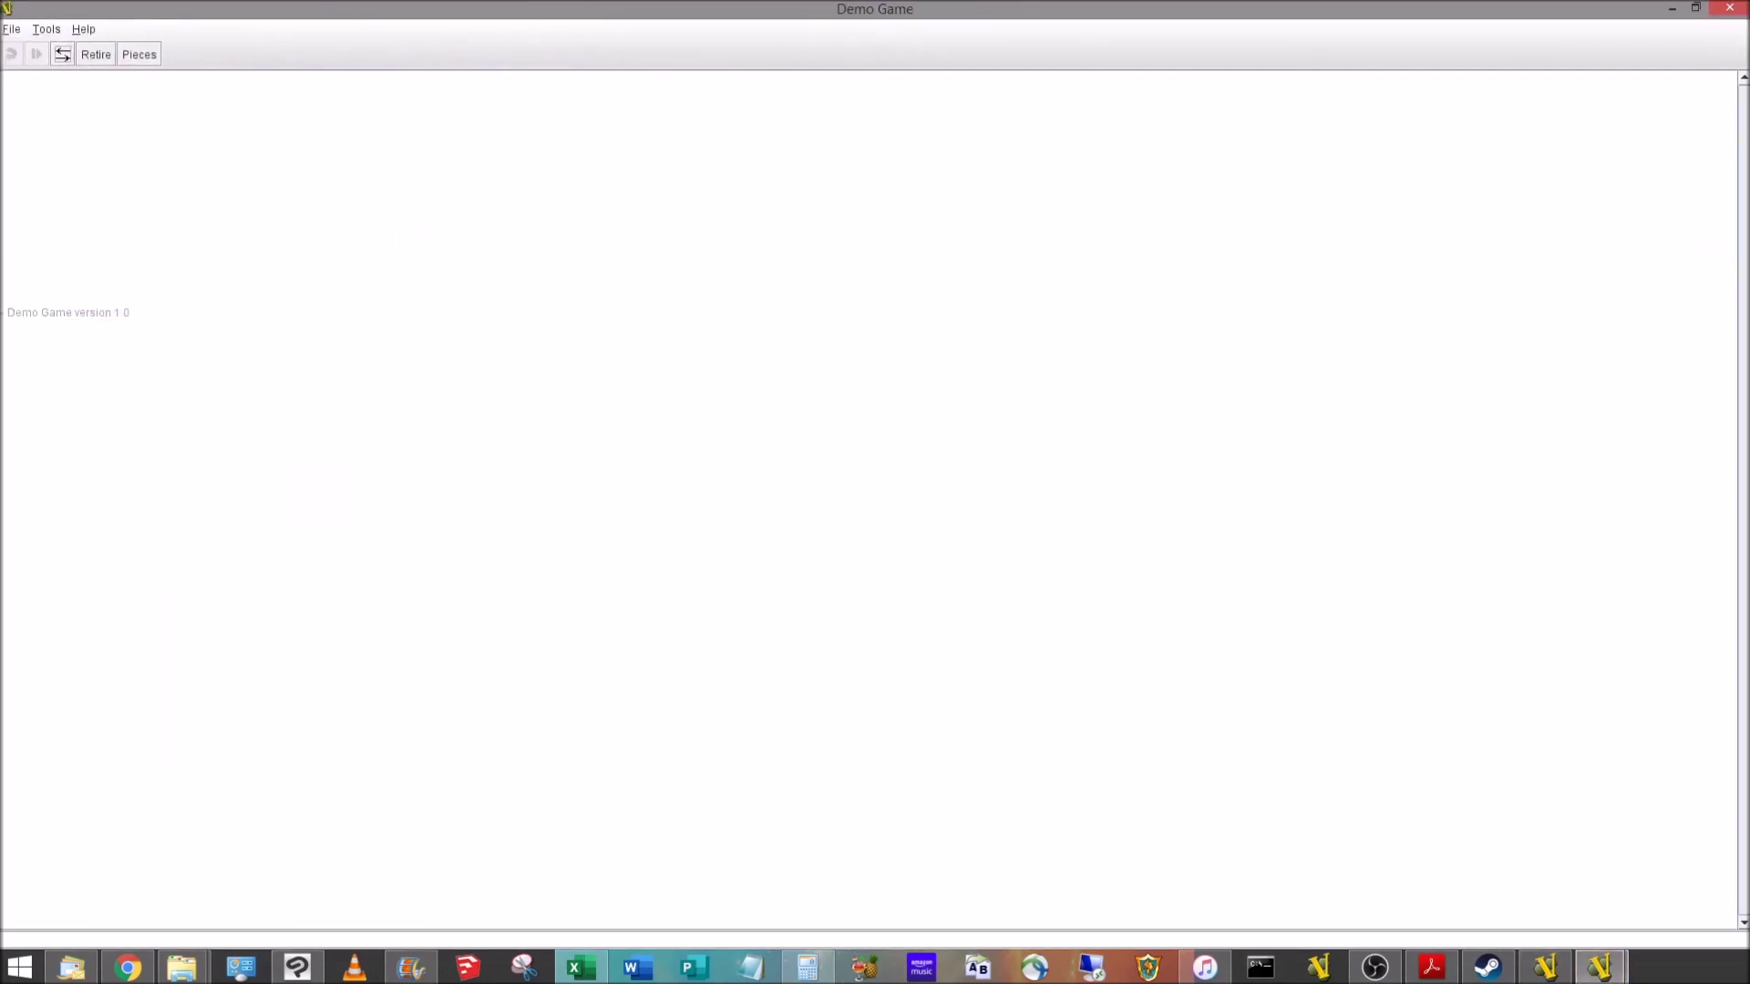
drag(1054, 422, 937, 391)
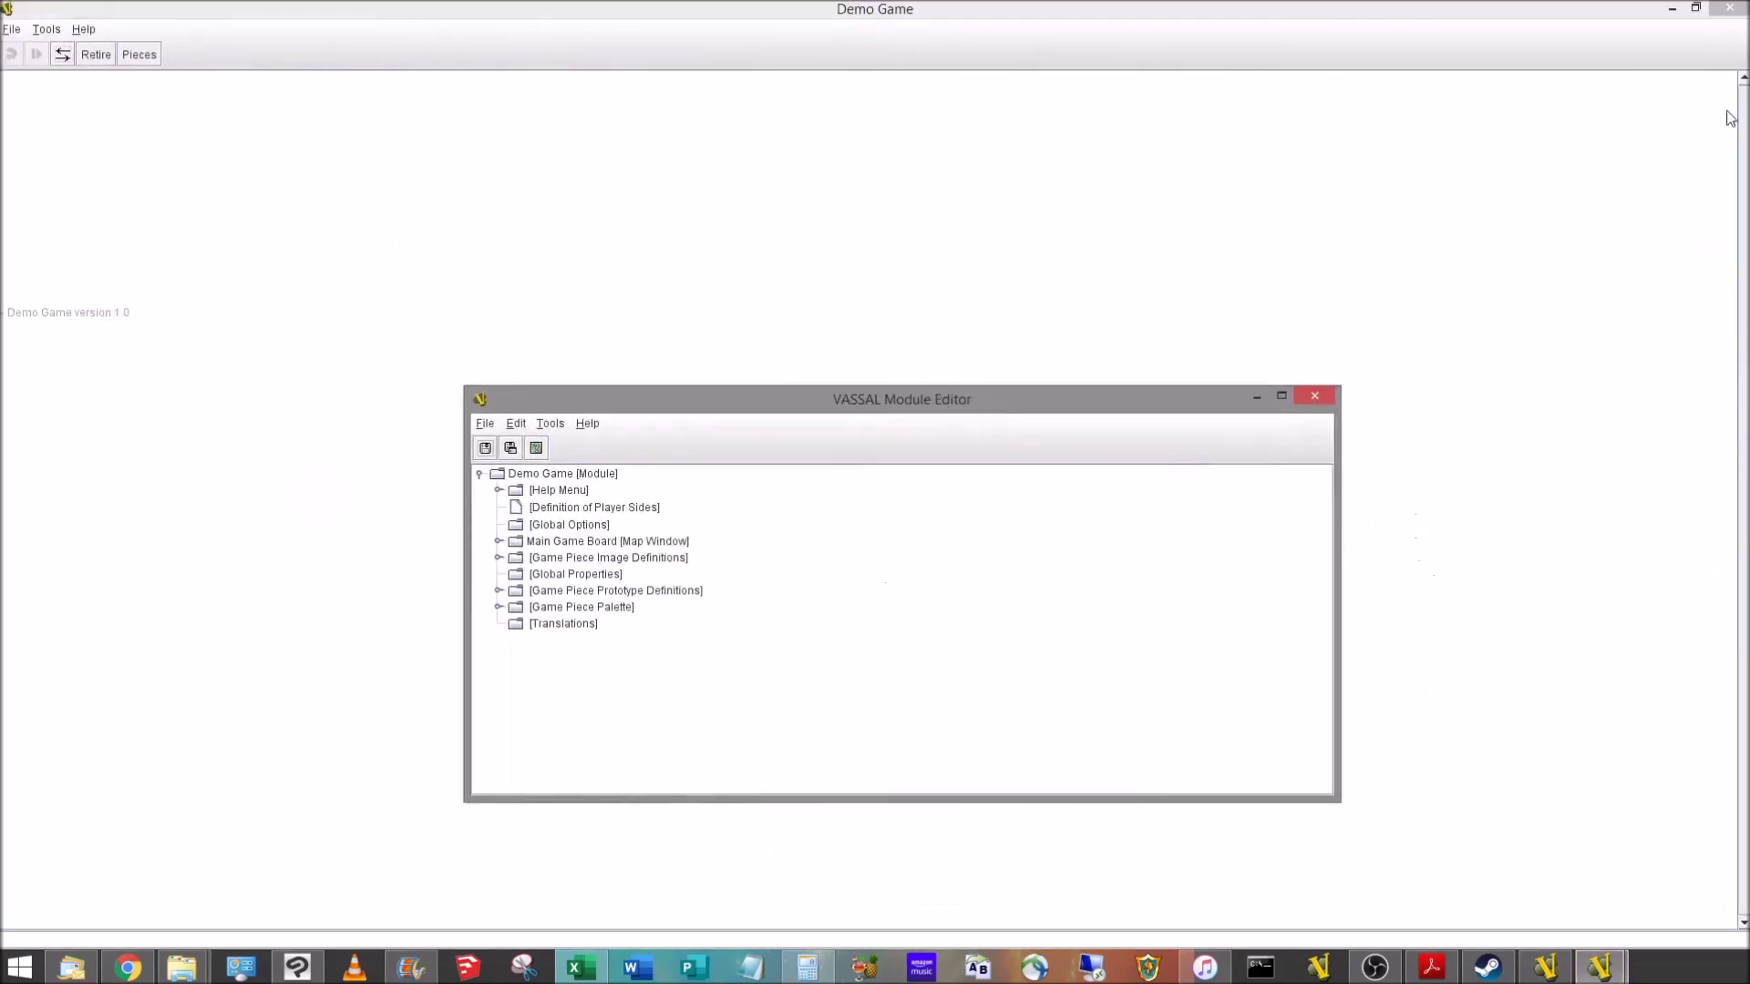
click(1695, 8)
drag(712, 396, 628, 369)
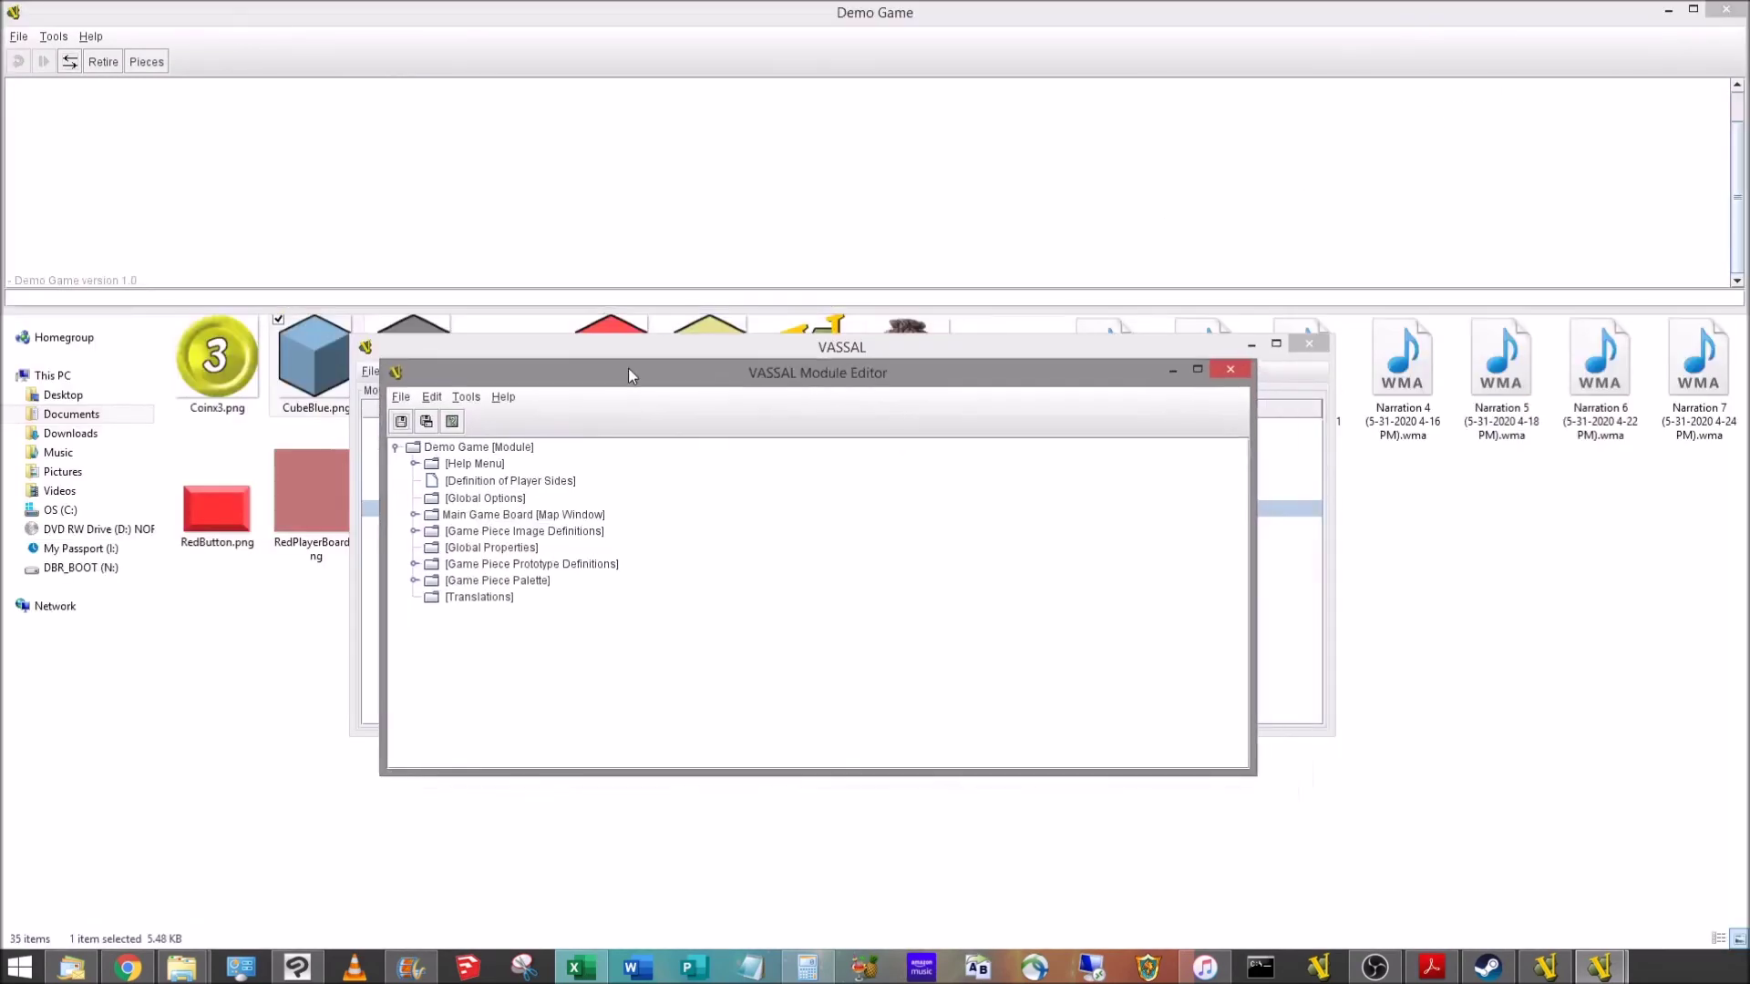
Step: Start a new game, and shrink the message area and map scale until the whole main board fits
click(19, 38)
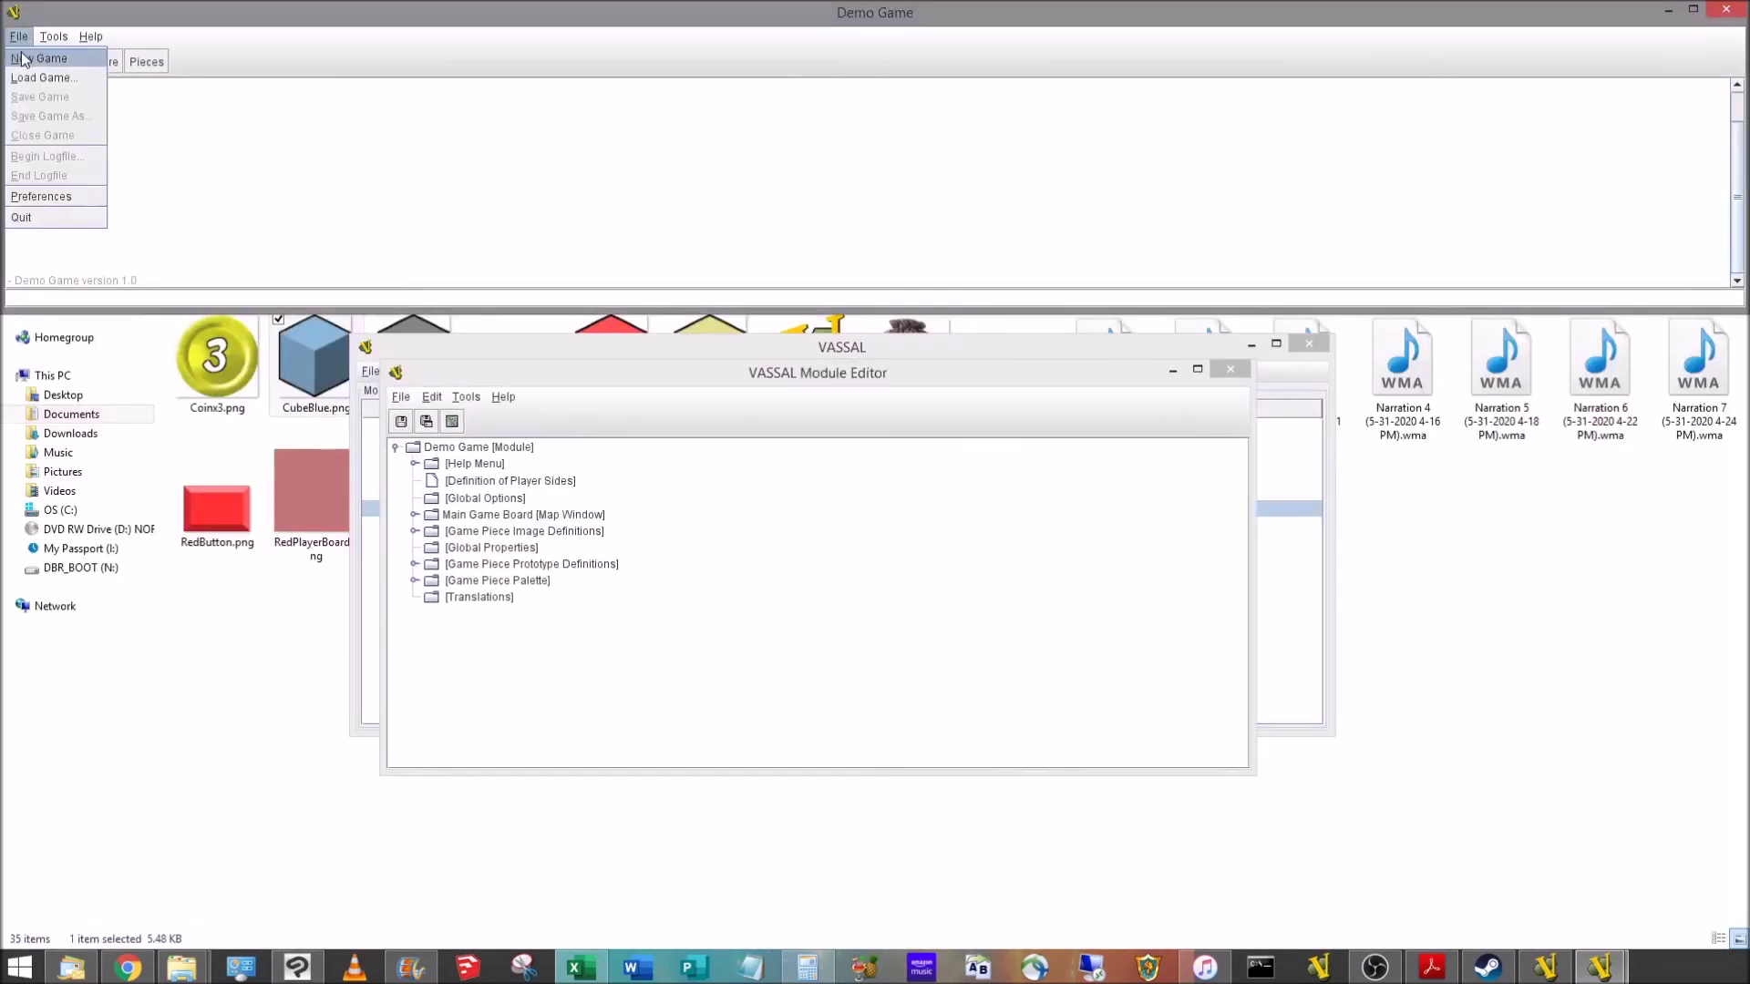
click(24, 59)
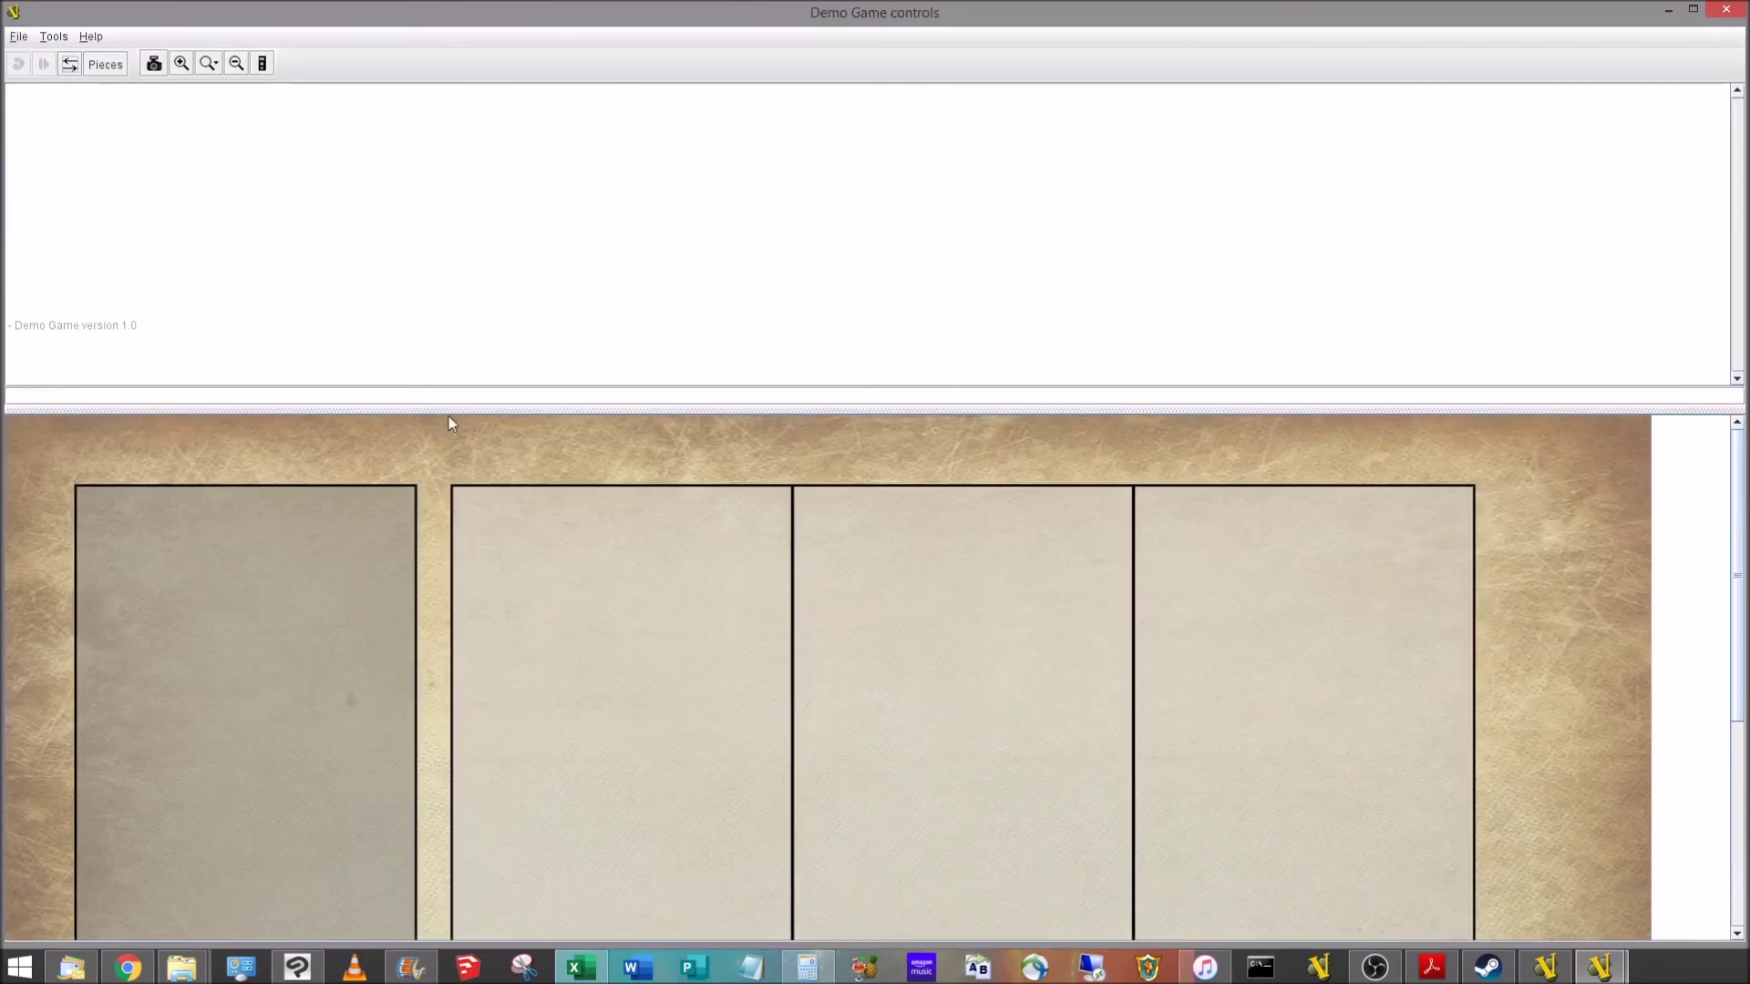
drag(448, 418, 437, 332)
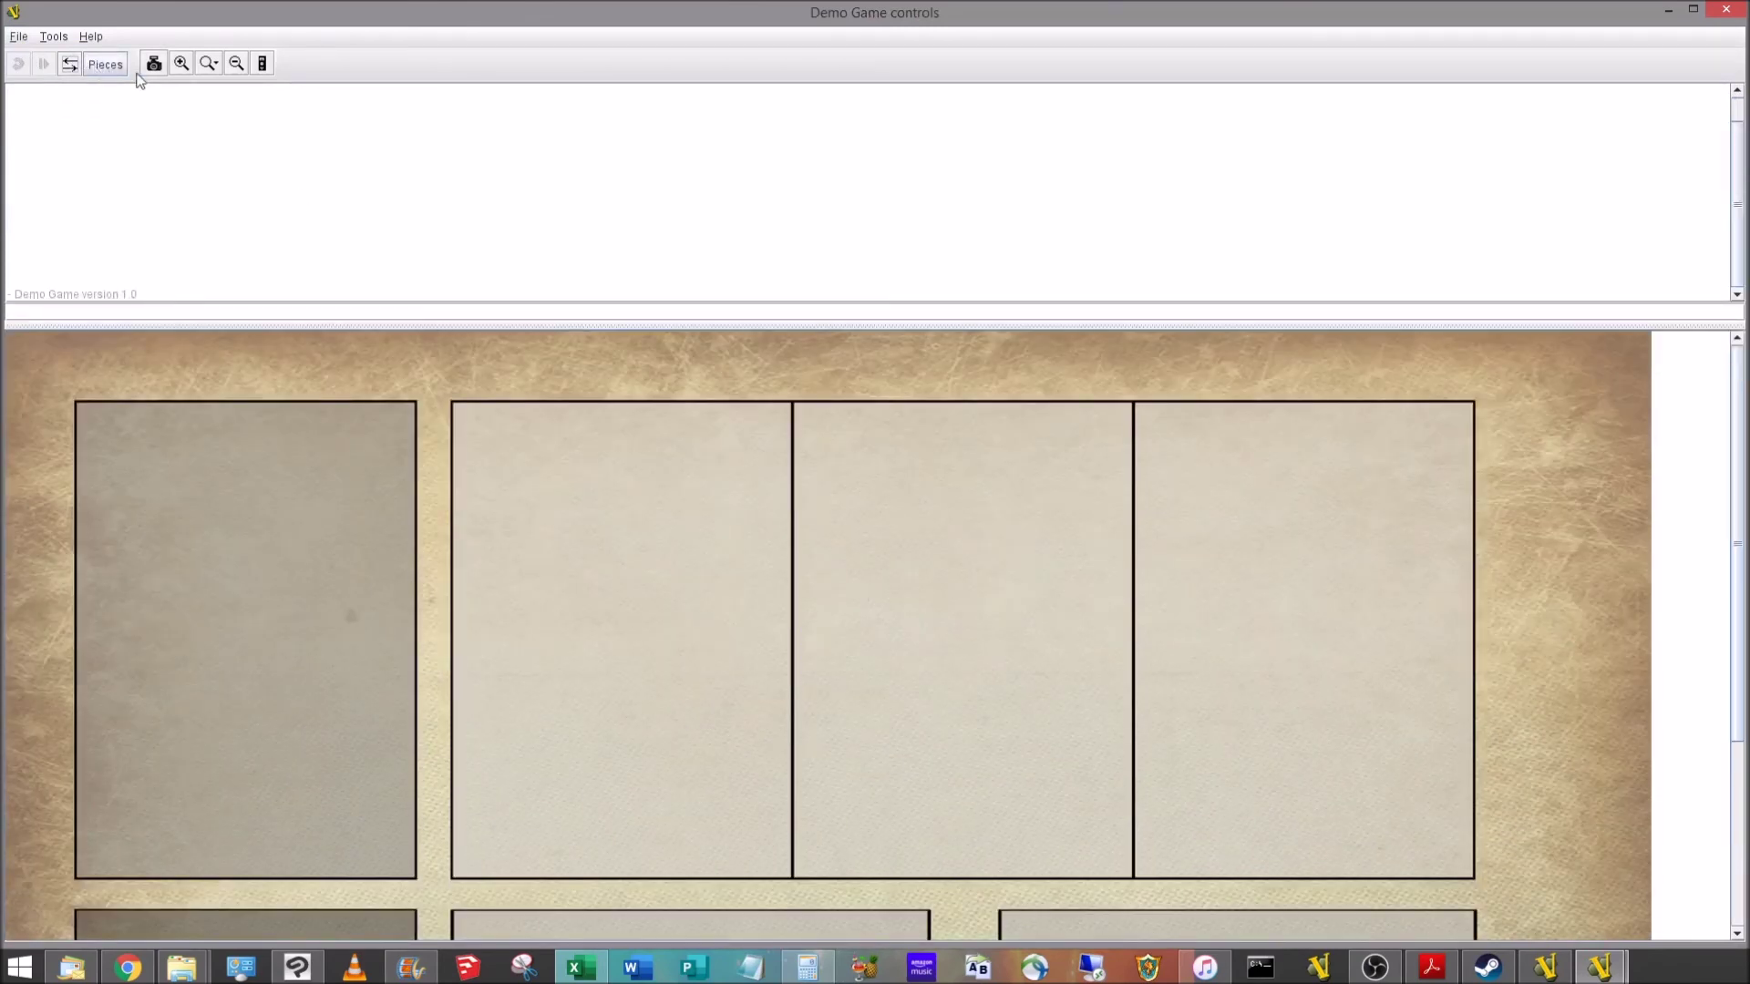
drag(432, 319, 432, 291)
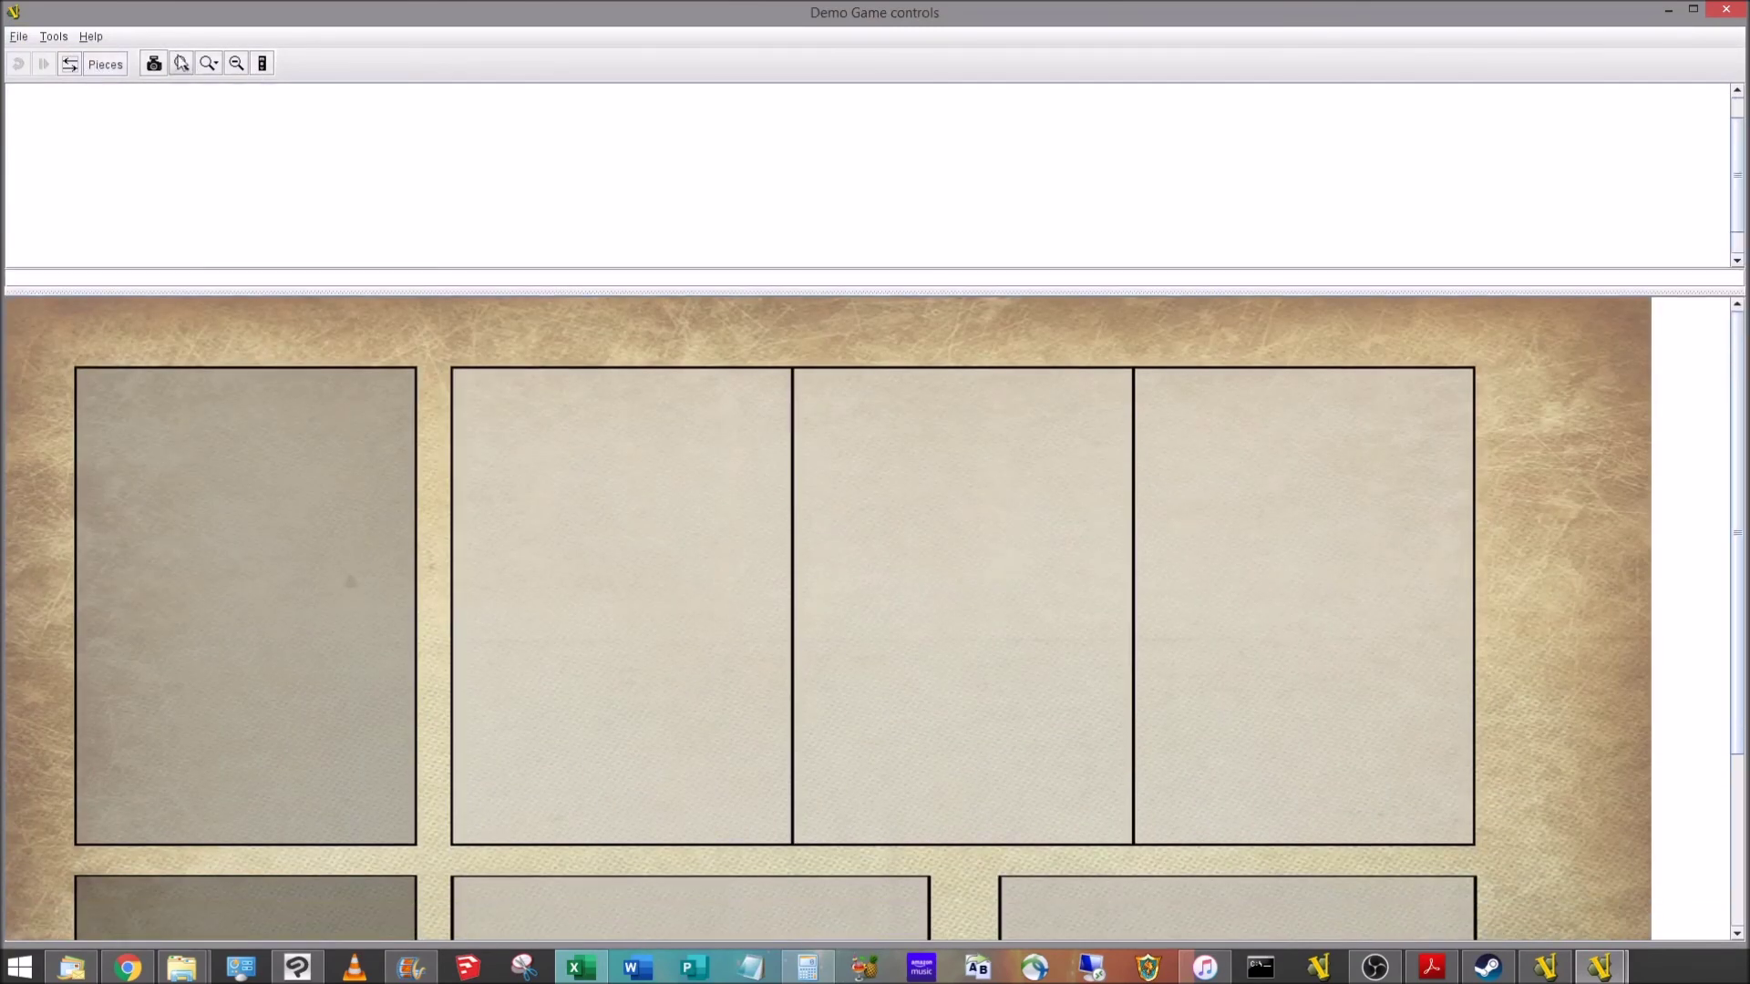
click(208, 63)
click(235, 211)
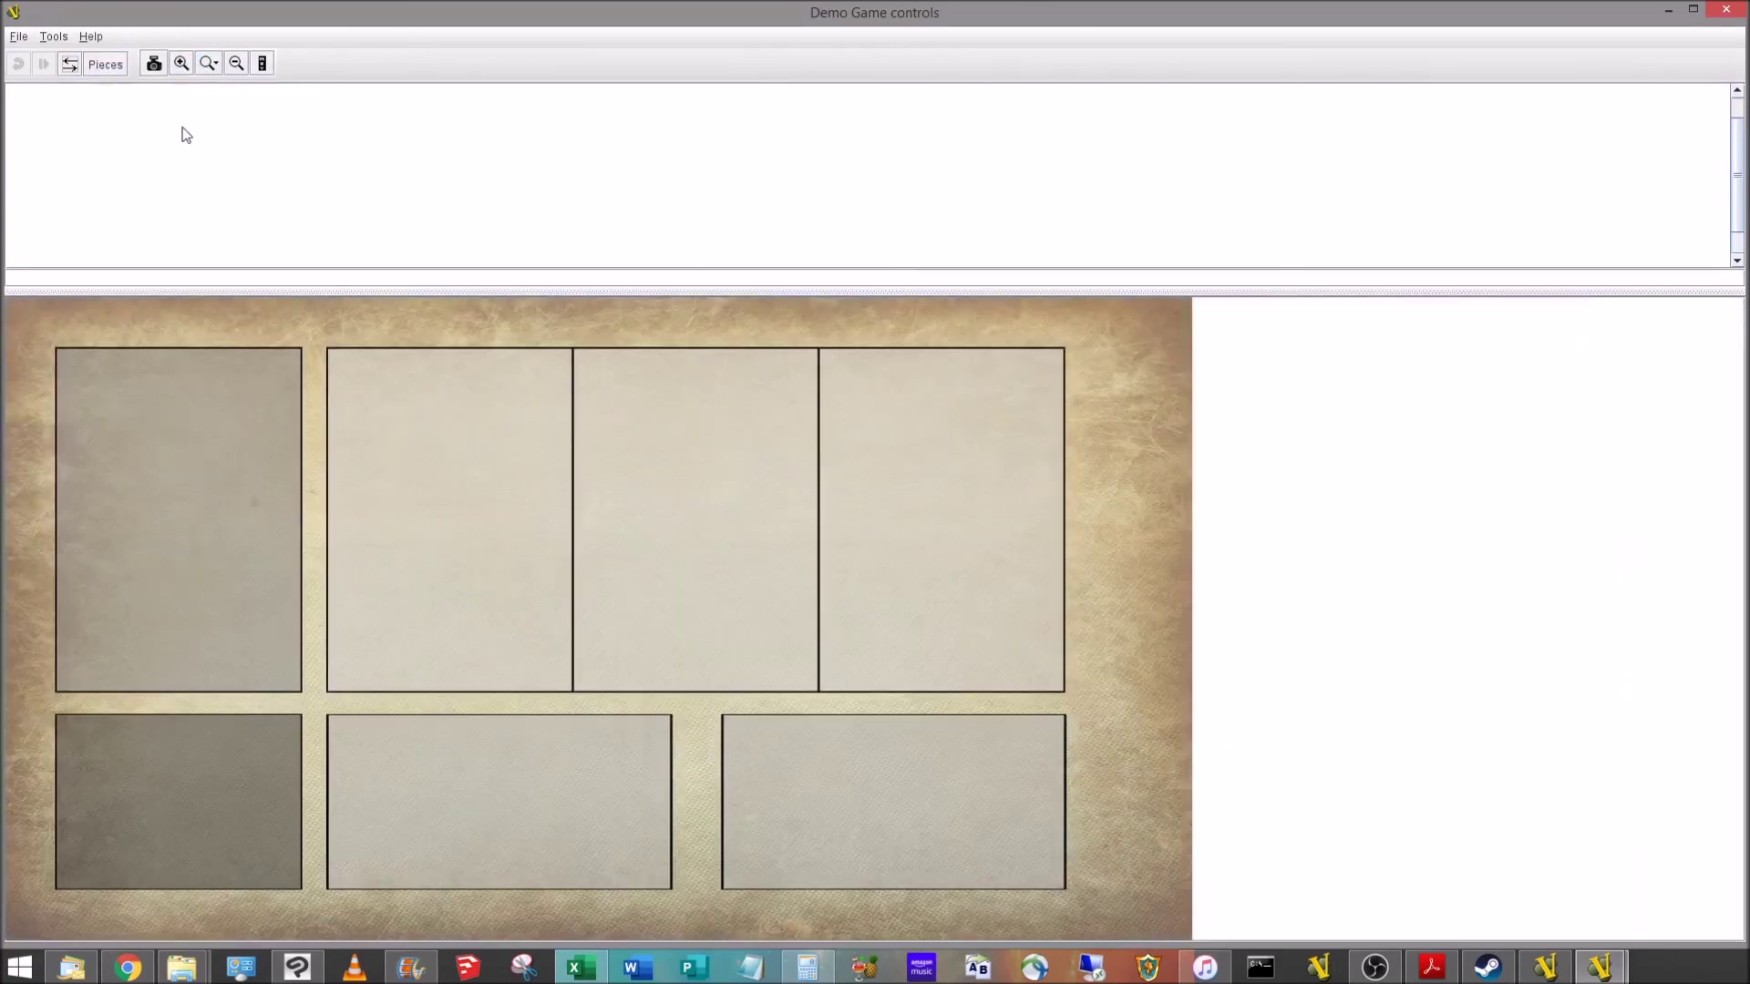
Step: Show the piece palette, and place a Yellow Cube and a Red Cube in the board's first upper light section and a Blue Cube in the second
click(115, 65)
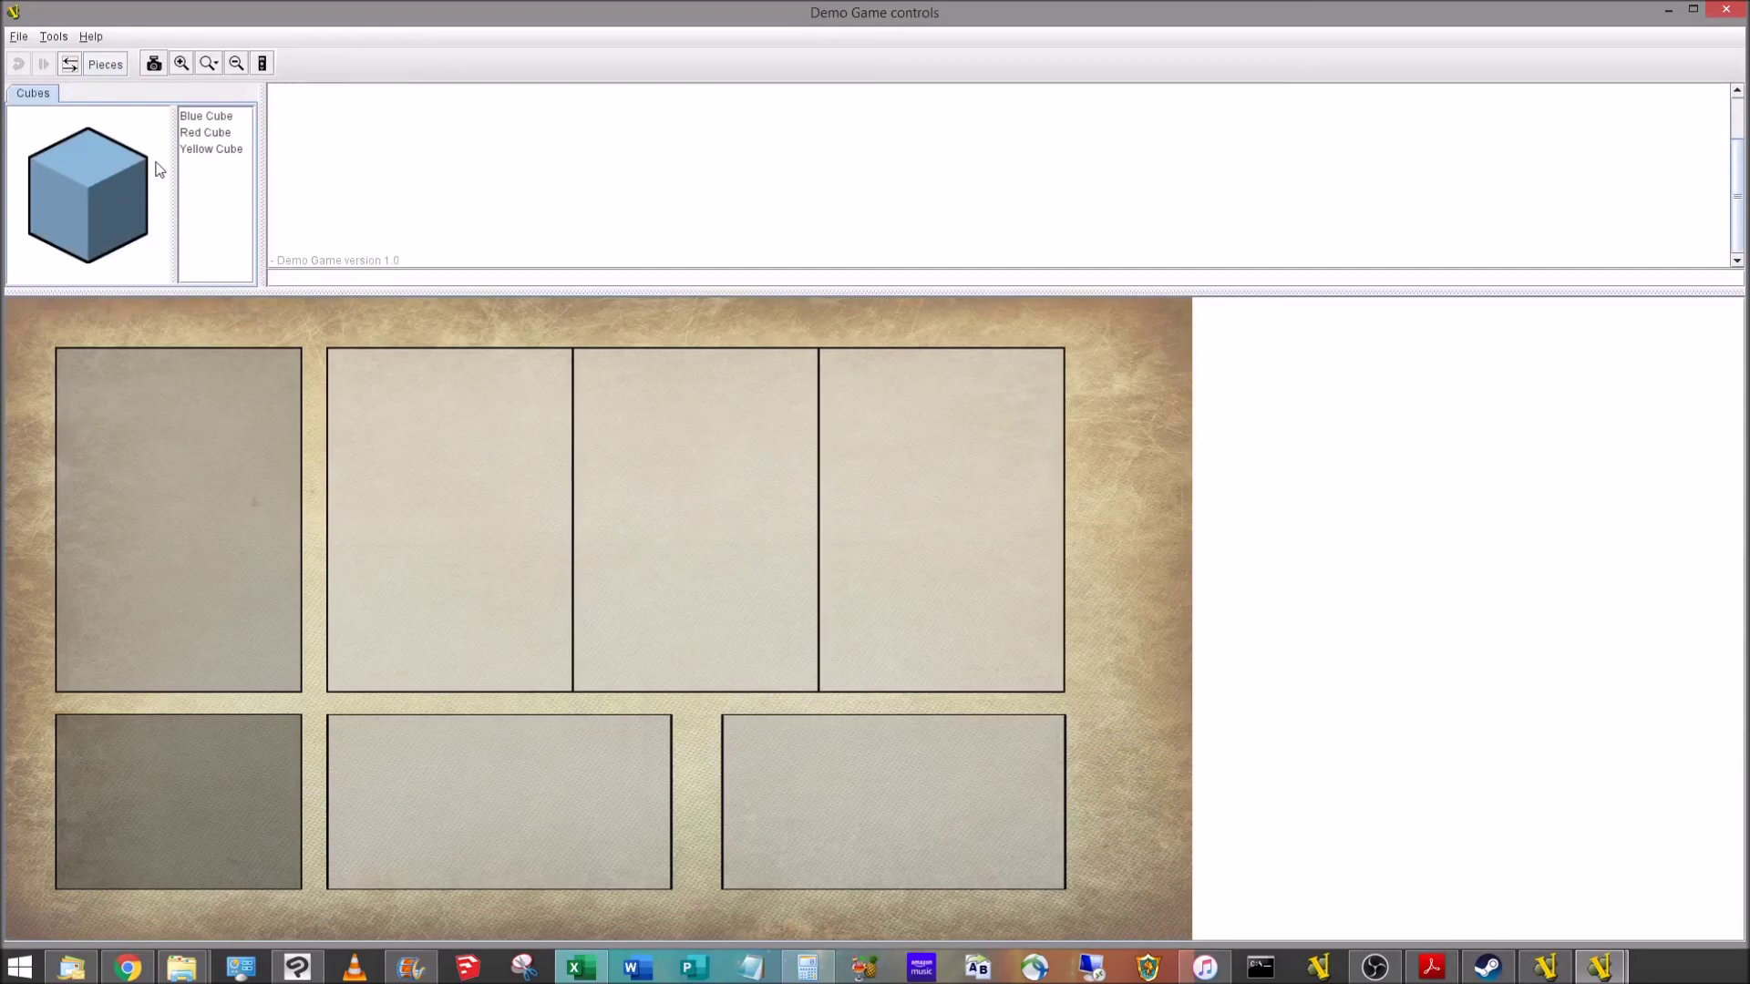
click(206, 116)
click(202, 134)
click(205, 149)
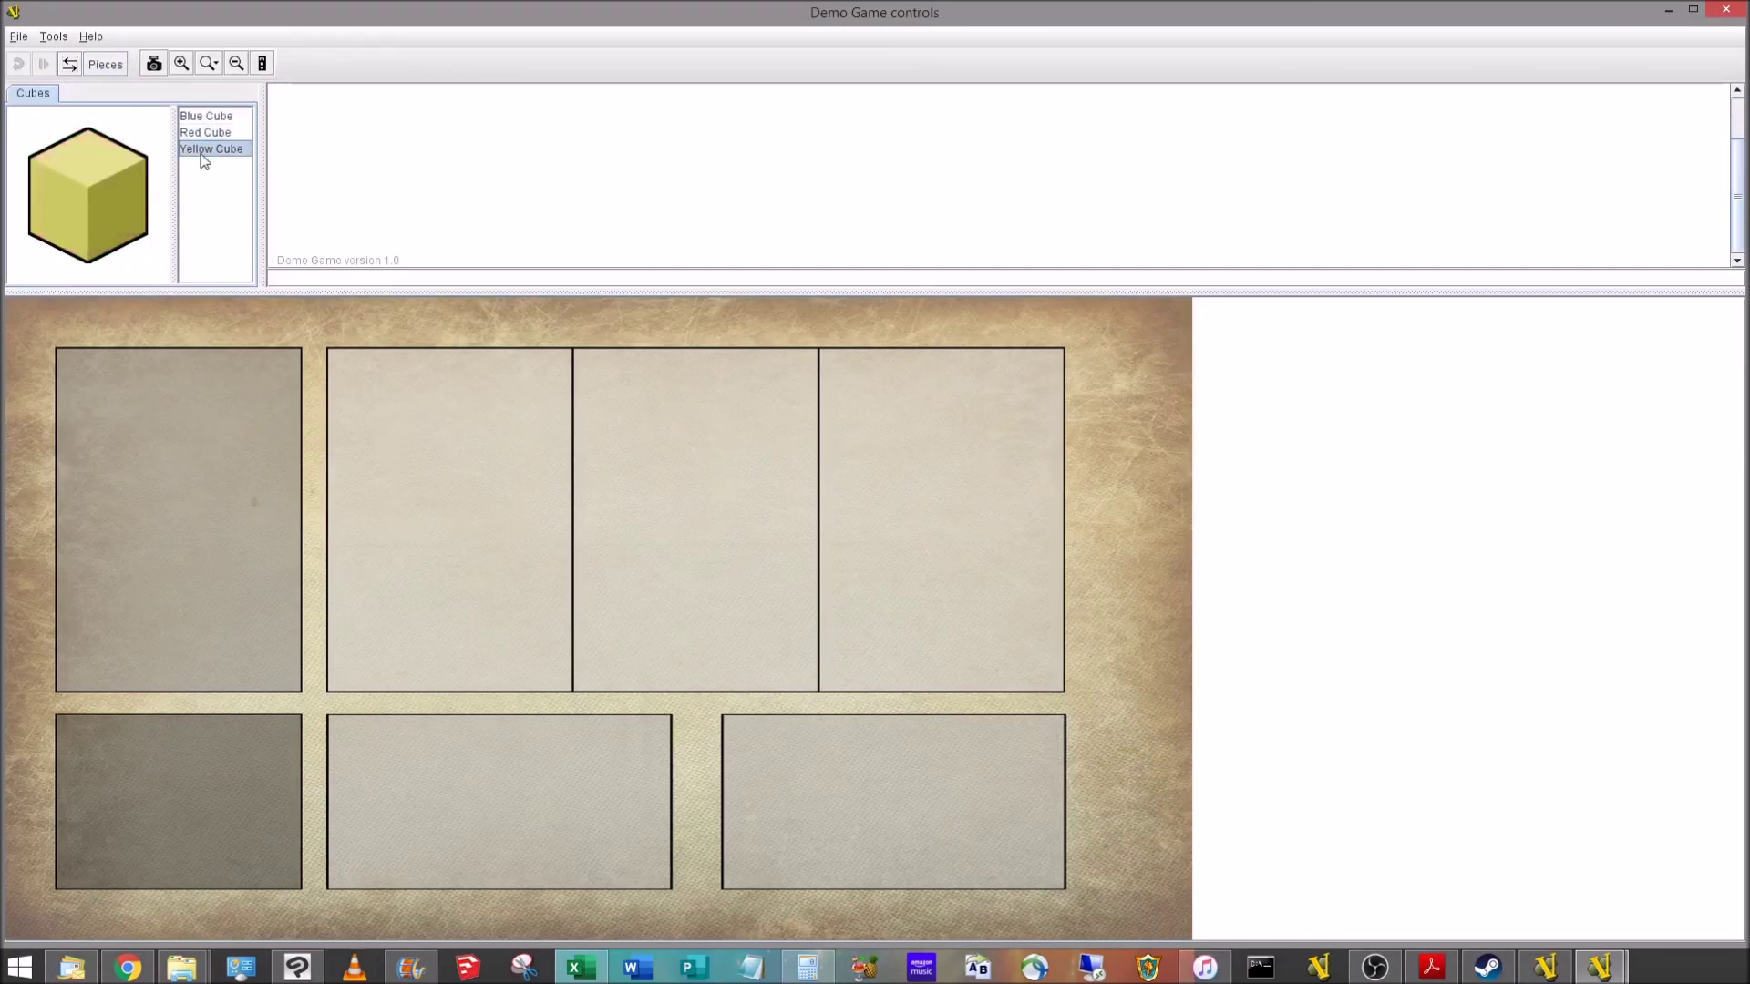
drag(95, 206, 379, 476)
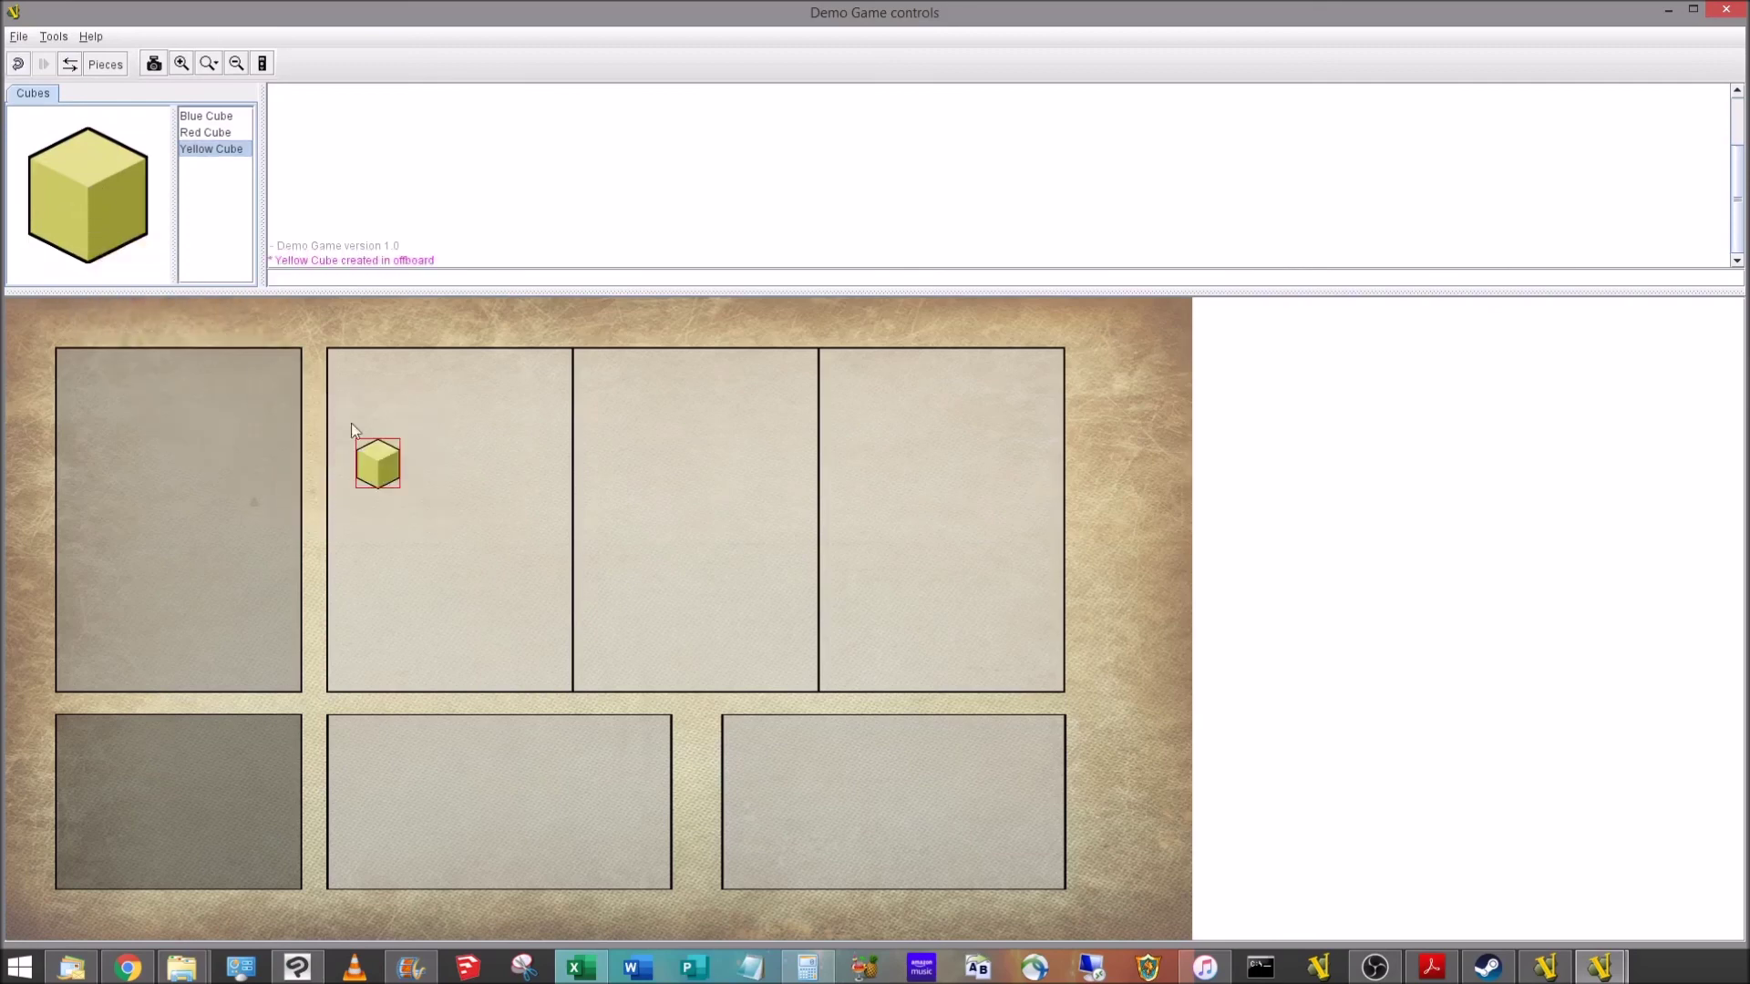
click(217, 133)
drag(95, 197, 481, 436)
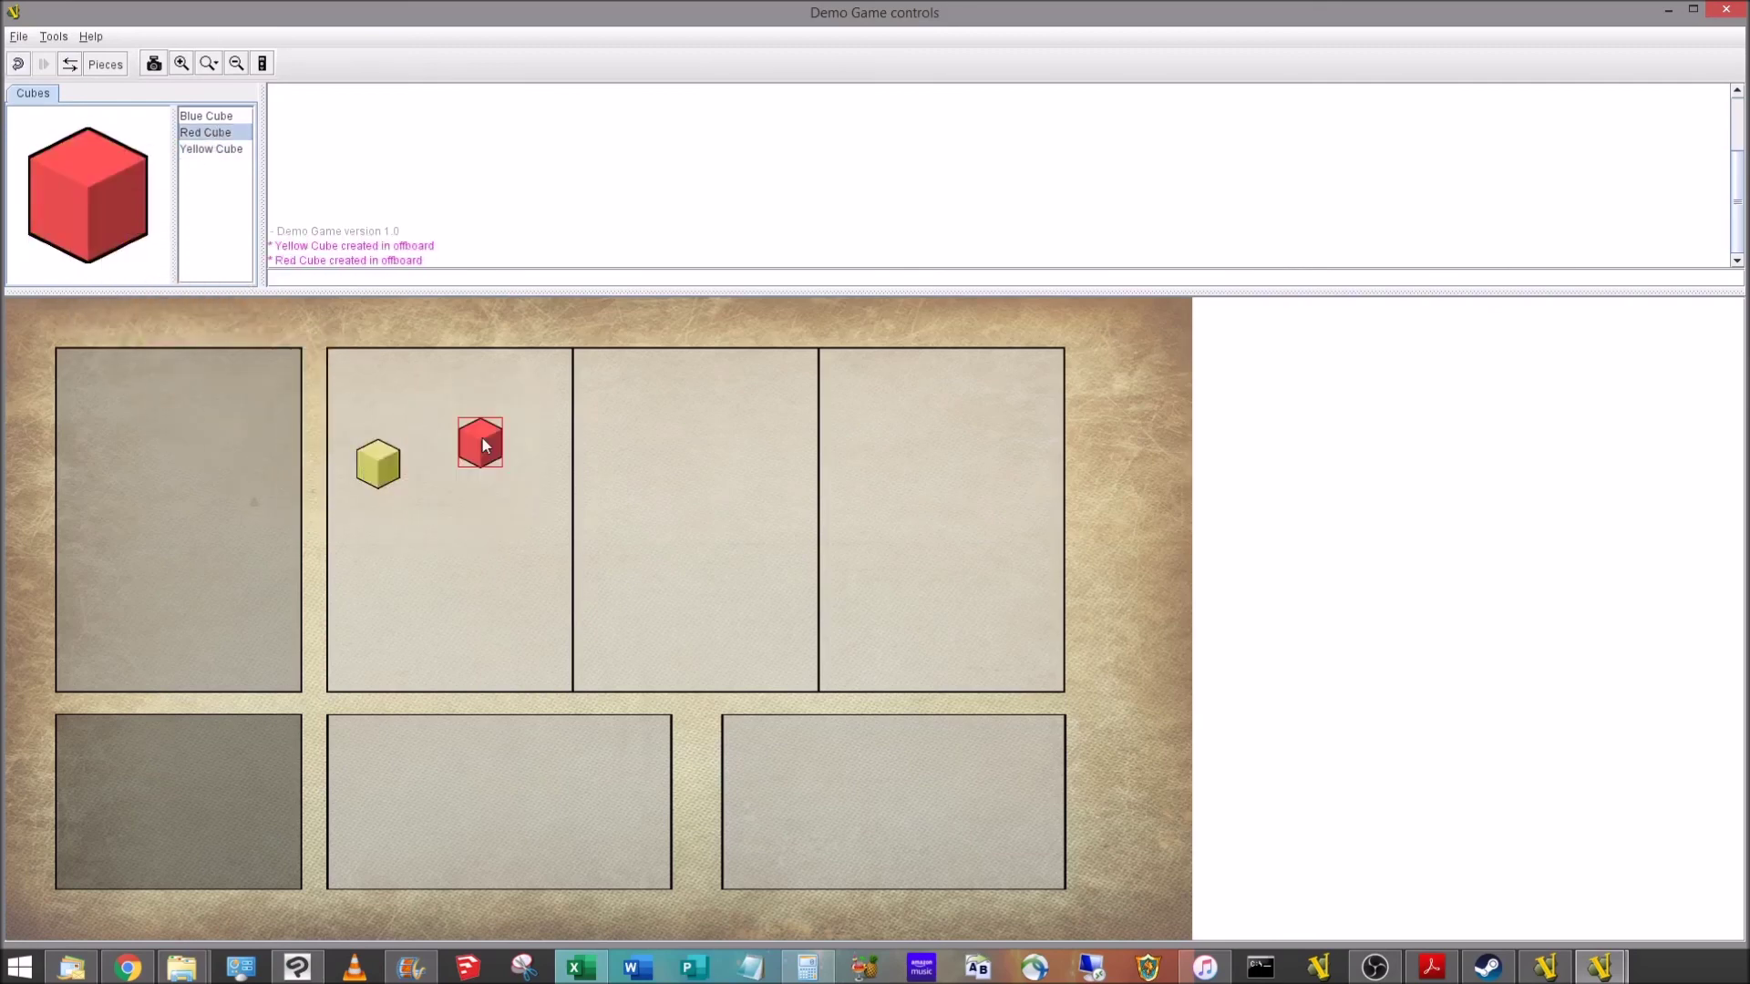
click(205, 118)
drag(92, 196, 645, 478)
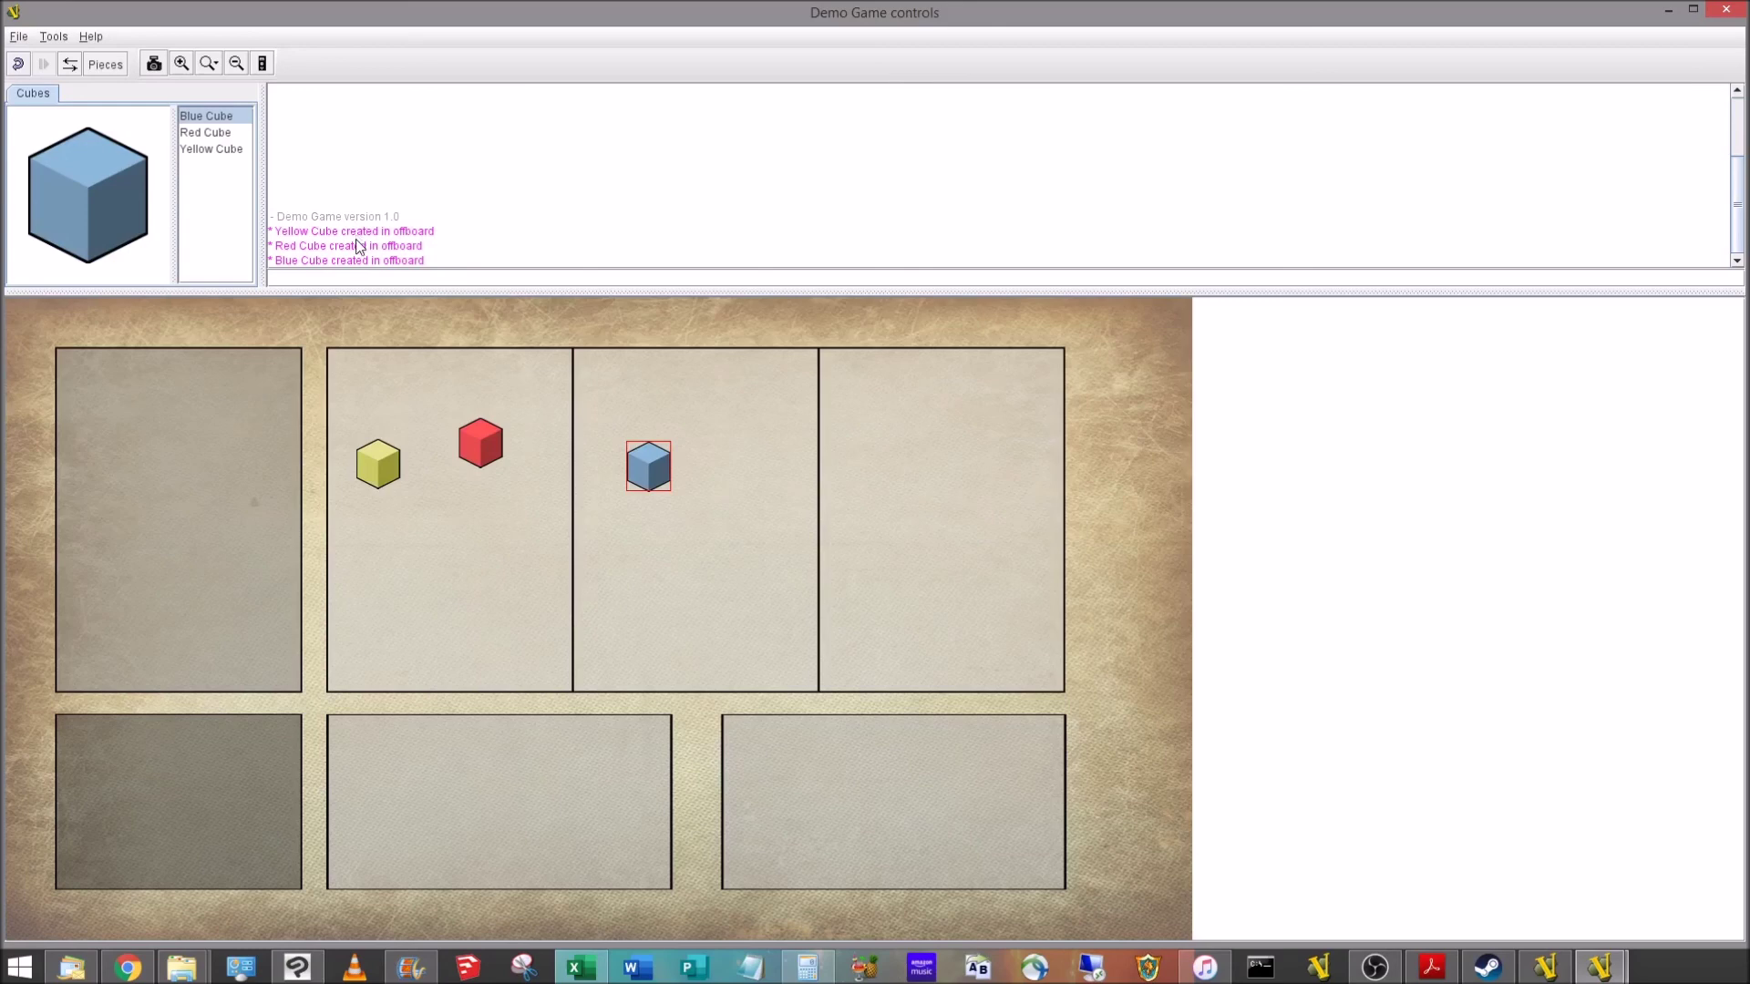
Step: Clone the blue cube on the board twice, placing the copies in a row beside it, and delete the last copy
right_click(653, 473)
drag(646, 490, 707, 495)
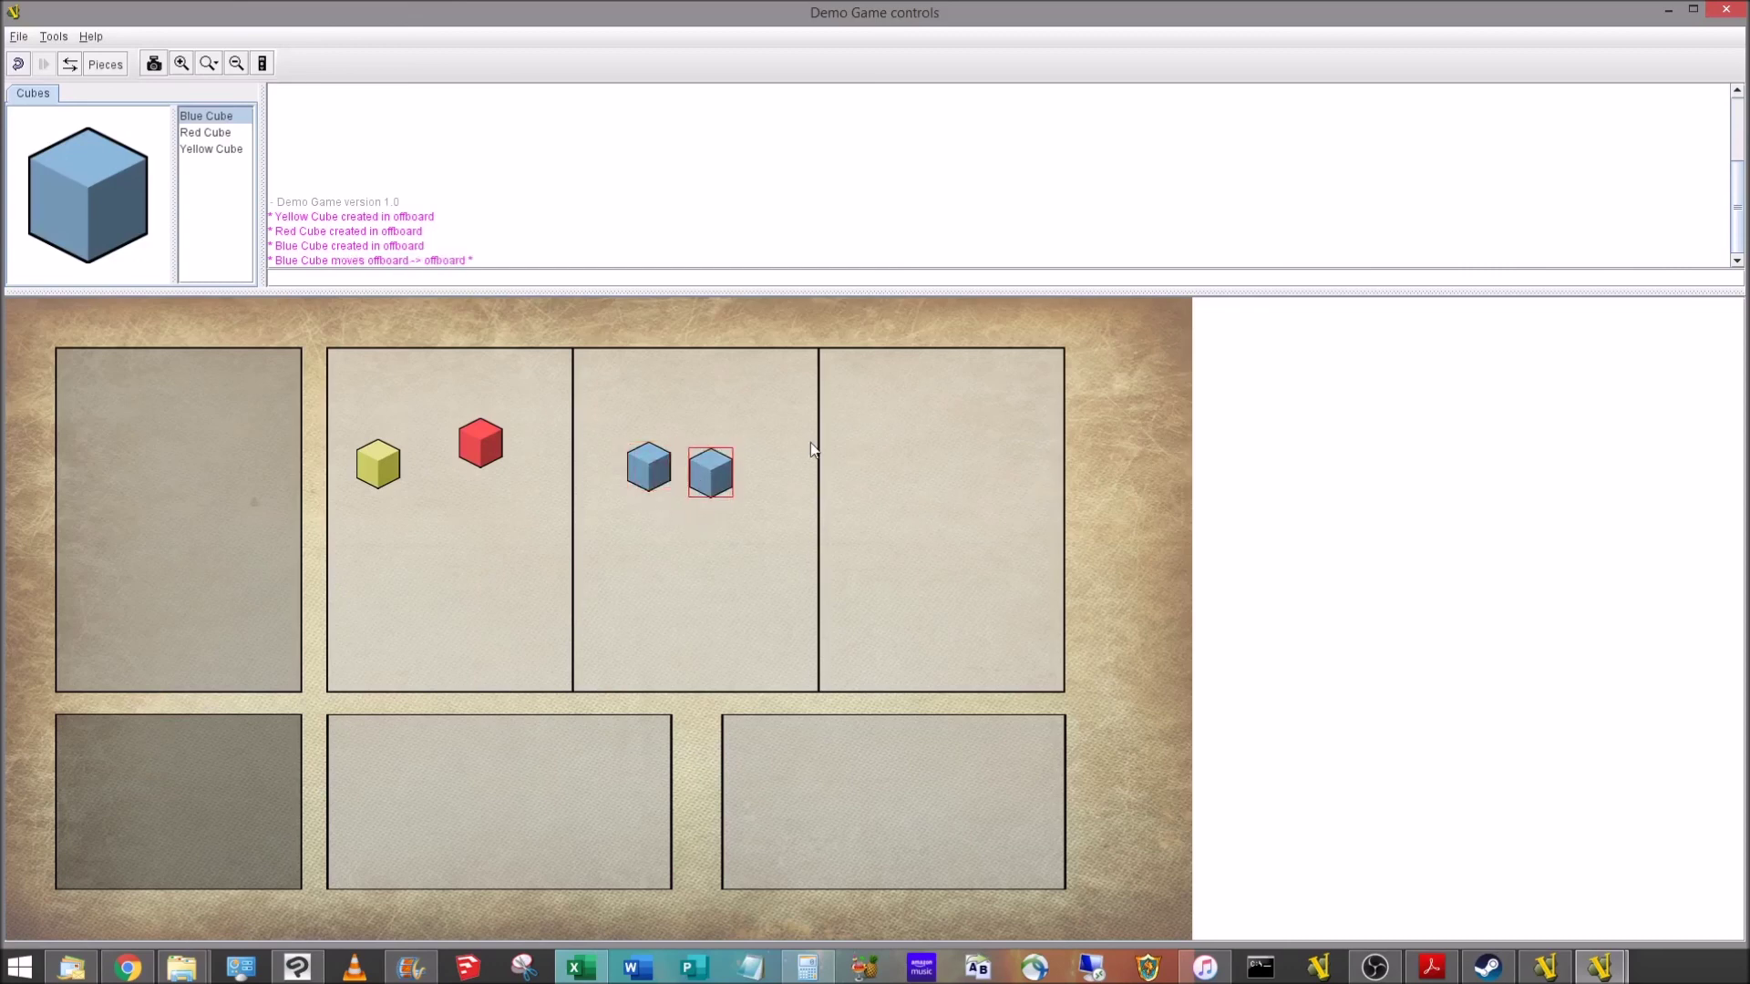
key(ctrl+c)
drag(698, 473, 766, 468)
right_click(765, 467)
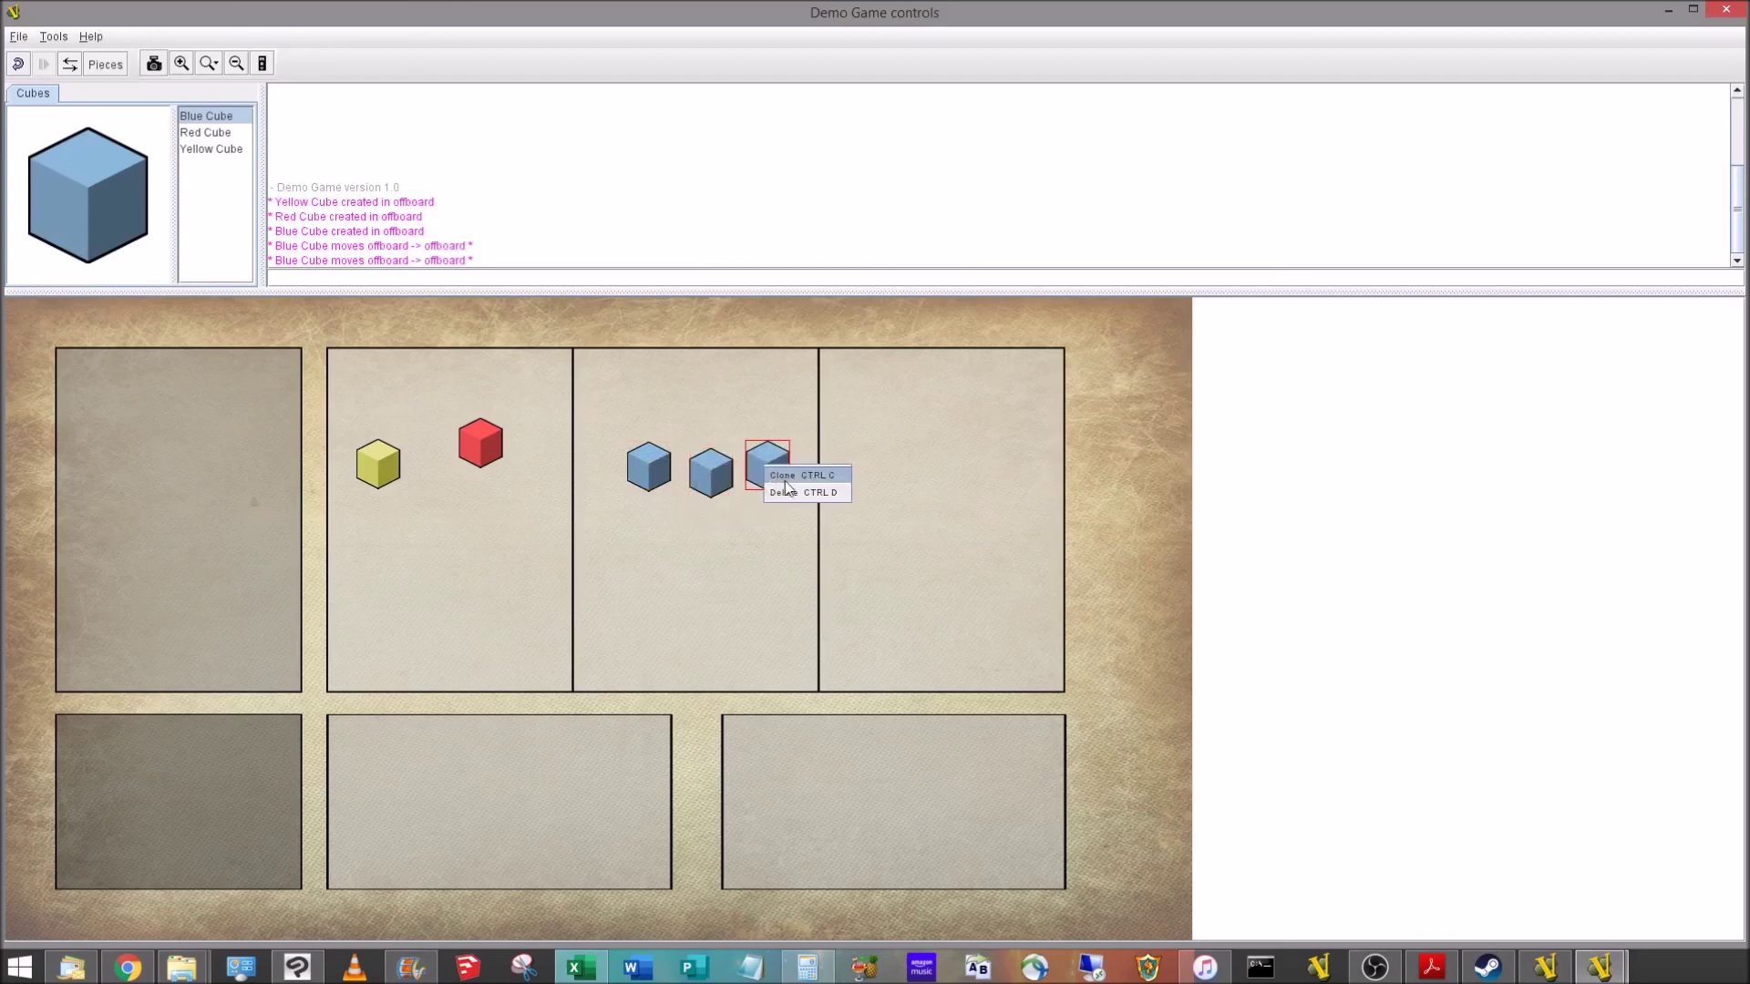
click(792, 493)
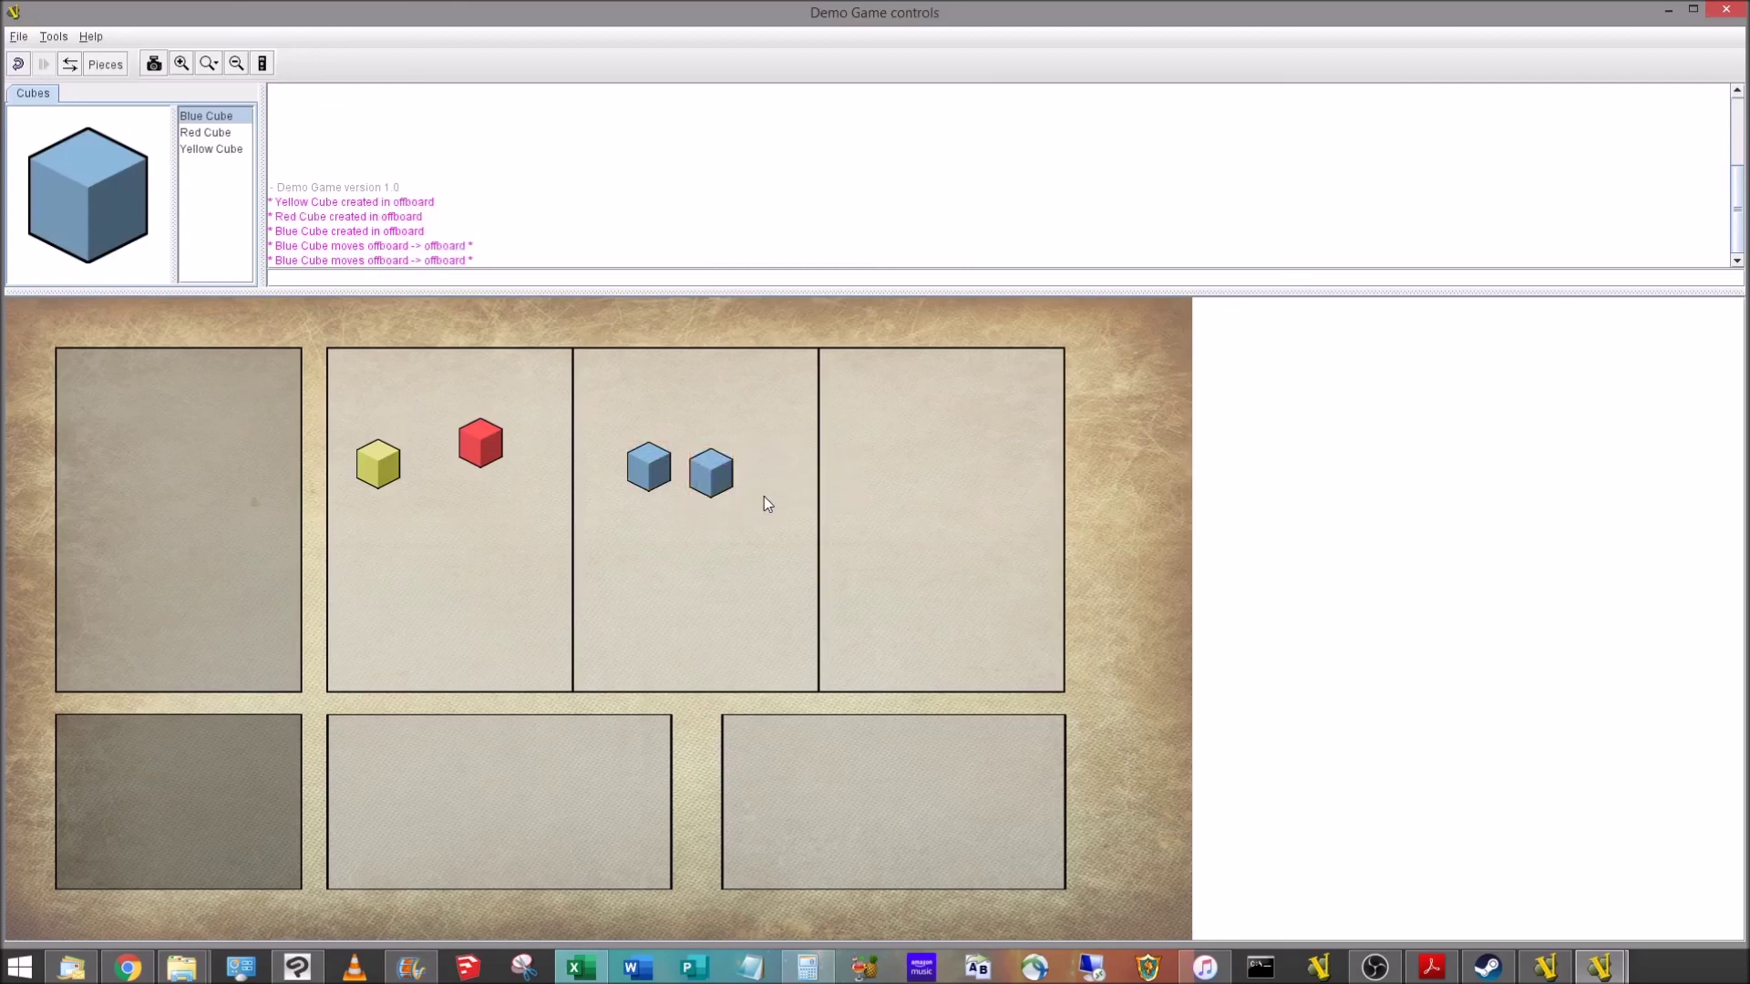
Step: Close the current game without saving it, and reposition the Module Editor window
click(18, 38)
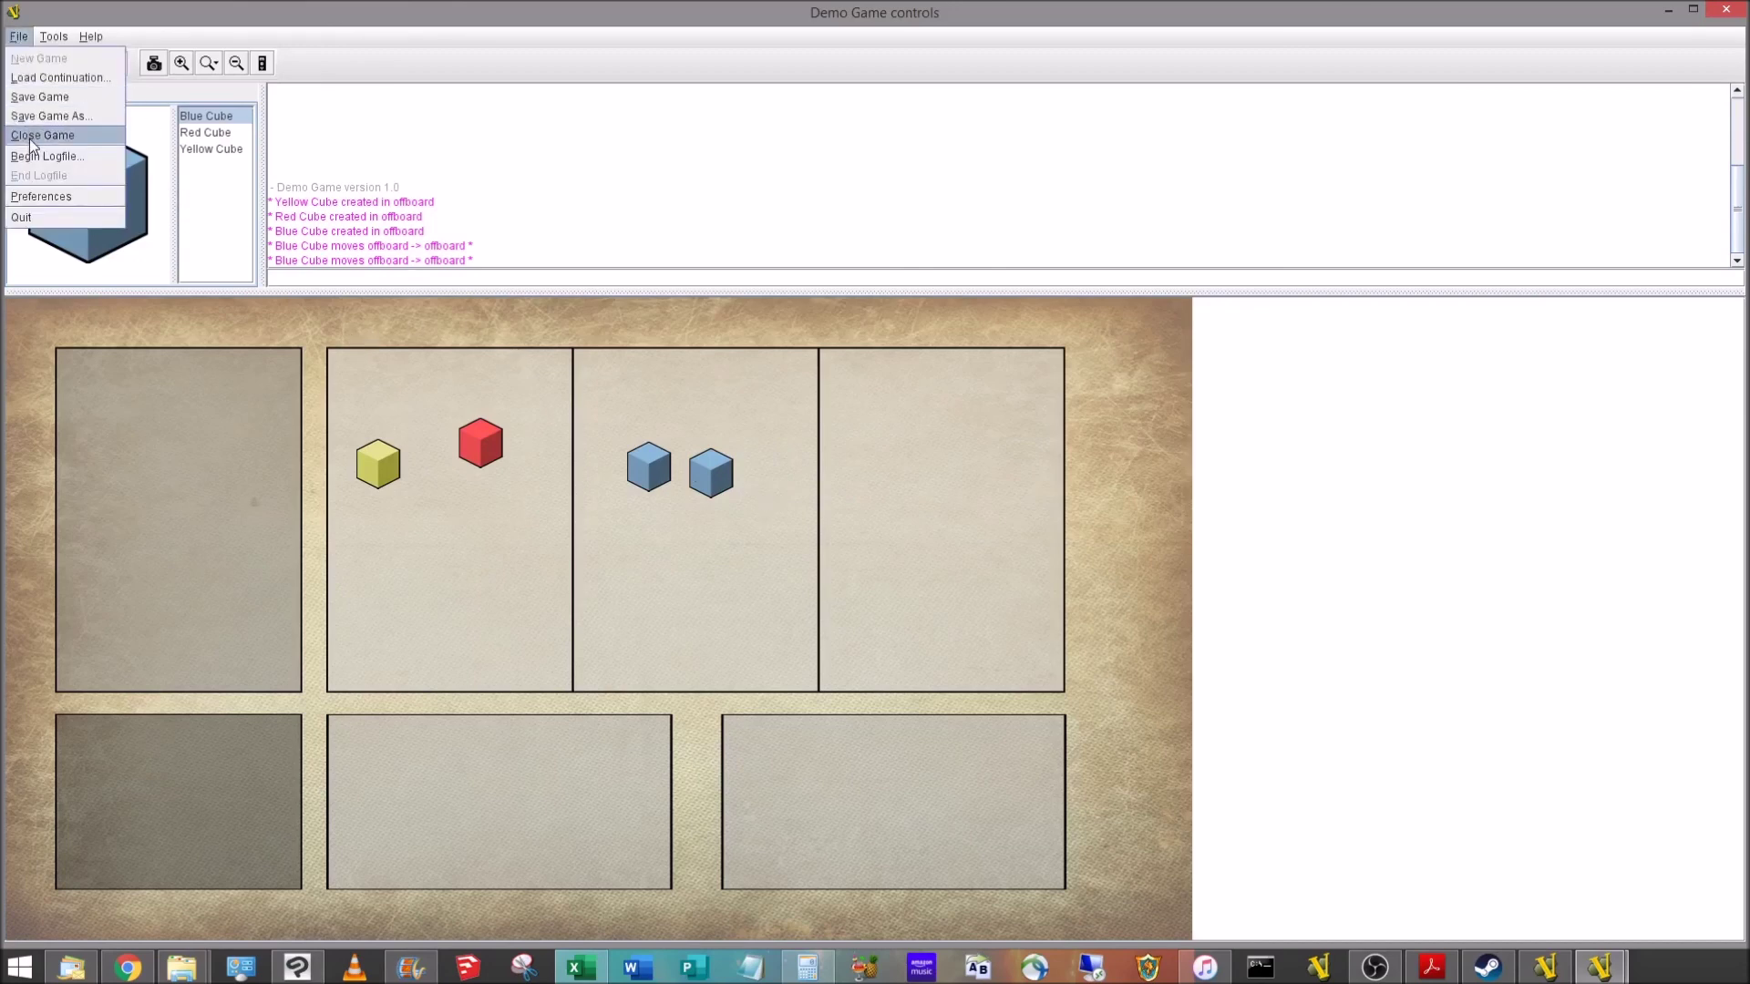
click(36, 135)
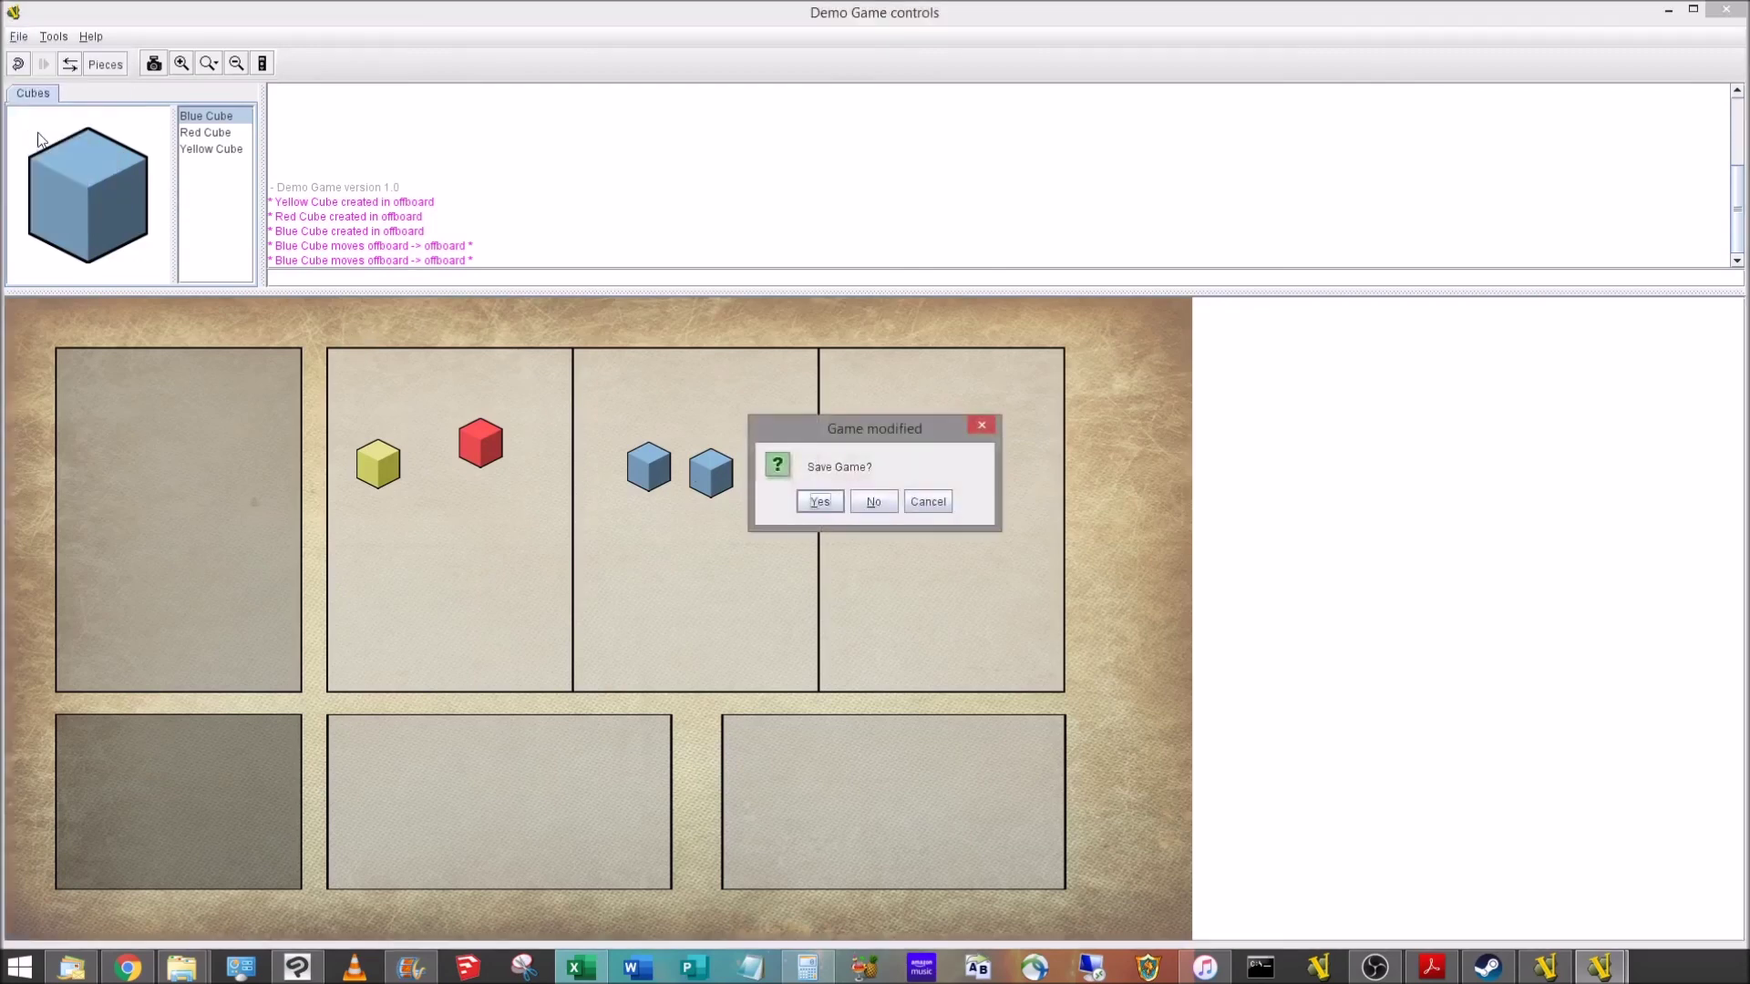
click(882, 503)
drag(599, 381, 610, 342)
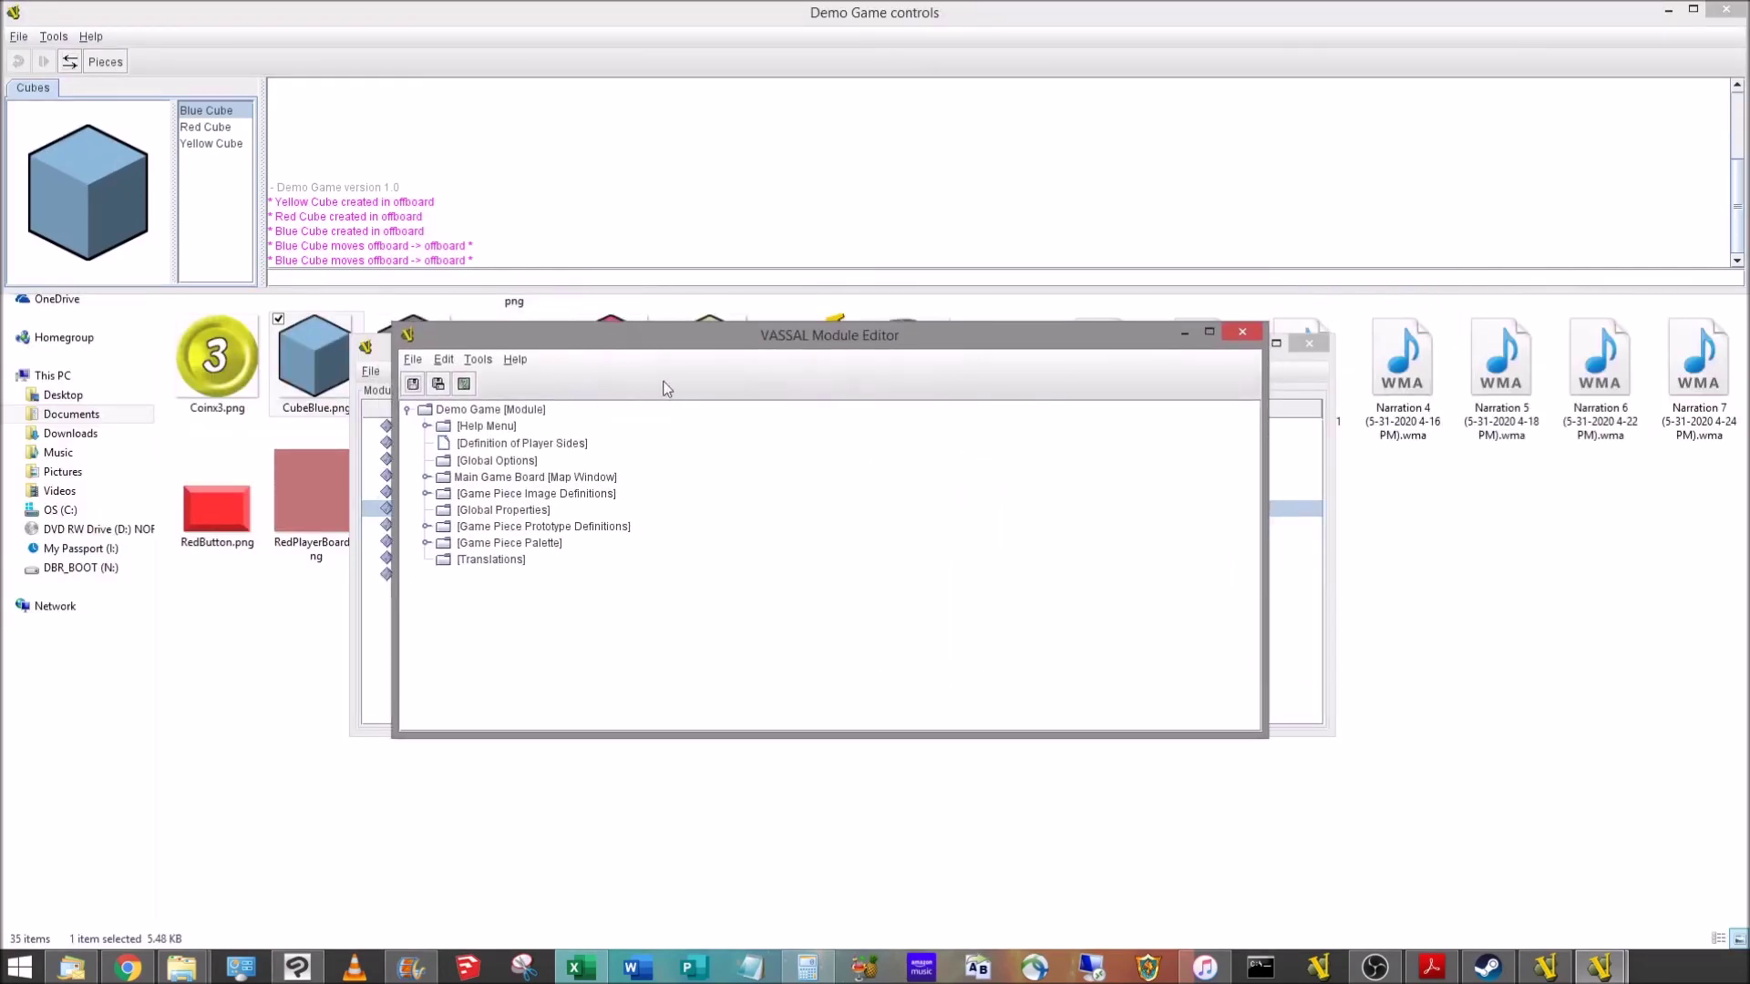